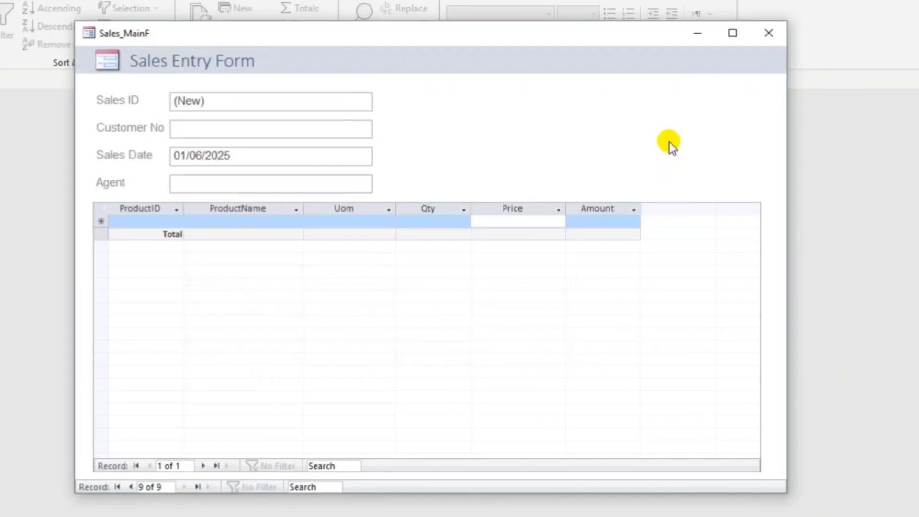
# Fill in the new sale's customer number and agent name, keeping the default sales date.
pyautogui.write('C1001')
pyautogui.press('Tab')
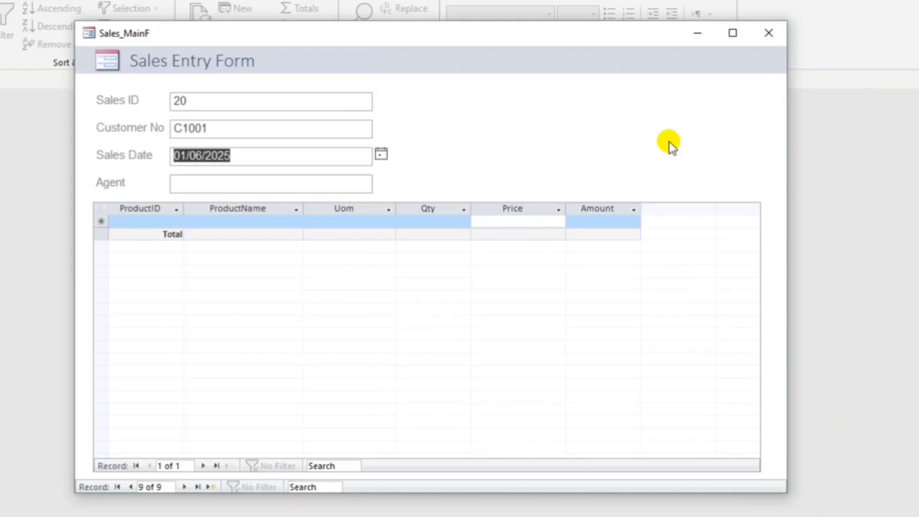
pyautogui.press('Tab')
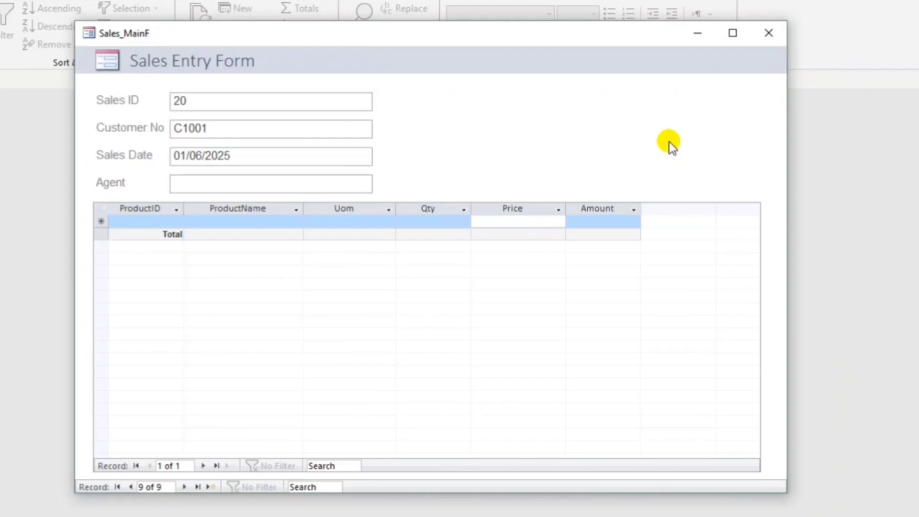
pyautogui.write('ED')
# Add product 1001, Sunsilk Shampoo, as the first sales line with a quantity of 10.
pyautogui.click(174, 221)
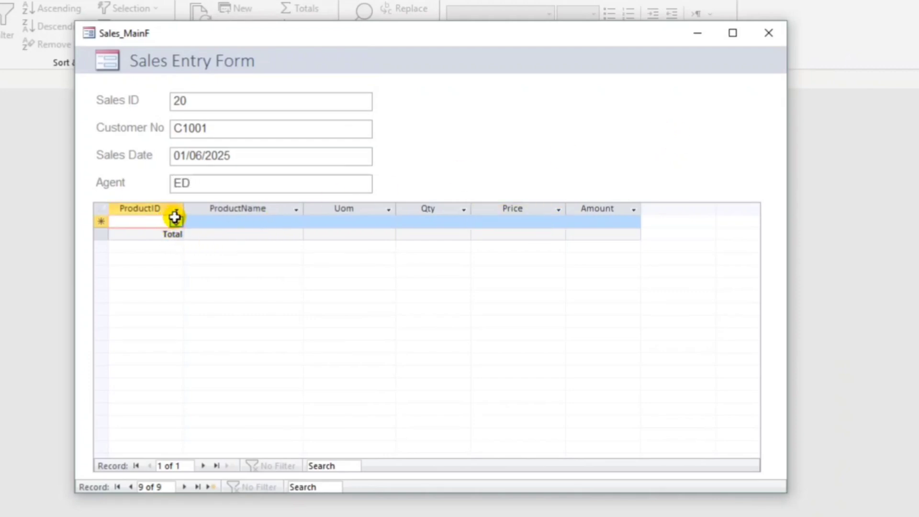
pyautogui.click(178, 221)
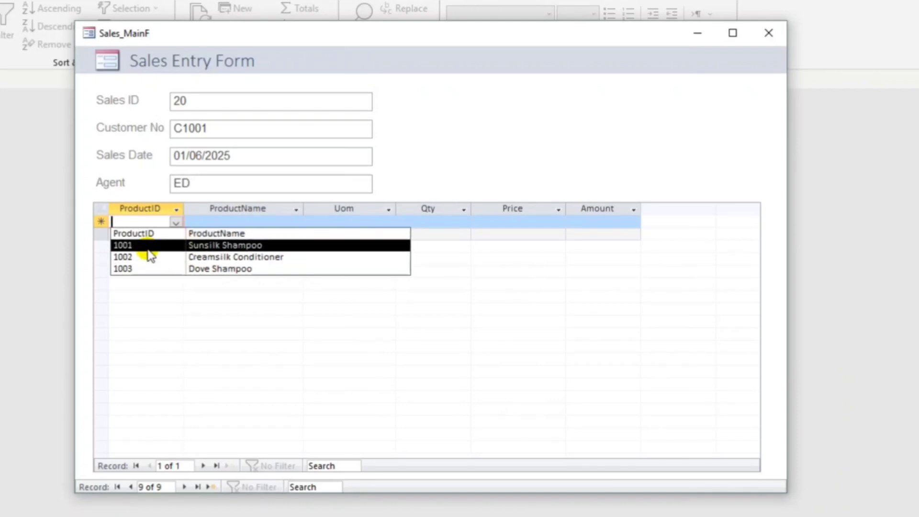
pyautogui.click(207, 245)
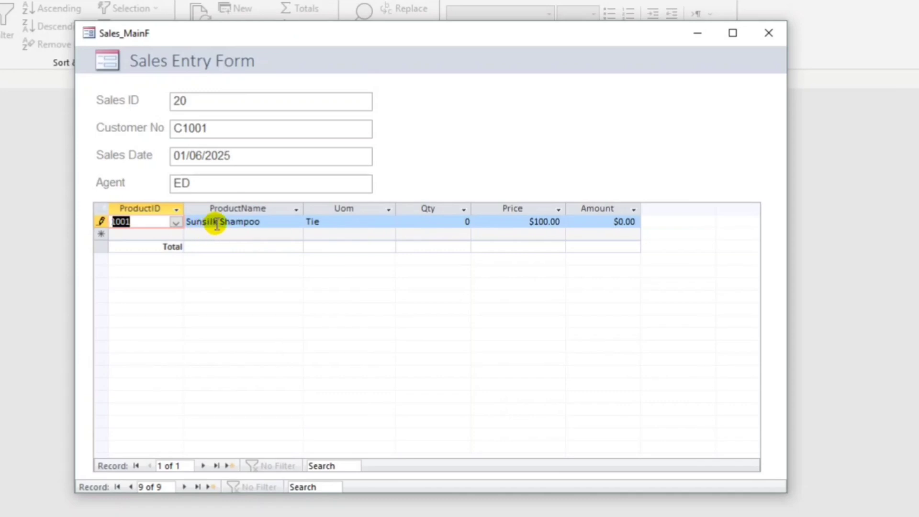
pyautogui.click(445, 222)
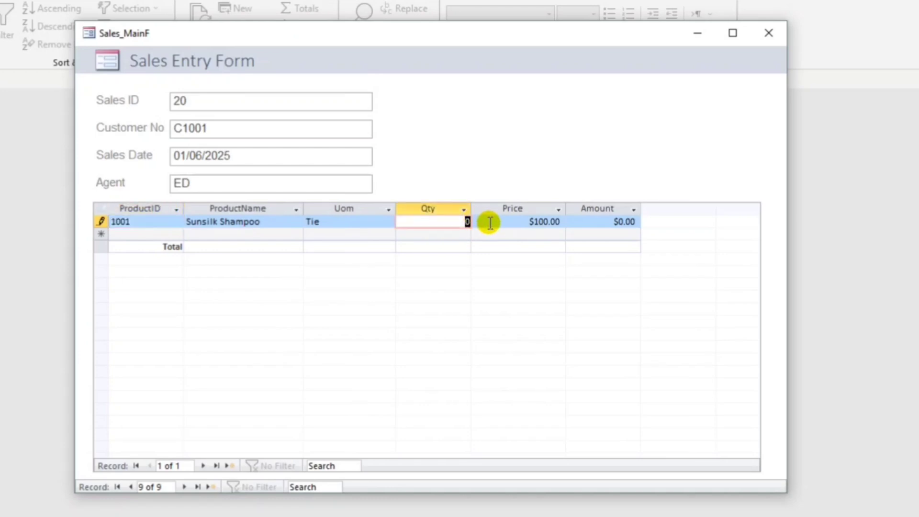
pyautogui.write('1')
pyautogui.press('Tab')
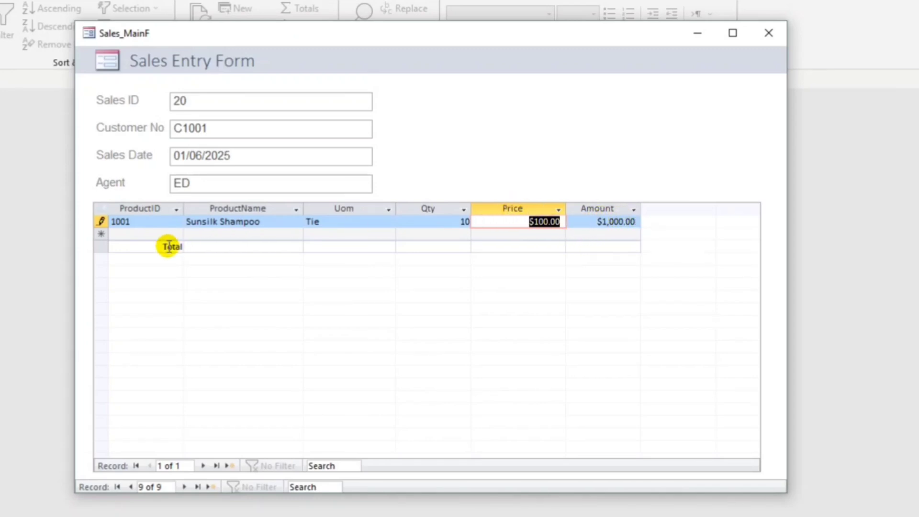
# Add product 1002, Creamsilk Conditioner, as the second sales line with a quantity of 15.
pyautogui.click(165, 232)
pyautogui.click(176, 234)
pyautogui.click(153, 267)
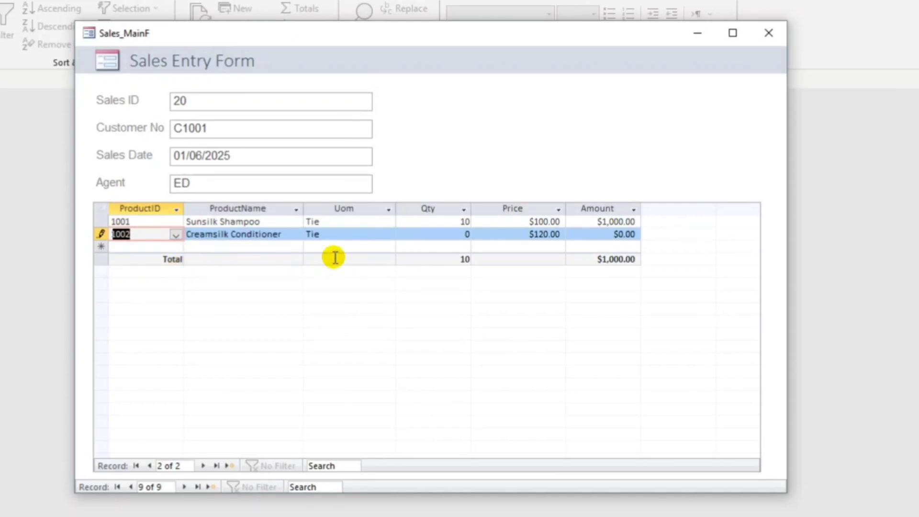
pyautogui.click(461, 234)
pyautogui.write('15')
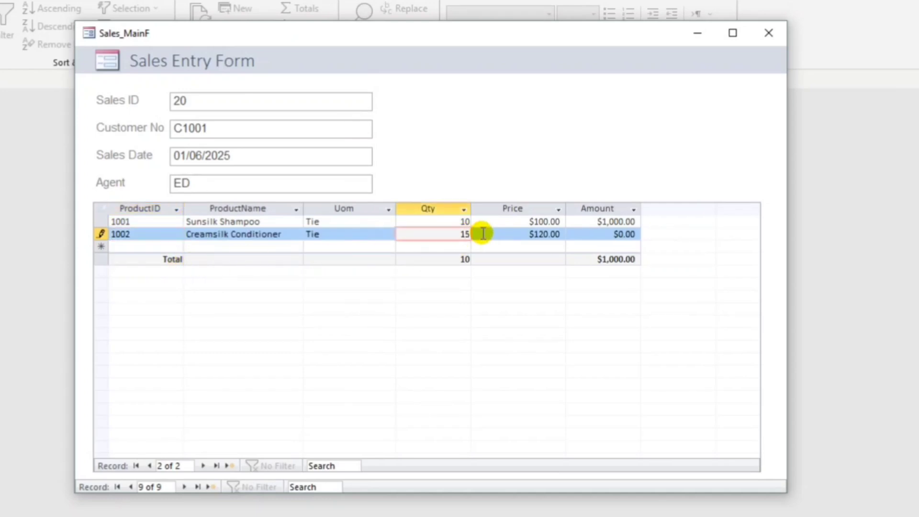
pyautogui.press('Tab')
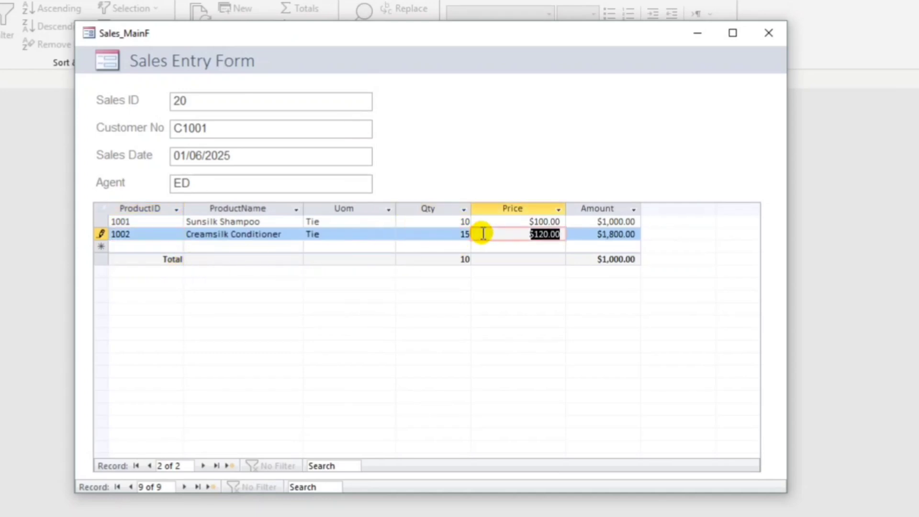
# Add product 1003, Dove Shampoo, as the third sales line with a quantity of 25.
pyautogui.click(165, 246)
pyautogui.click(176, 247)
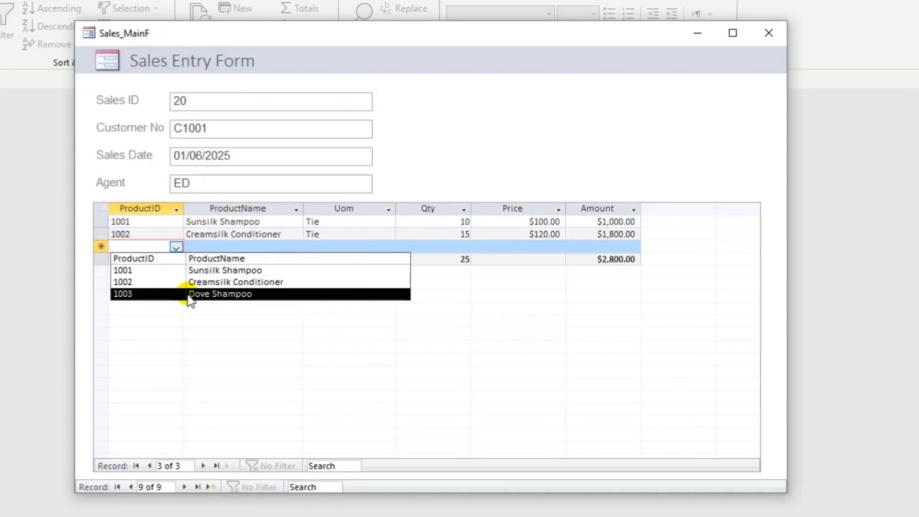
pyautogui.click(184, 293)
pyautogui.click(462, 246)
pyautogui.write('25')
pyautogui.press('Tab')
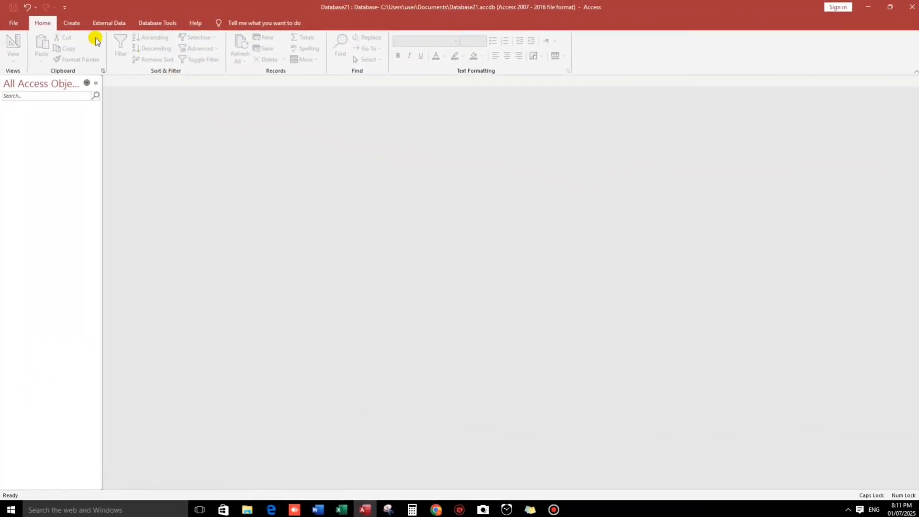
# Create a new table in Design view in the Database21 database and name its first field ProductID.
pyautogui.click(71, 25)
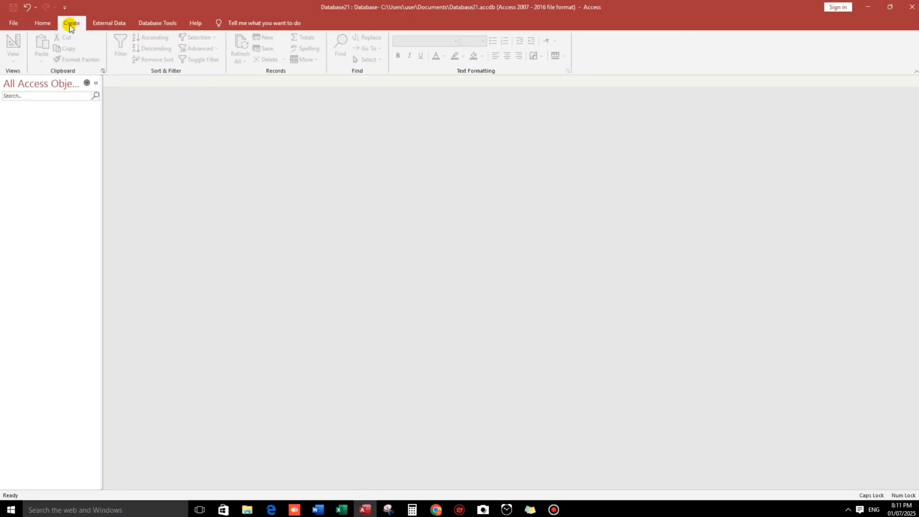
pyautogui.click(74, 50)
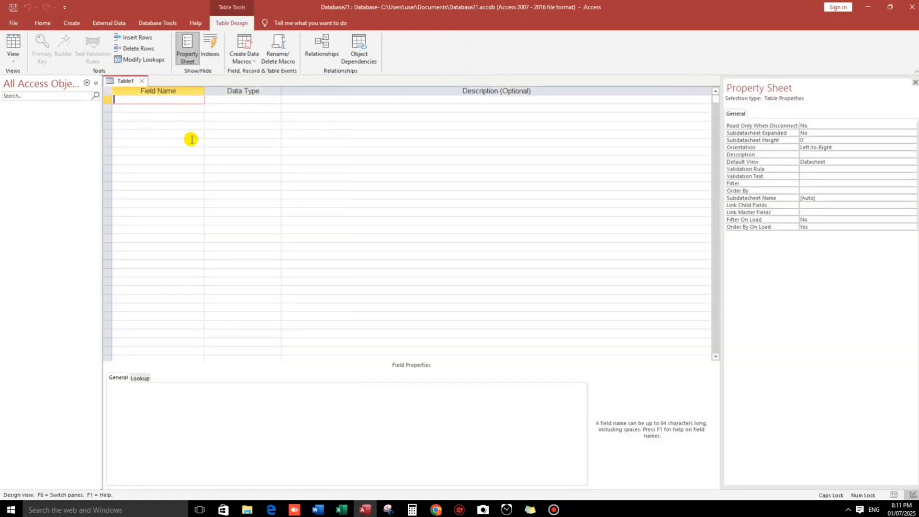
pyautogui.write('pro')
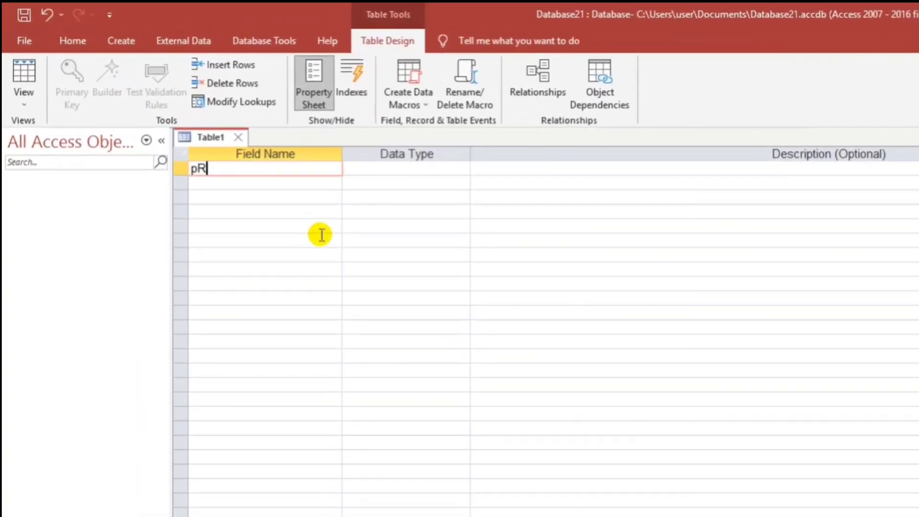
pyautogui.press('BackSpace')
pyautogui.press('BackSpace')
pyautogui.press('BackSpace')
pyautogui.write('ProductID')
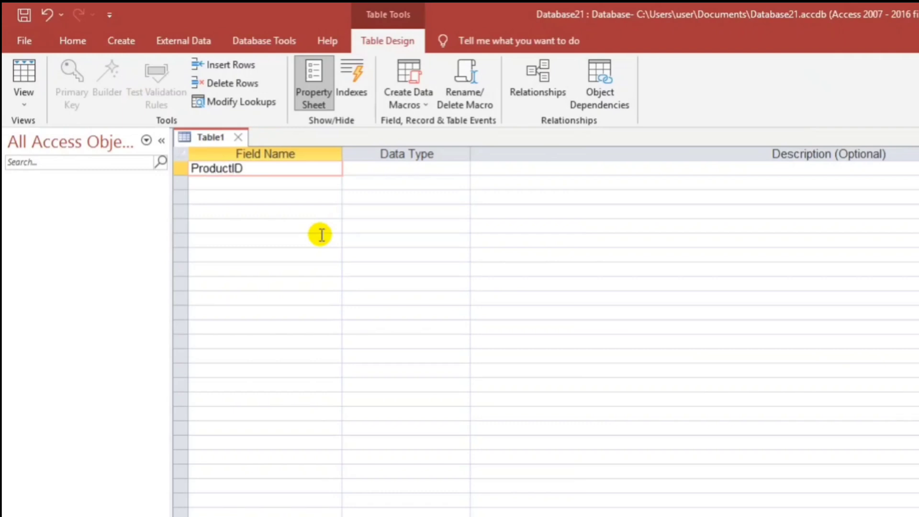
# Add the fields ProductName, Uom and Price below ProductID, all with the default Short Text type.
pyautogui.press('Down')
pyautogui.write('Produ')
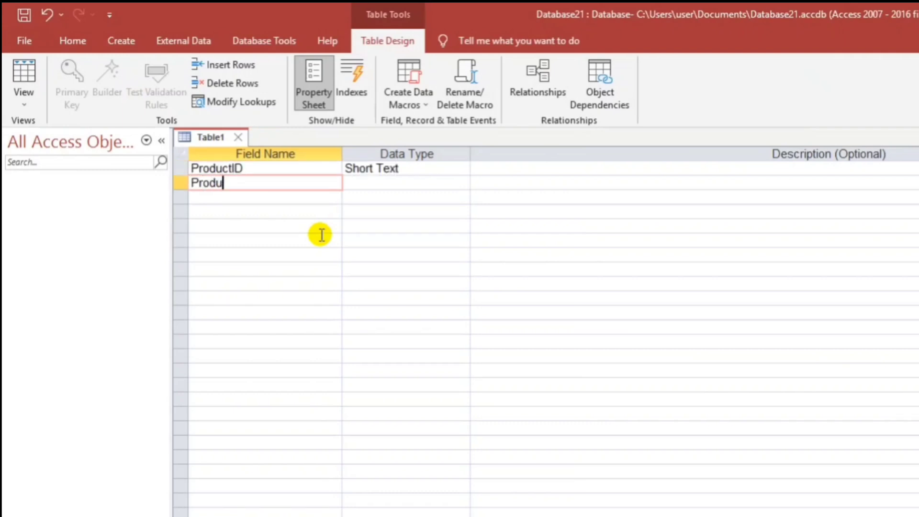
pyautogui.write('ctName')
pyautogui.press('Down')
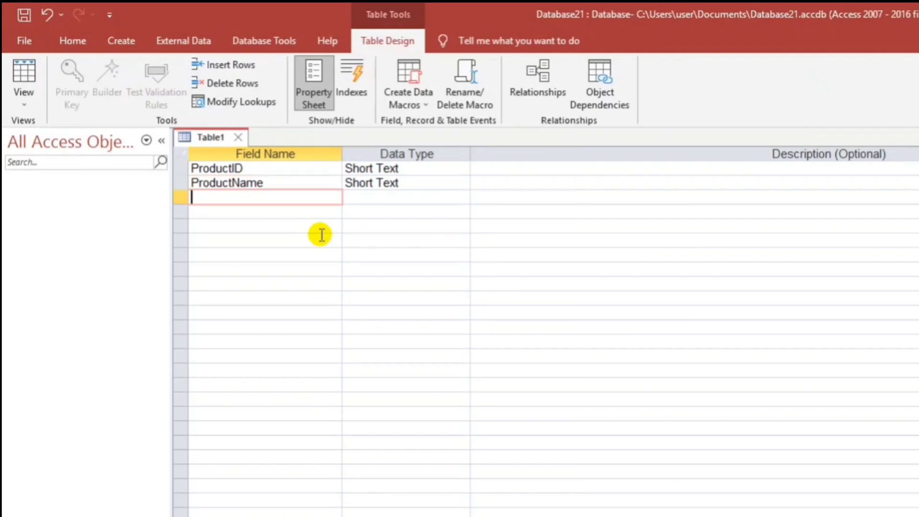
pyautogui.write('Uom')
pyautogui.press('Down')
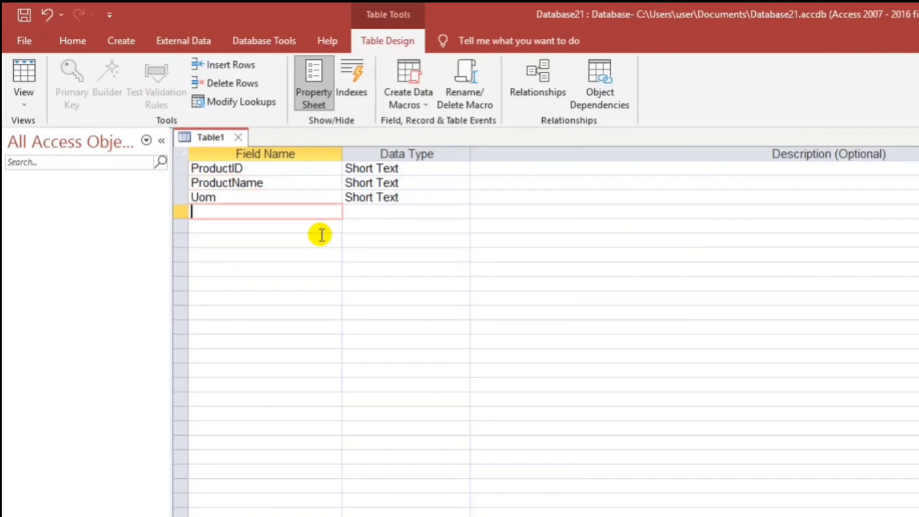
pyautogui.write('Price')
pyautogui.press('Down')
pyautogui.press('Up')
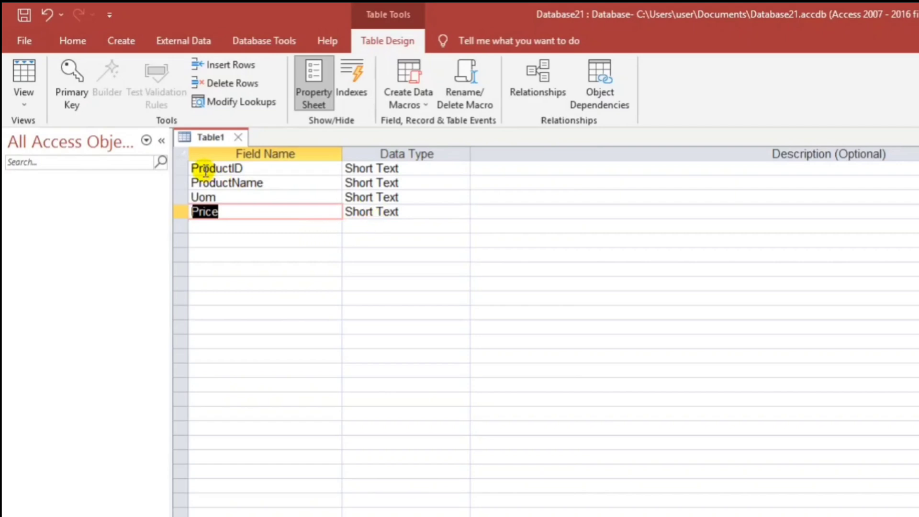
# Set the ProductID field's size to 10, make it required and index it as Yes (No Duplicates).
pyautogui.click(424, 169)
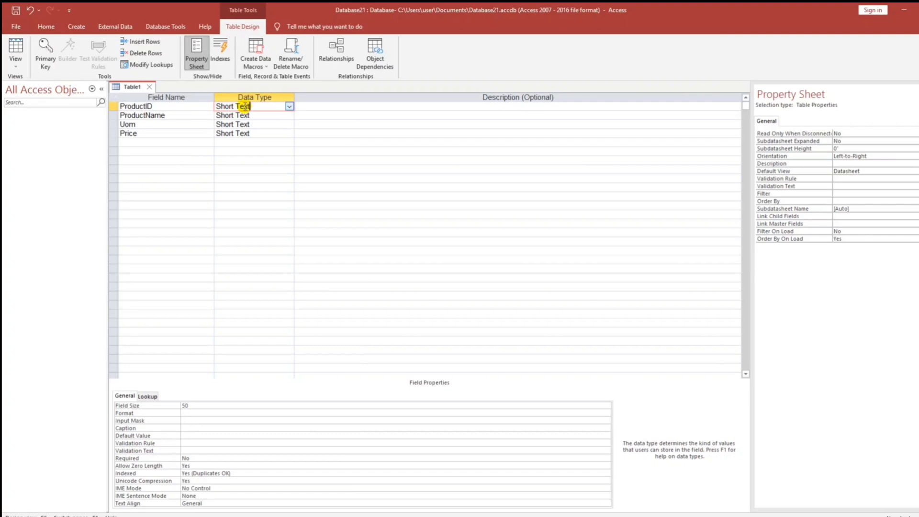
pyautogui.click(181, 405)
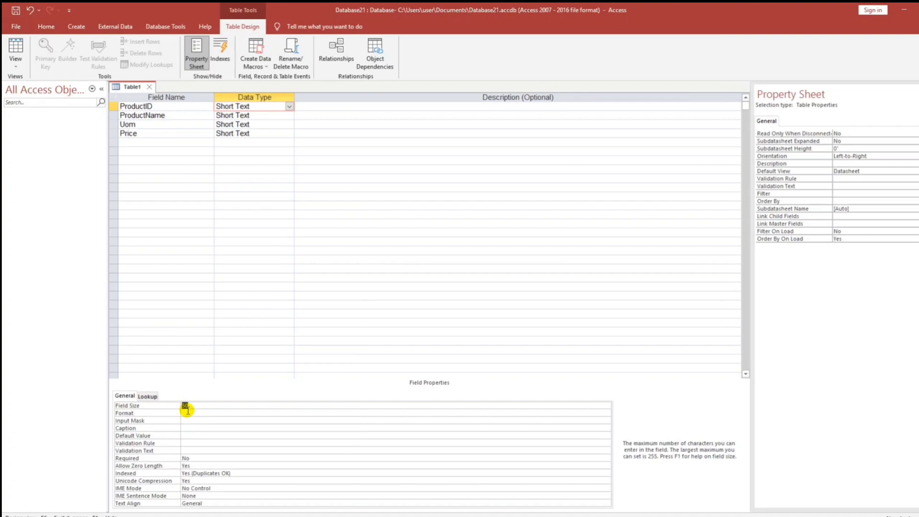
pyautogui.click(185, 458)
pyautogui.doubleClick(182, 458)
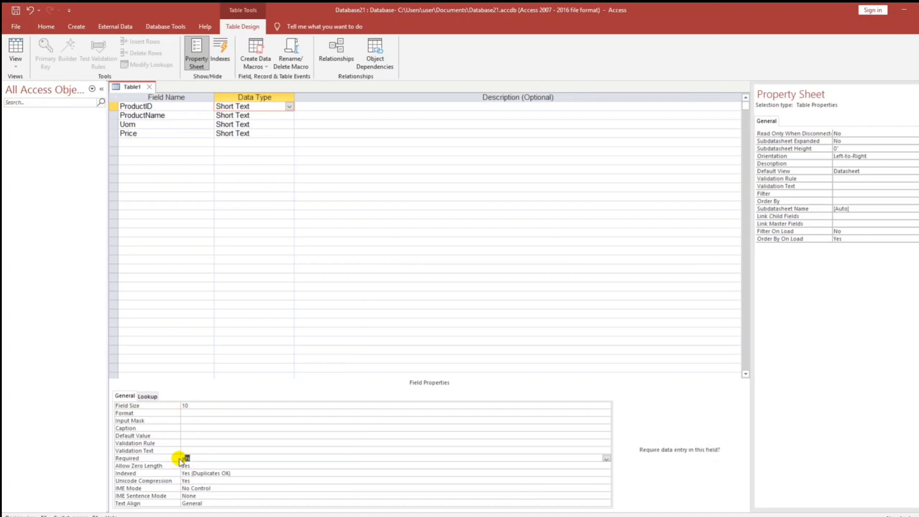
pyautogui.click(206, 473)
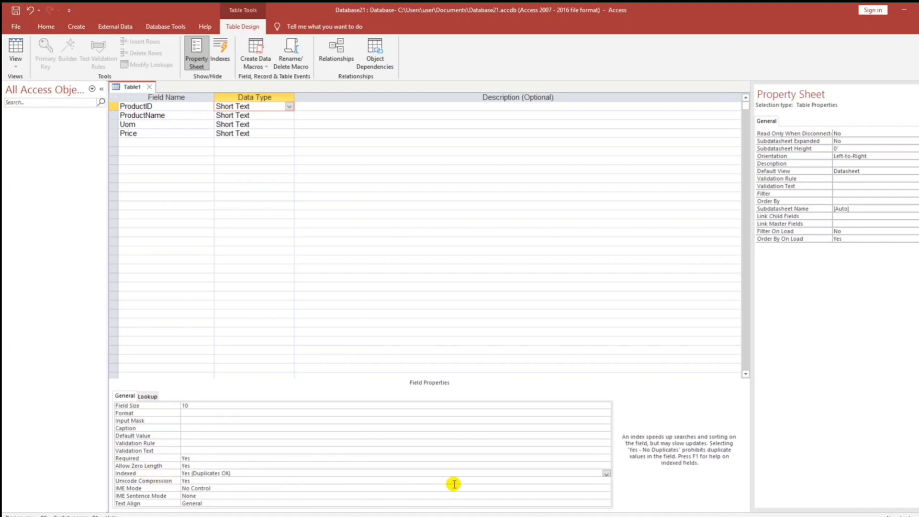
pyautogui.click(606, 473)
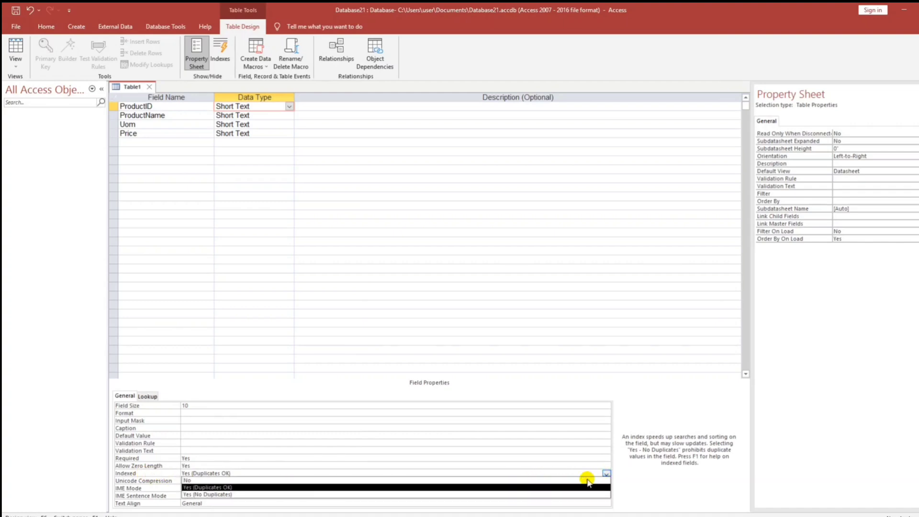
pyautogui.click(206, 495)
pyautogui.click(209, 465)
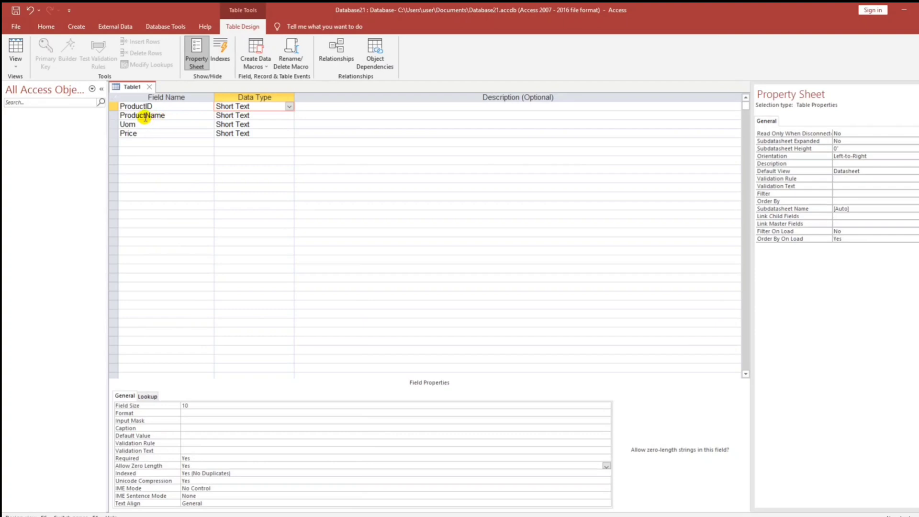
# Set the ProductName field's size to 35 and make it required, leaving it without an index.
pyautogui.click(226, 116)
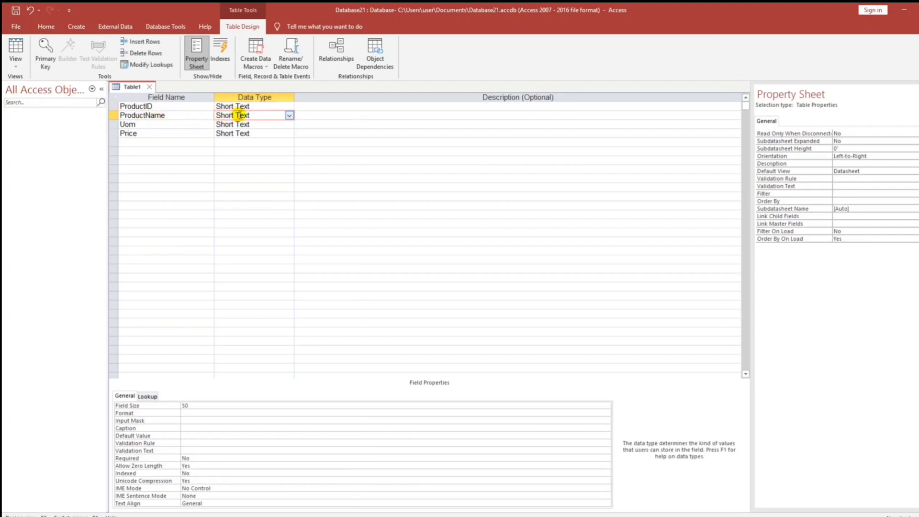
pyautogui.click(182, 405)
pyautogui.click(165, 407)
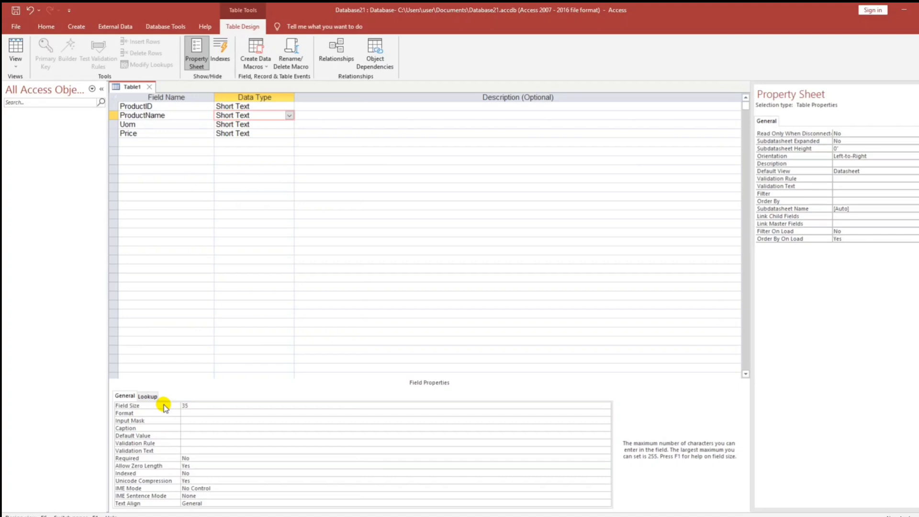
pyautogui.click(167, 458)
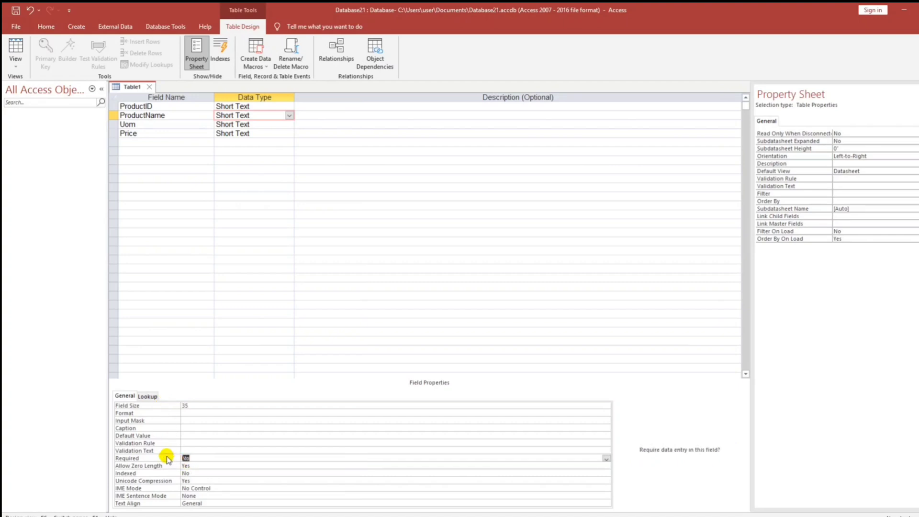
pyautogui.doubleClick(185, 458)
pyautogui.click(201, 473)
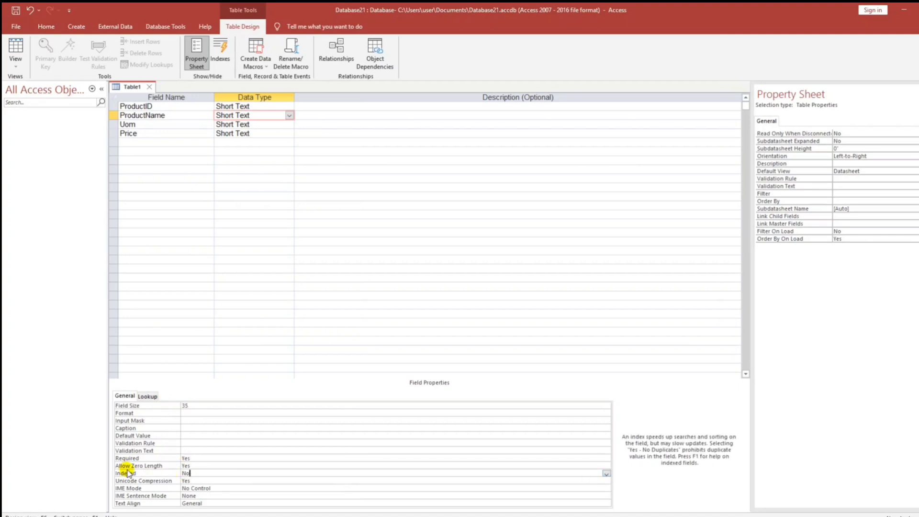
# Set the Uom field's size to 10 and make it required, leaving it without an index.
pyautogui.click(236, 125)
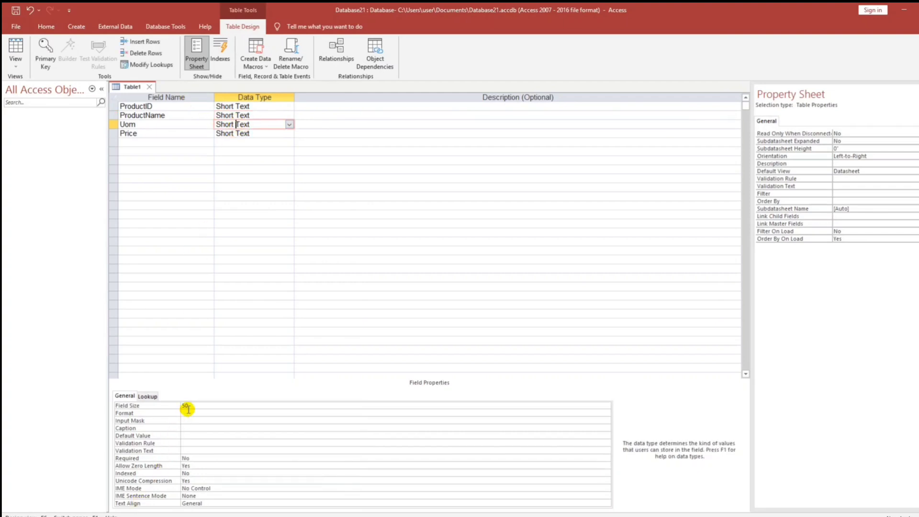
pyautogui.click(172, 410)
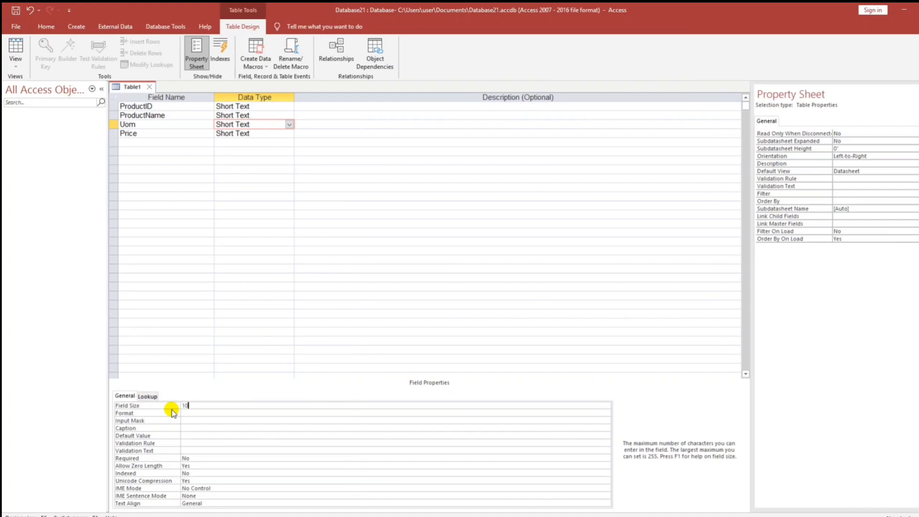
pyautogui.click(177, 458)
pyautogui.write('yes')
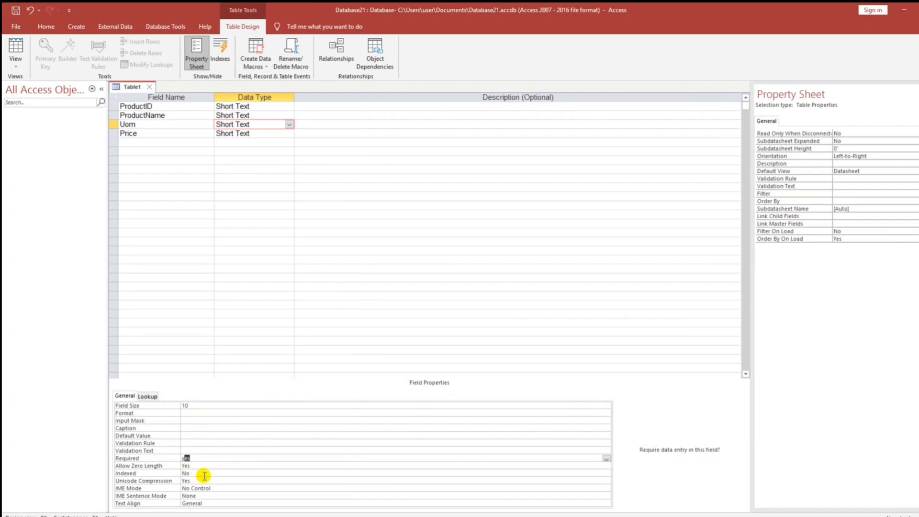
pyautogui.click(200, 475)
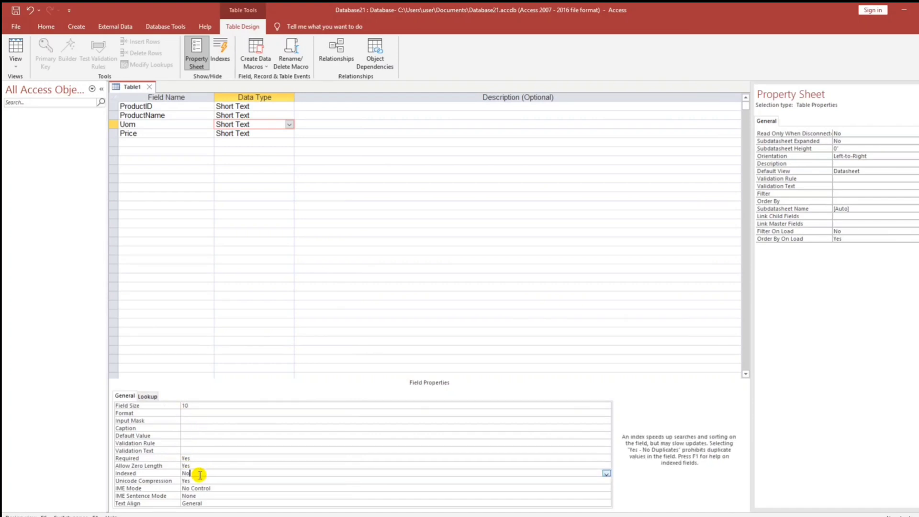
# Make the Uom field's lookup a combo box with a Value List source of Pcs, Box, Doz and Tie.
pyautogui.click(146, 397)
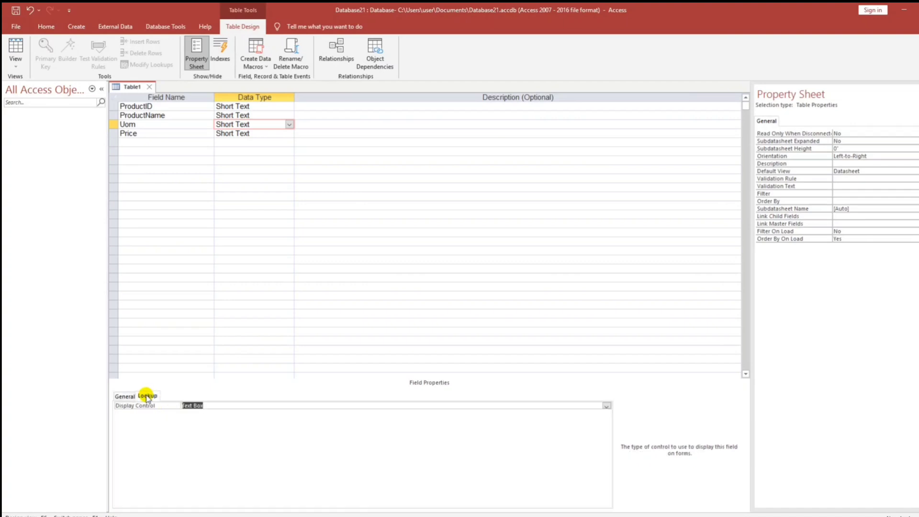
pyautogui.click(606, 406)
pyautogui.click(234, 427)
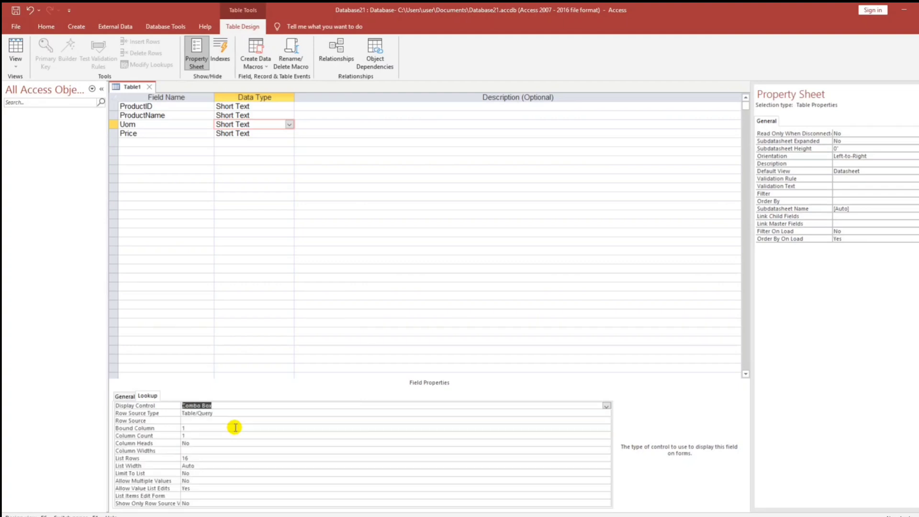
pyautogui.click(220, 420)
pyautogui.click(221, 414)
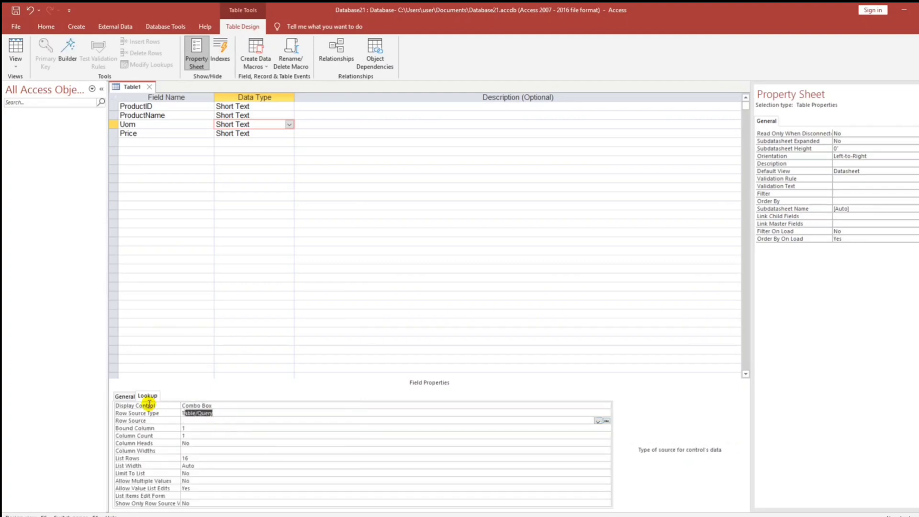
pyautogui.write('v')
pyautogui.press('Return')
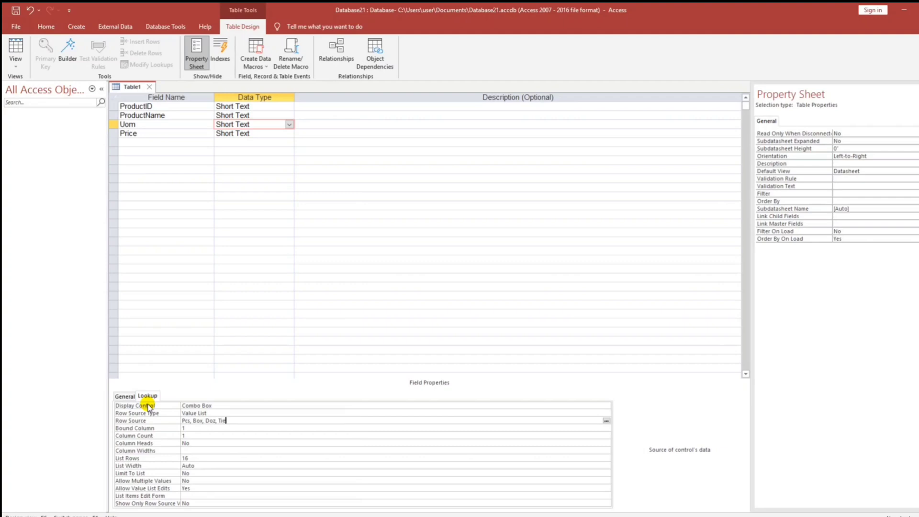
pyautogui.click(197, 435)
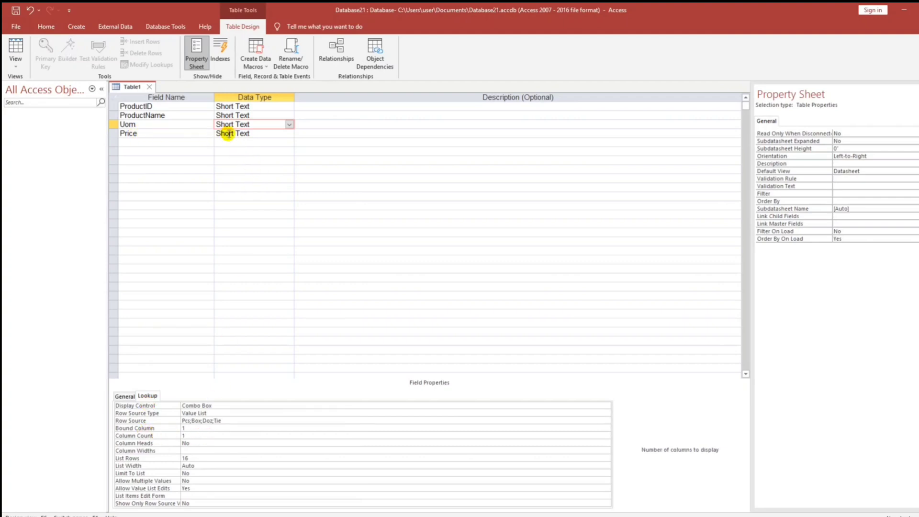
# Change the Price field's data type to Currency.
pyautogui.click(229, 134)
pyautogui.click(125, 396)
pyautogui.click(289, 134)
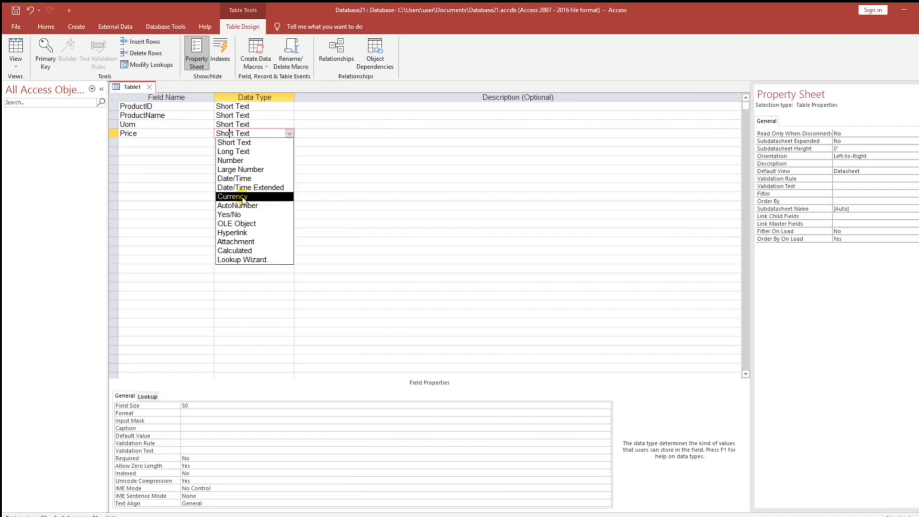
pyautogui.click(242, 197)
pyautogui.press('Down')
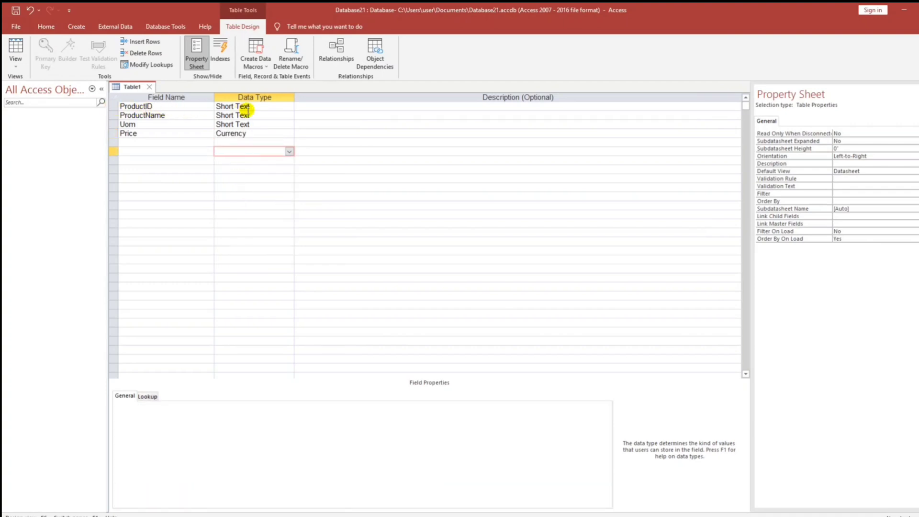
# Make the ProductID field the table's primary key.
pyautogui.click(113, 106)
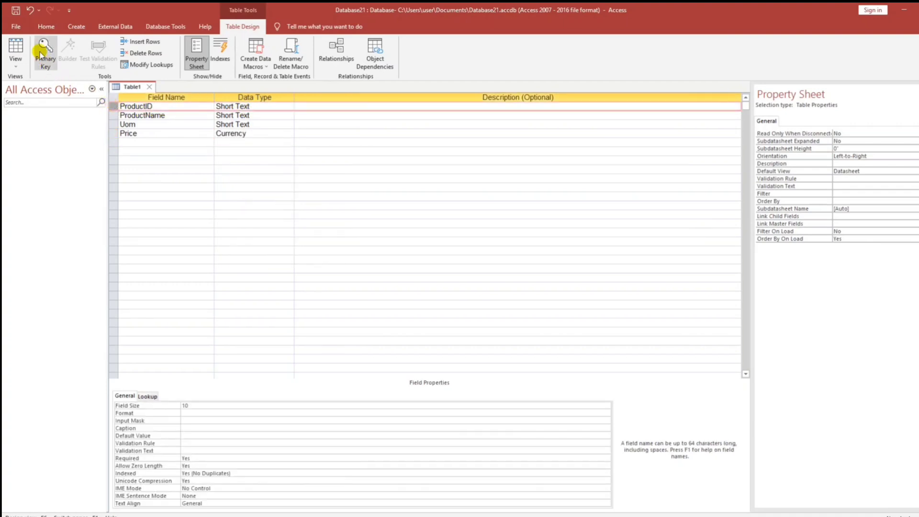
pyautogui.click(42, 54)
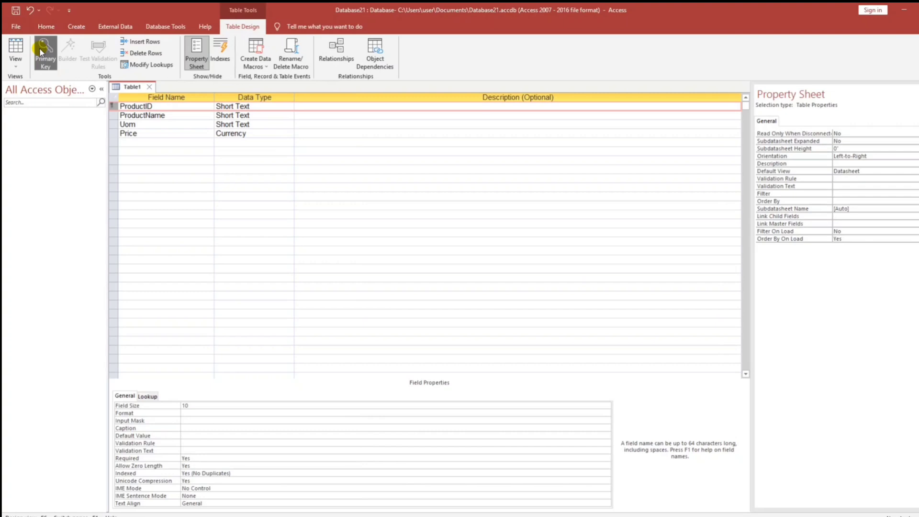
pyautogui.click(195, 155)
# Close the table design and save the table as Product_Masterlist.
pyautogui.click(149, 86)
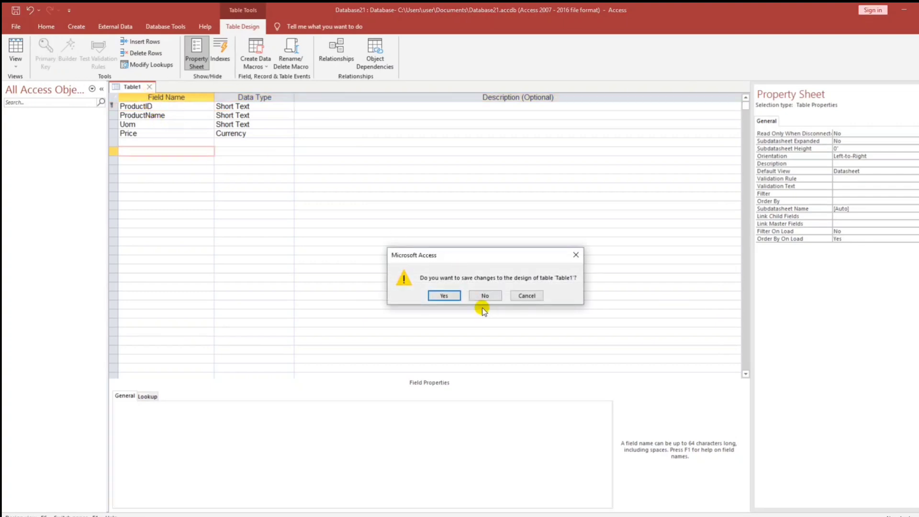
pyautogui.click(443, 295)
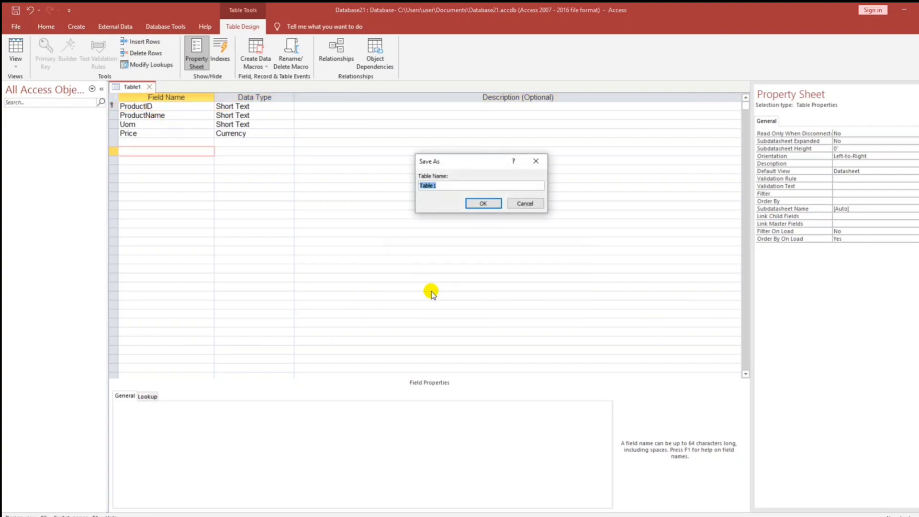
pyautogui.write('P')
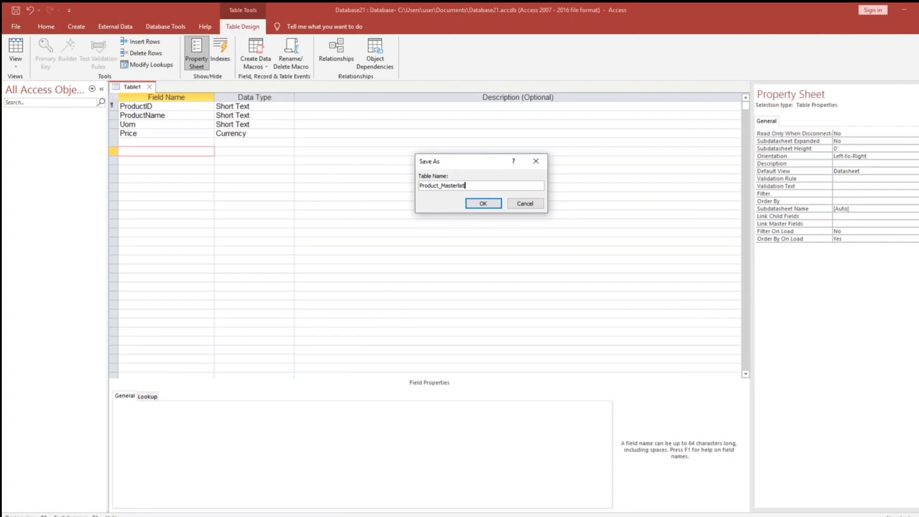
pyautogui.write('roduct_Masterlist')
pyautogui.press('Return')
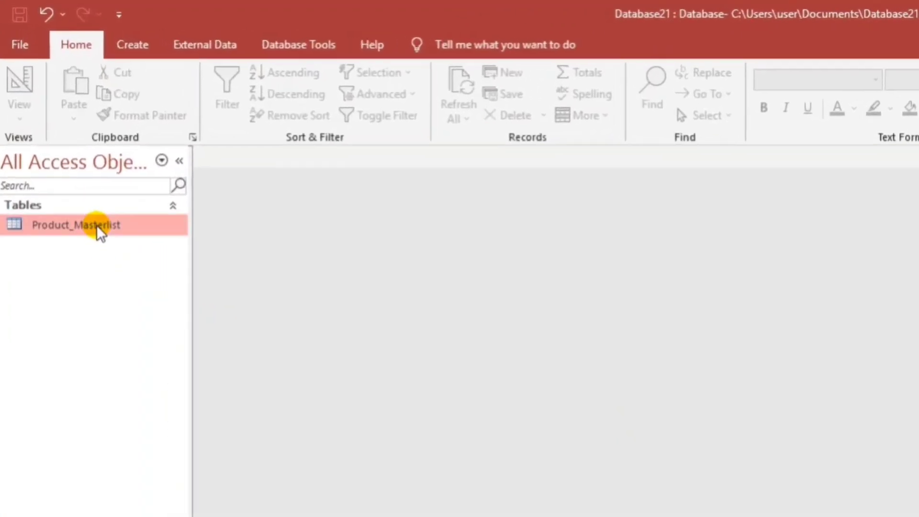
# Open the Product_Masterlist table and enter product 1001, Apple, with unit Pcs and price 5.
pyautogui.doubleClick(96, 225)
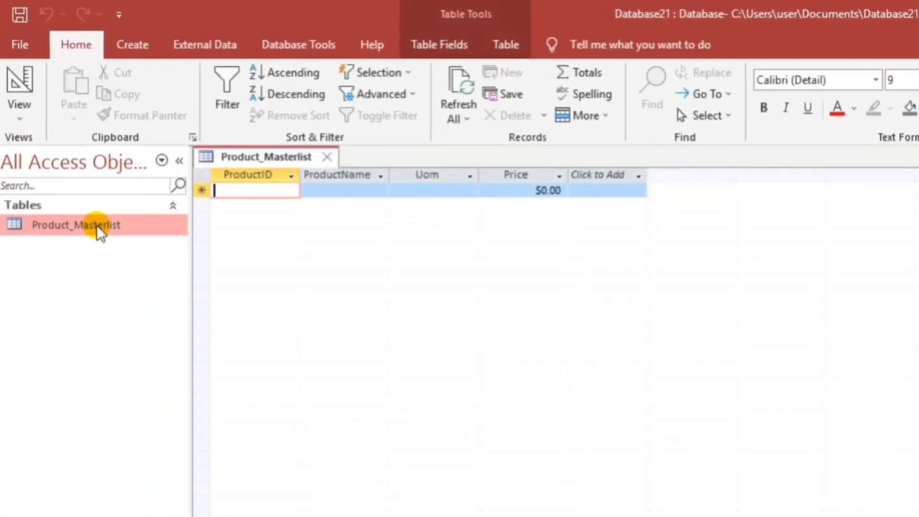
pyautogui.write('100')
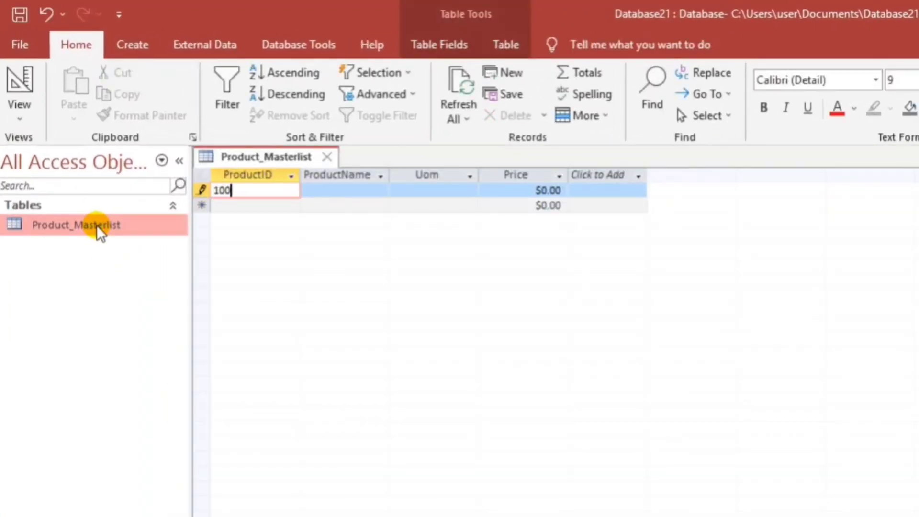
pyautogui.write('1')
pyautogui.press('Tab')
pyautogui.write('Apple')
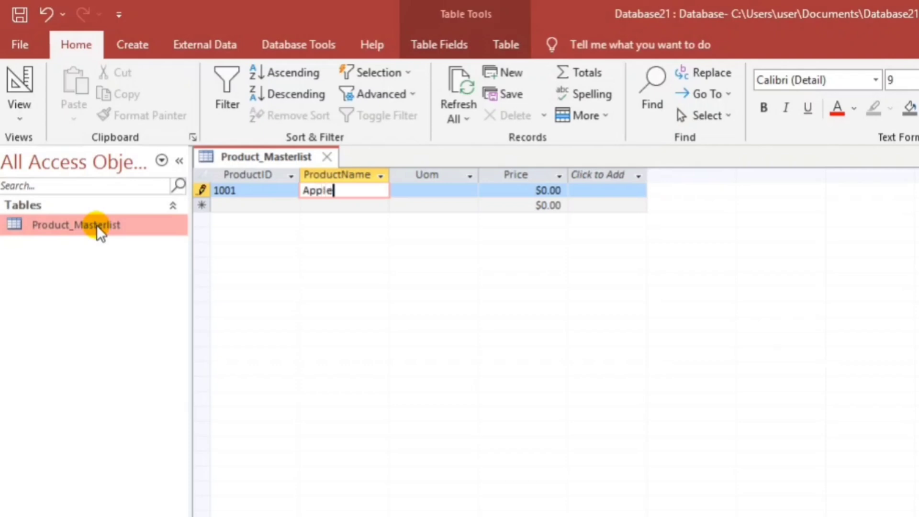
pyautogui.press('Tab')
pyautogui.write('P')
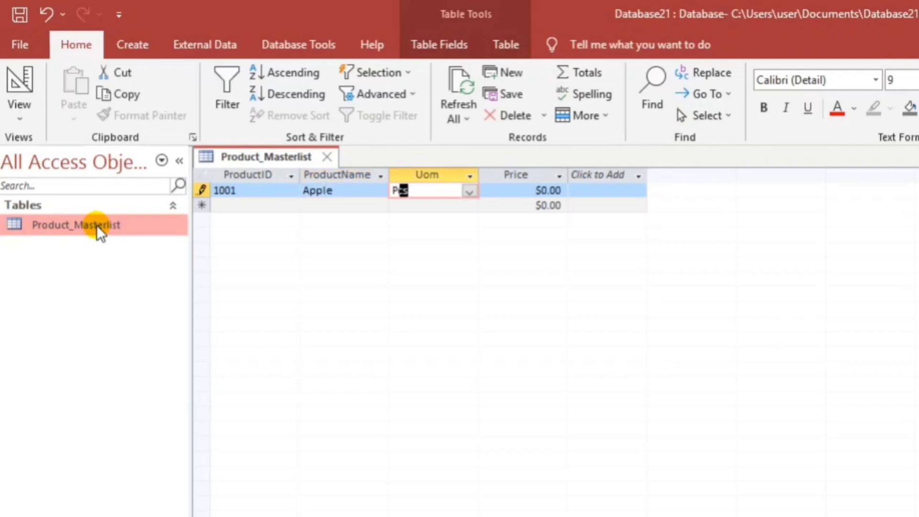
pyautogui.press('Tab')
pyautogui.write('5')
pyautogui.press('Tab')
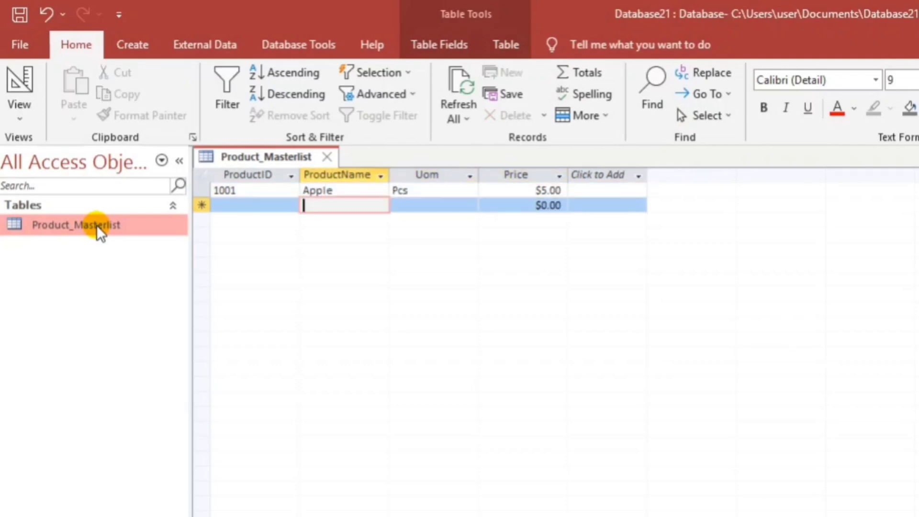
# Add a second record for product 1002, Orange, with unit Box and price 20.
pyautogui.hotkey('shift', 'Tab')
pyautogui.write('1002')
pyautogui.press('Tab')
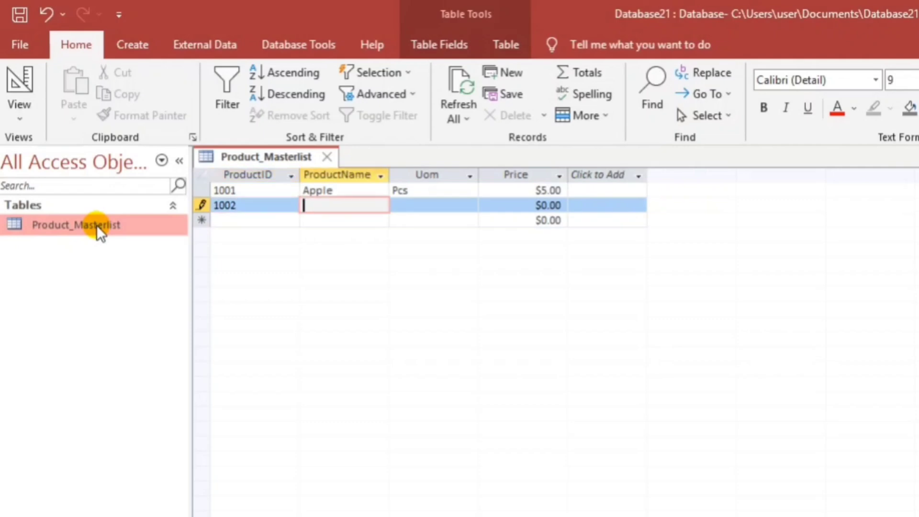
pyautogui.write('Oragne')
pyautogui.press('Tab')
pyautogui.write('Box')
pyautogui.press('Tab')
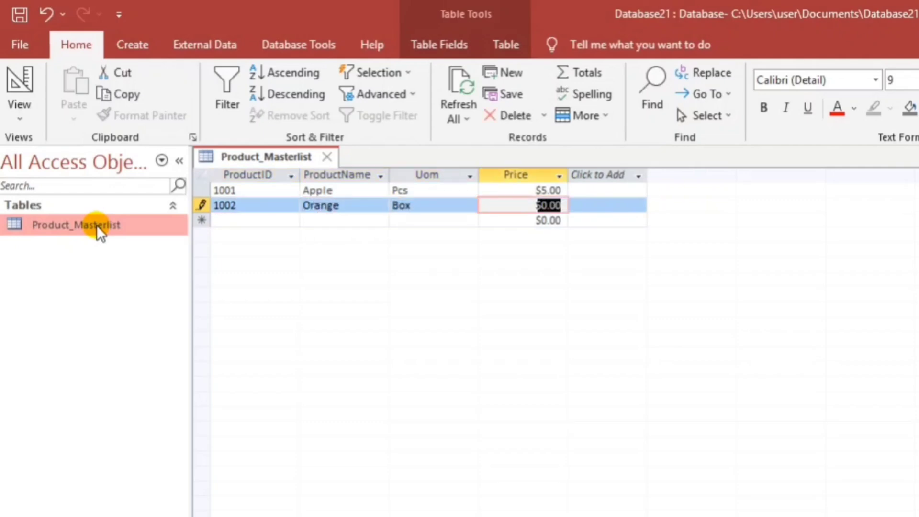
pyautogui.write('20')
pyautogui.press('Tab')
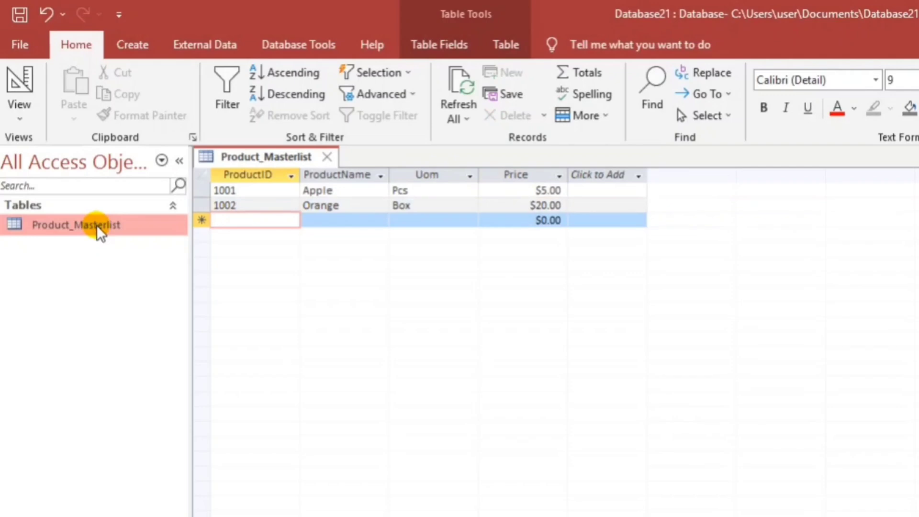
# Add a third record for product 1003, Sugar Apple, with unit Doz and price 150, and close the table.
pyautogui.write('1003')
pyautogui.press('Tab')
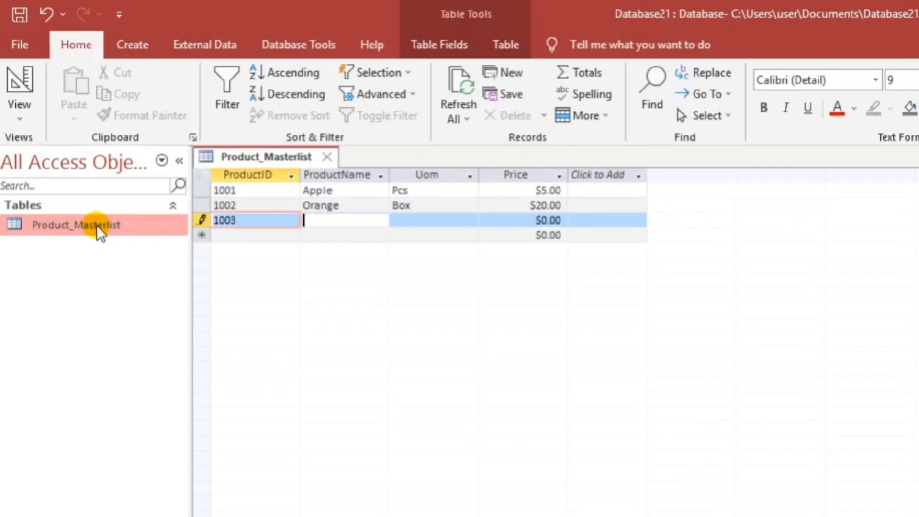
pyautogui.write('Suga')
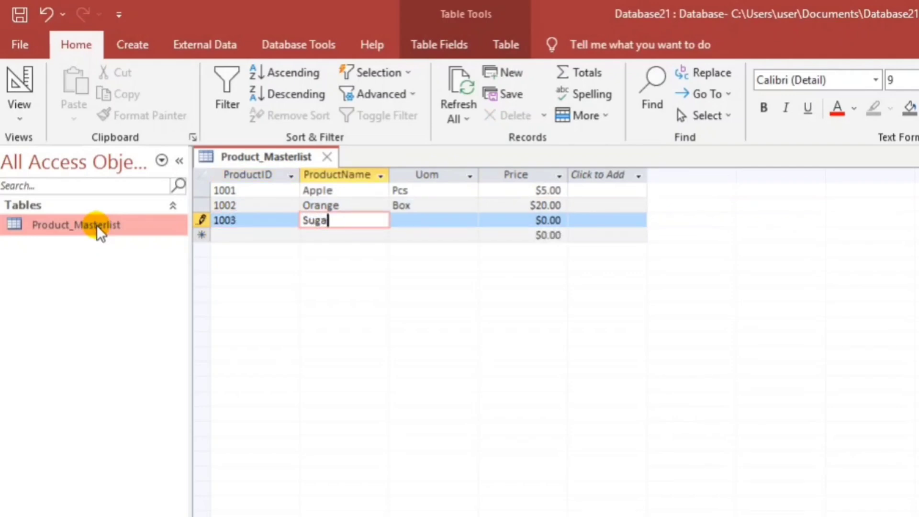
pyautogui.write('r Apple')
pyautogui.press('Tab')
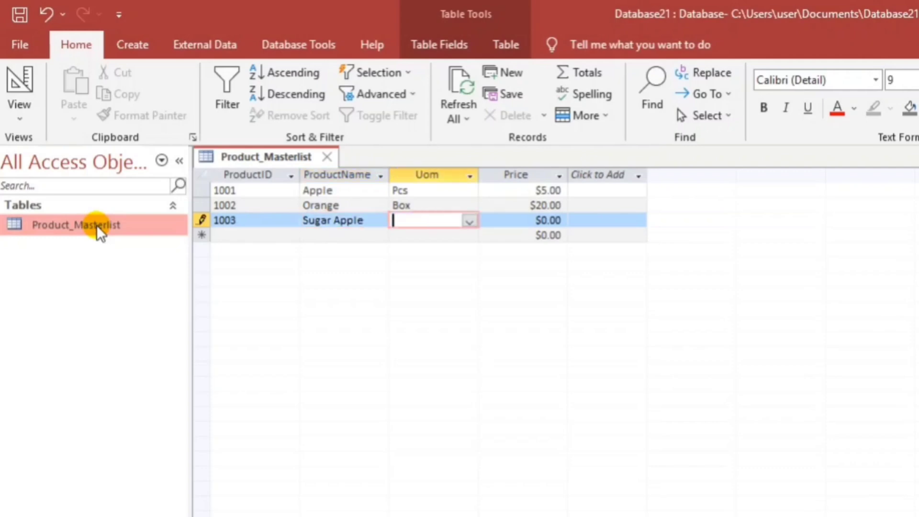
pyautogui.write('doz')
pyautogui.press('Tab')
pyautogui.write('150')
pyautogui.press('Tab')
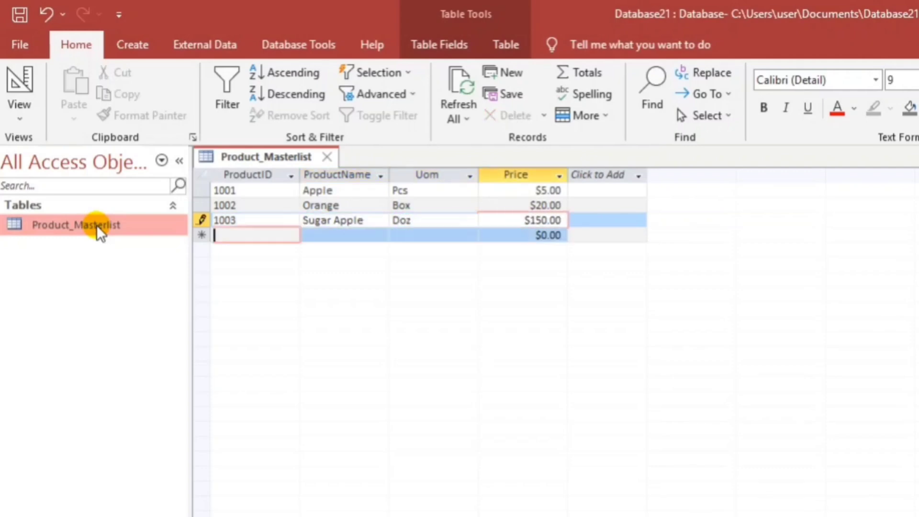
pyautogui.click(327, 156)
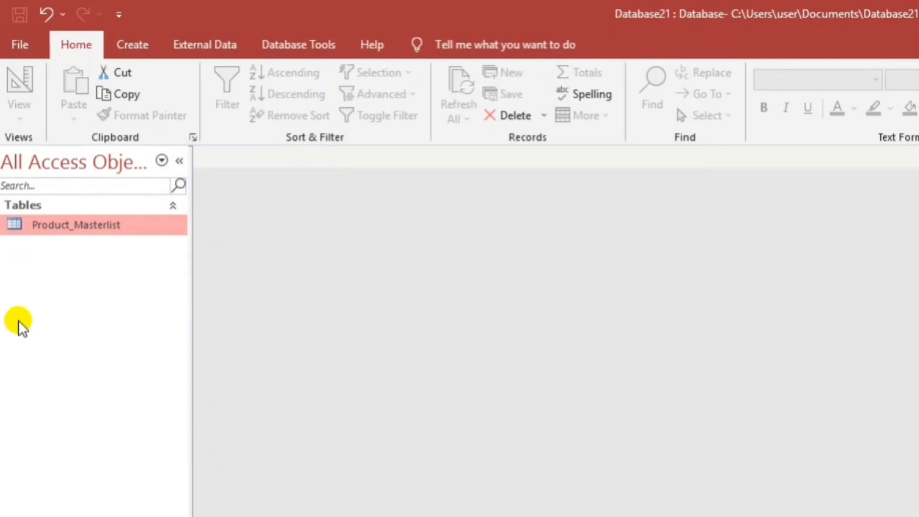
# Create a new table in Design view with the fields SalesID and CustomerNo as Short Text.
pyautogui.click(136, 48)
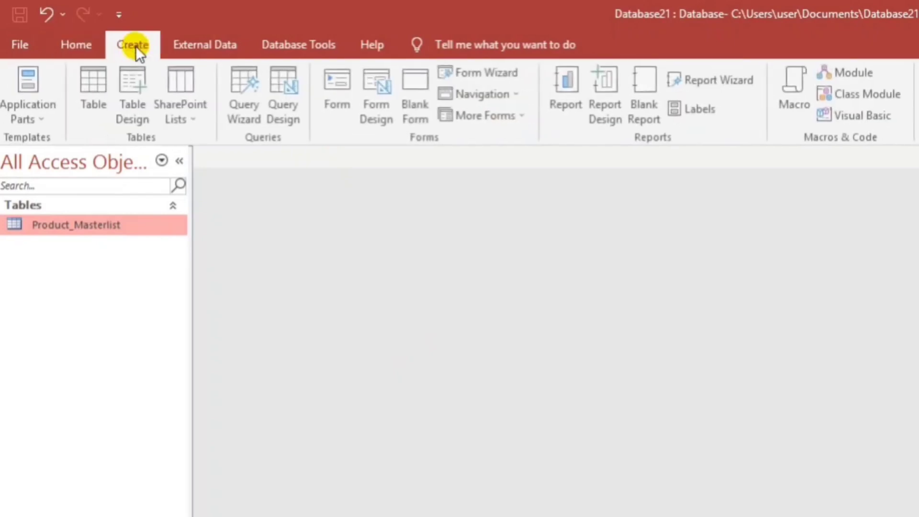
pyautogui.click(136, 98)
pyautogui.write('S')
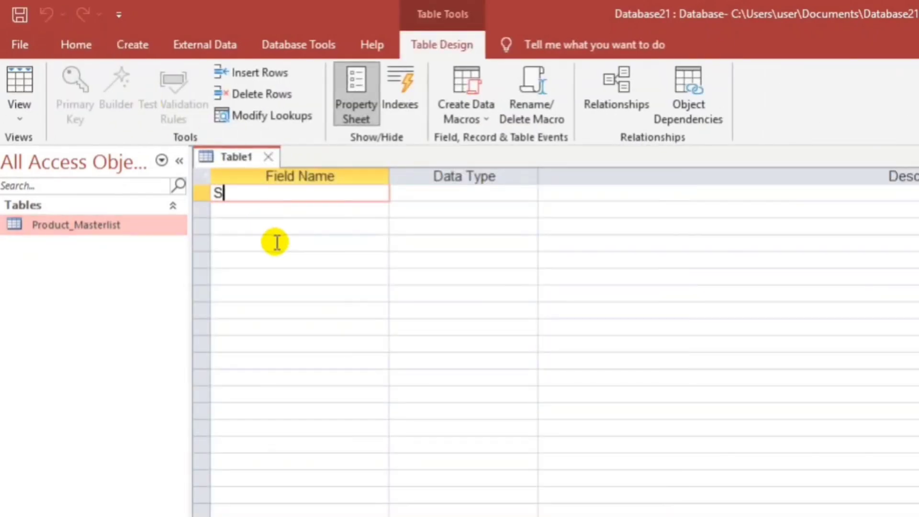
pyautogui.write('alesID')
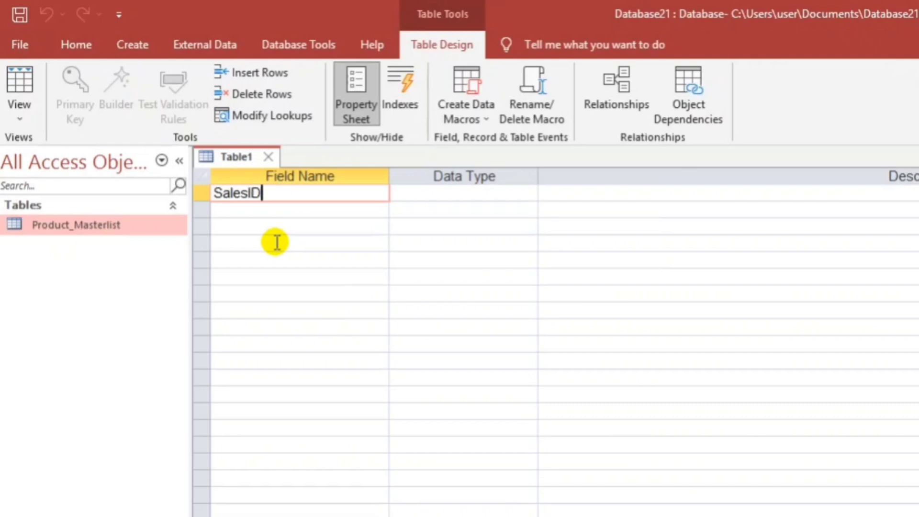
pyautogui.press('Down')
pyautogui.write('Customer')
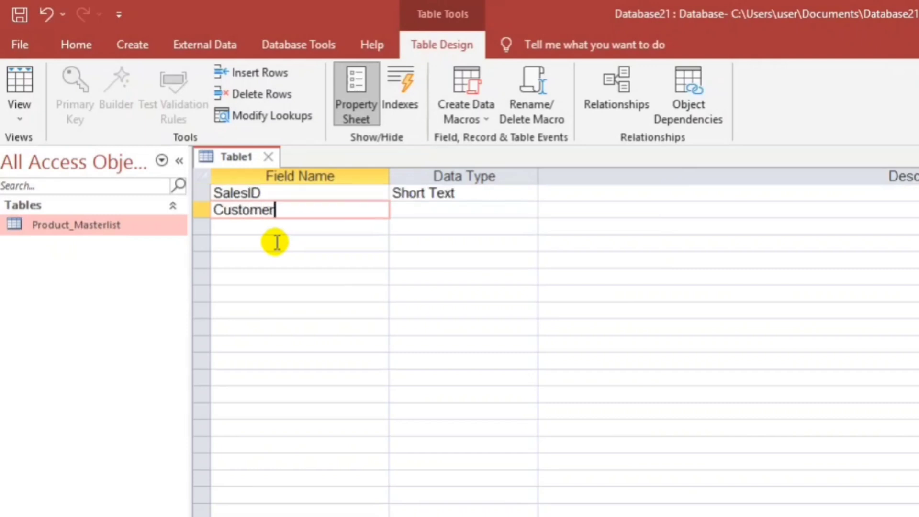
pyautogui.write('No')
pyautogui.press('Down')
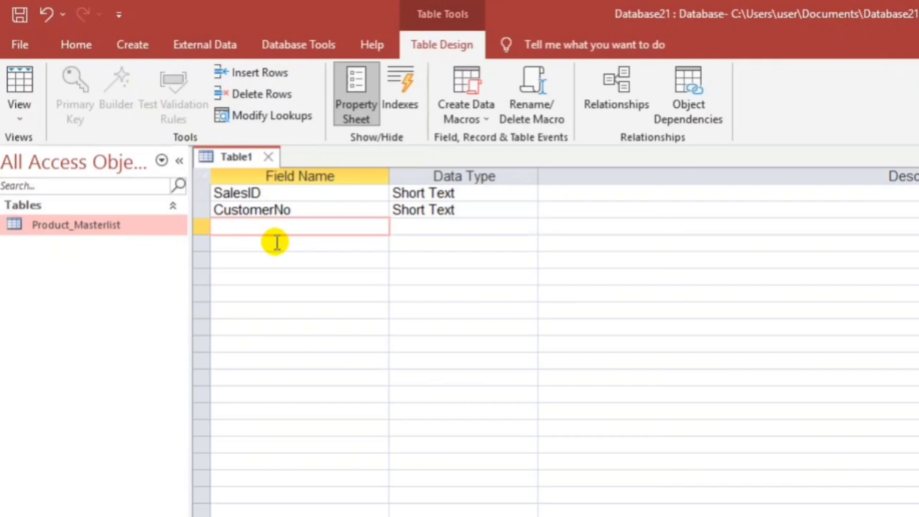
# Add the fields SalesDate and Casher below CustomerNo, both with the default Short Text type.
pyautogui.write('D')
pyautogui.write('SalesDate')
pyautogui.press('Down')
pyautogui.write('C')
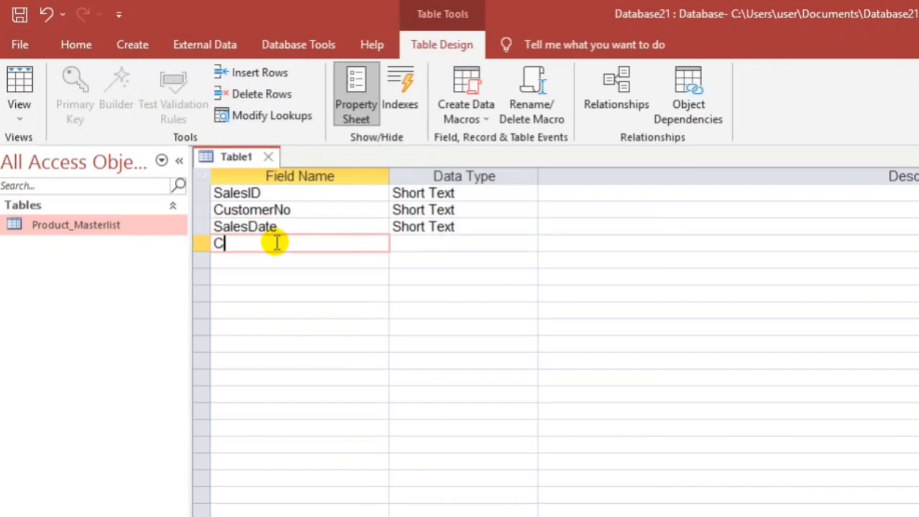
pyautogui.write('asher')
pyautogui.press('Down')
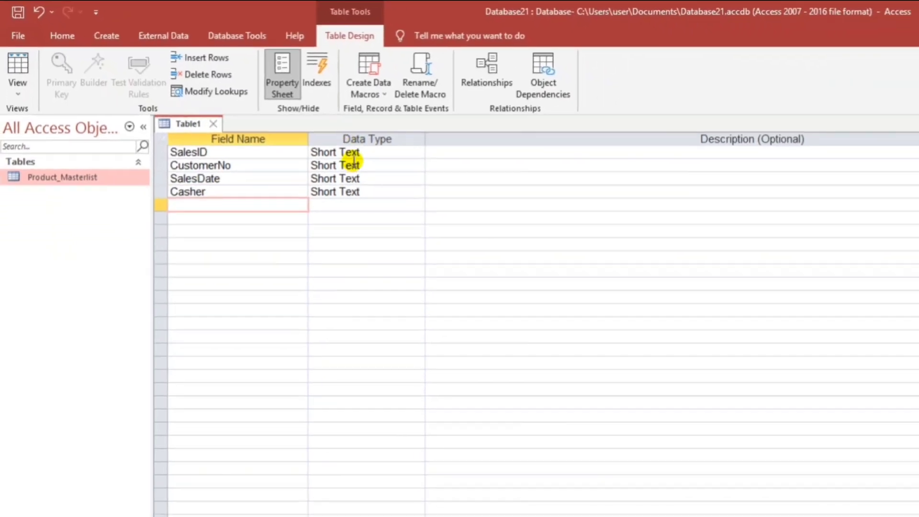
# Change the SalesID field's data type to Number.
pyautogui.click(531, 193)
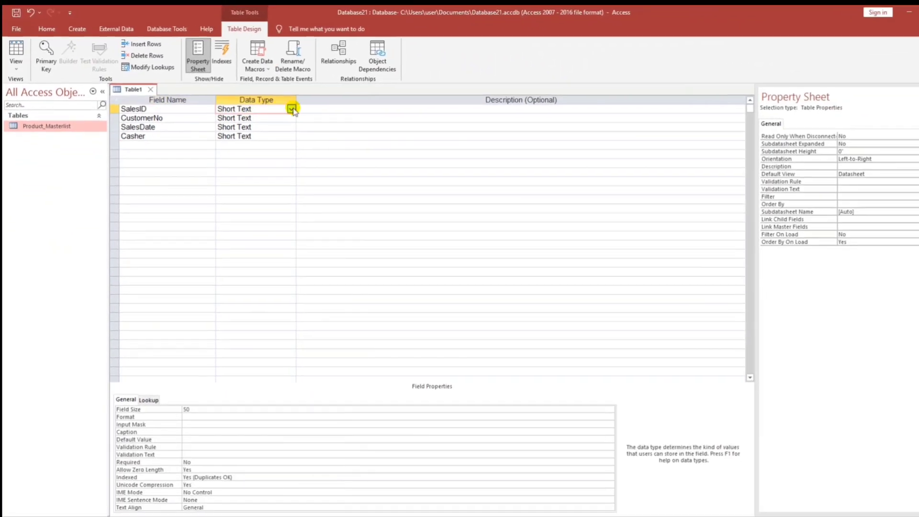
pyautogui.click(291, 109)
pyautogui.click(234, 136)
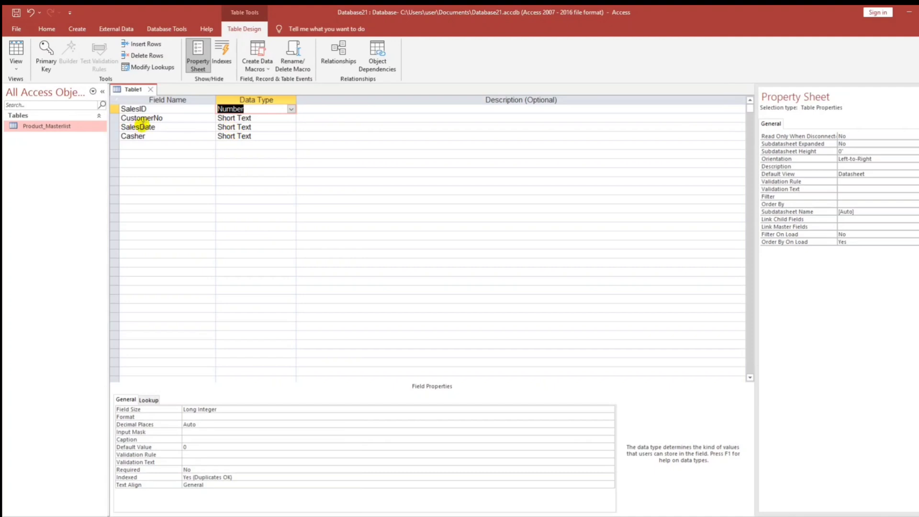
# Set the CustomerNo field's size to 10.
pyautogui.click(226, 117)
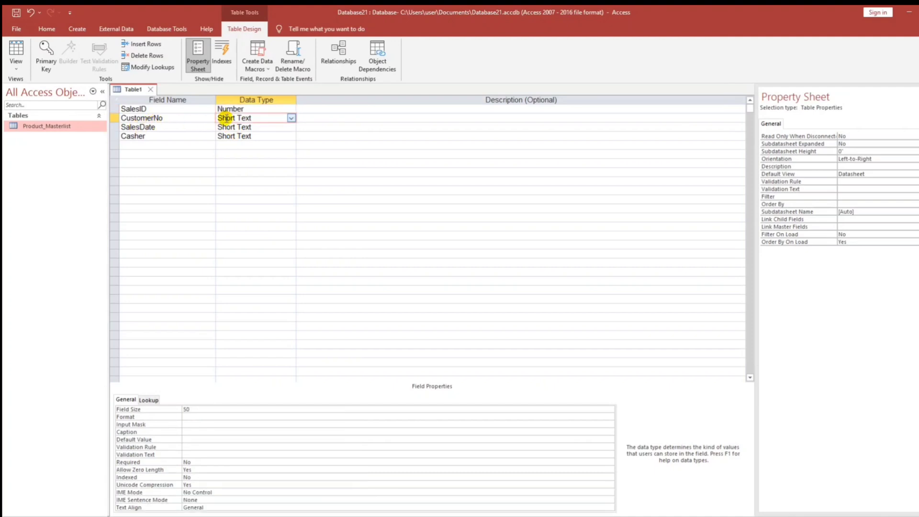
pyautogui.doubleClick(187, 408)
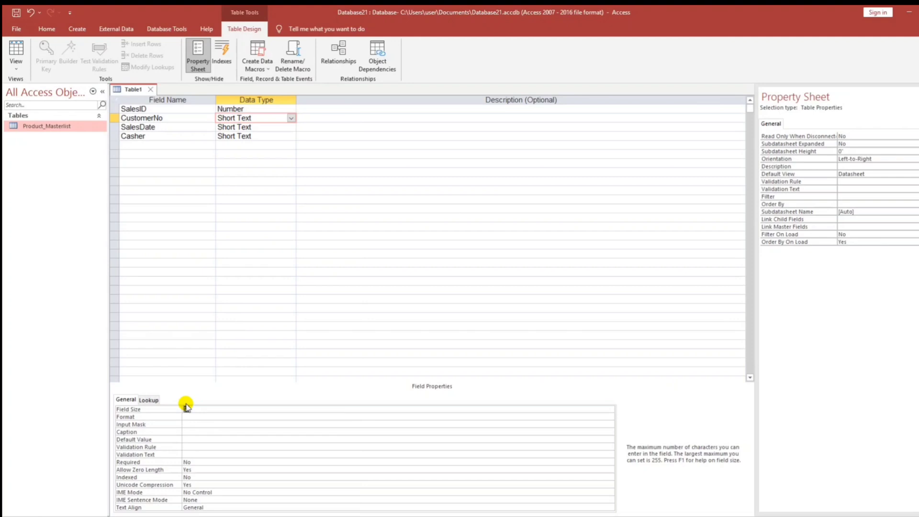
pyautogui.write('10')
# Change the SalesDate field's data type to Date/Time and set its default value to Date().
pyautogui.click(221, 126)
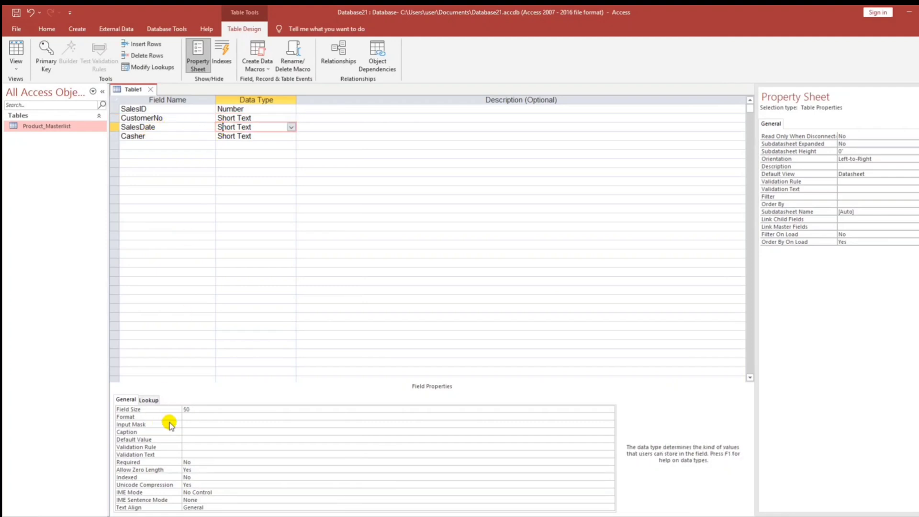
pyautogui.click(291, 127)
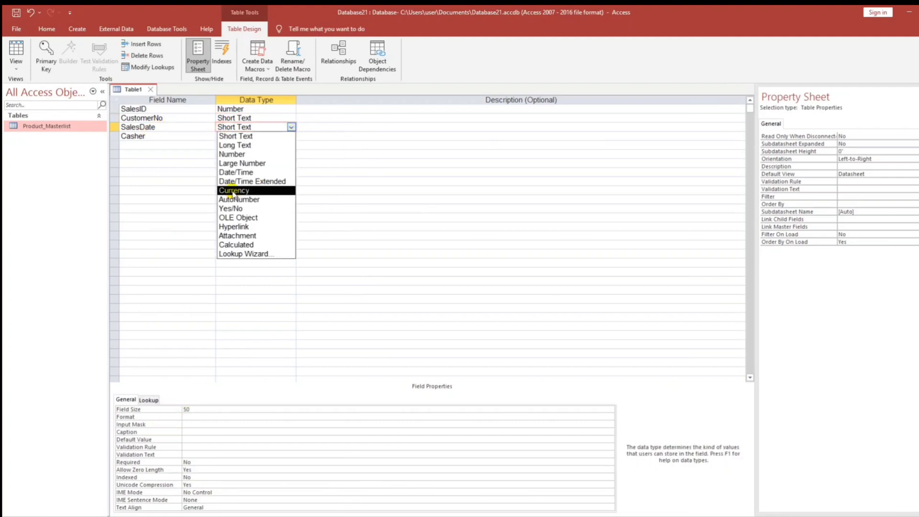
pyautogui.click(236, 173)
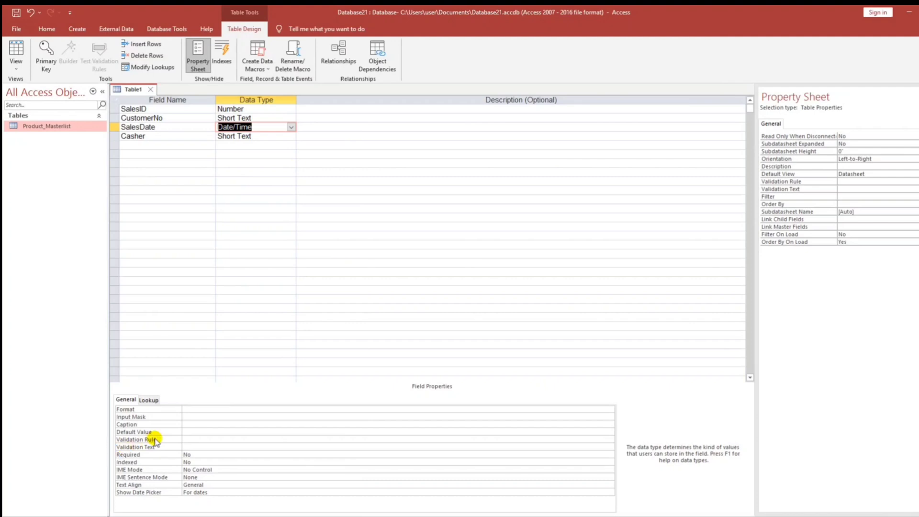
pyautogui.click(183, 431)
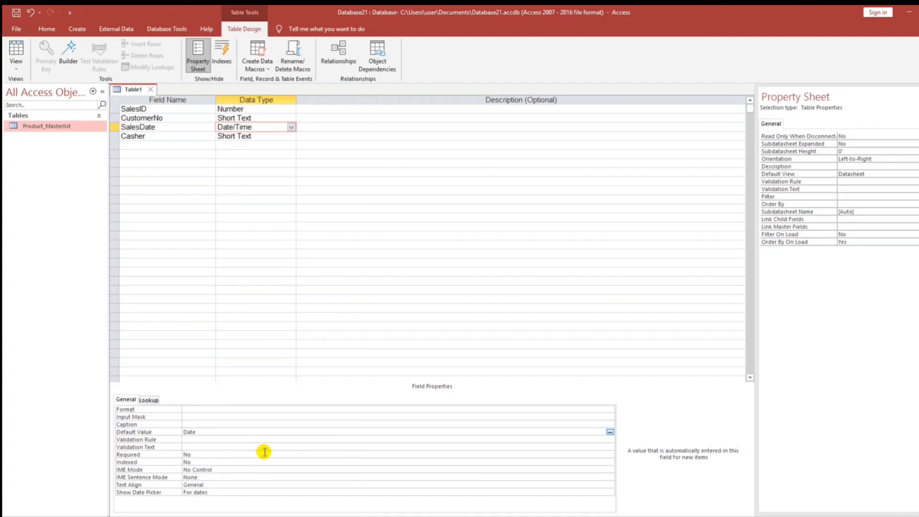
pyautogui.click(241, 446)
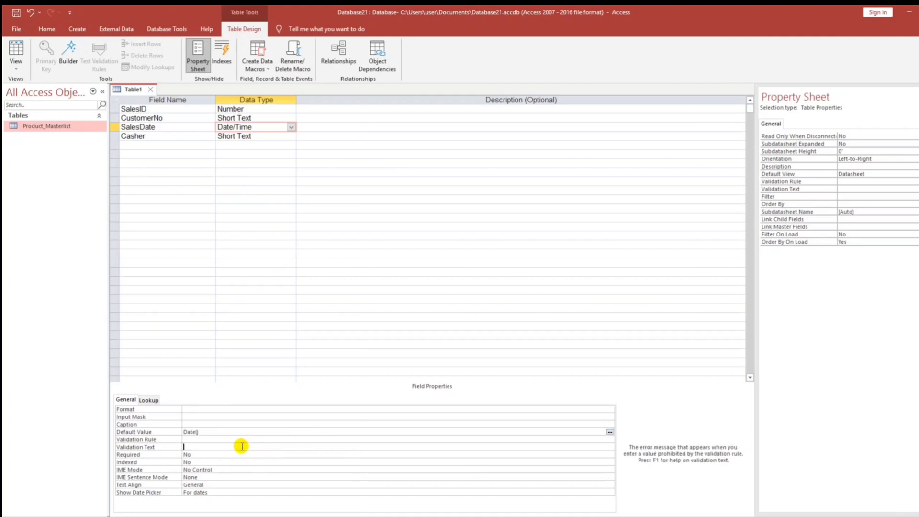
# Set the Casher field's size to 35 and make the field required.
pyautogui.click(251, 139)
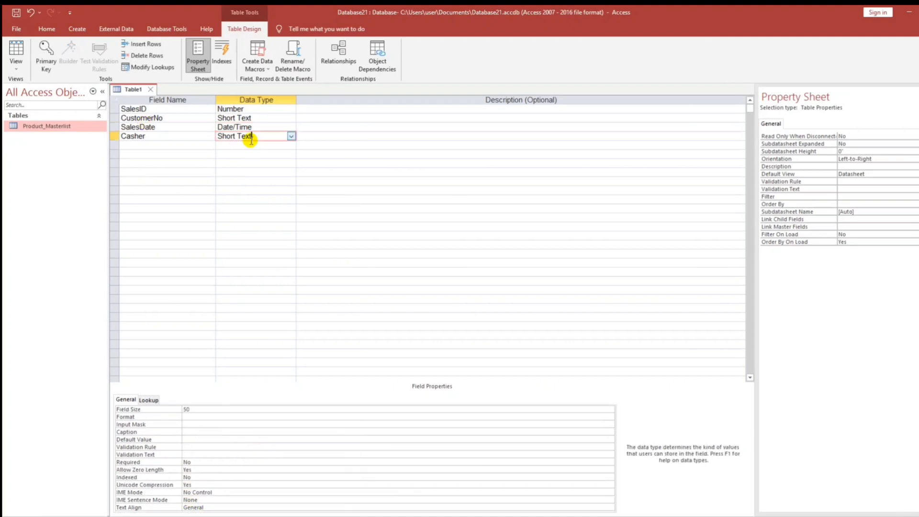
pyautogui.click(188, 412)
pyautogui.click(172, 410)
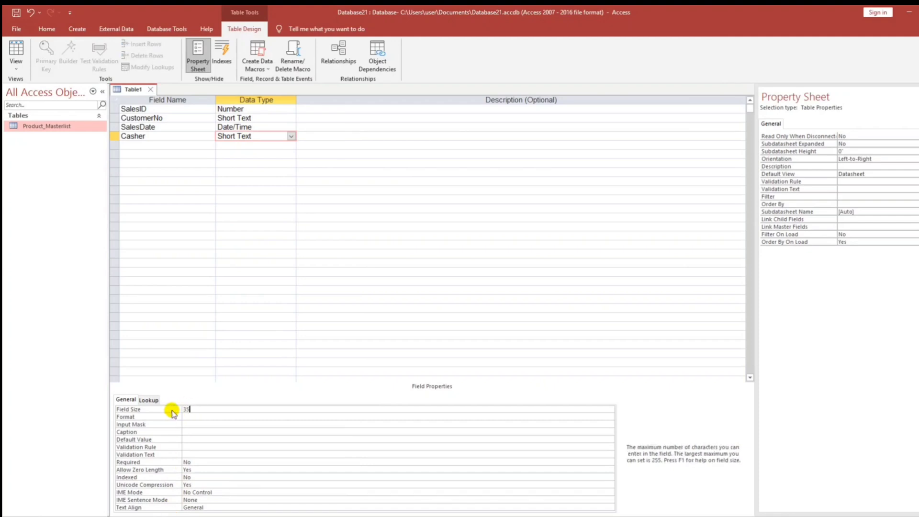
pyautogui.write('35')
pyautogui.click(202, 455)
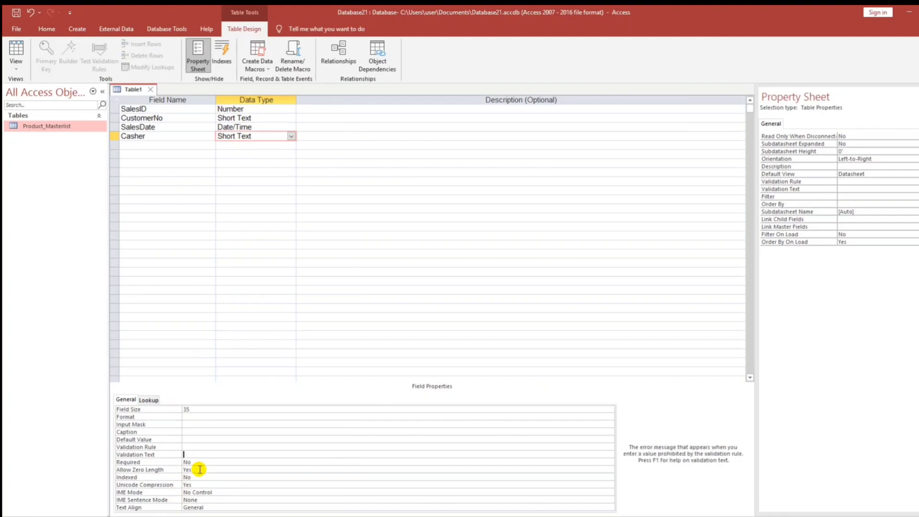
pyautogui.click(191, 461)
pyautogui.doubleClick(192, 462)
pyautogui.click(225, 471)
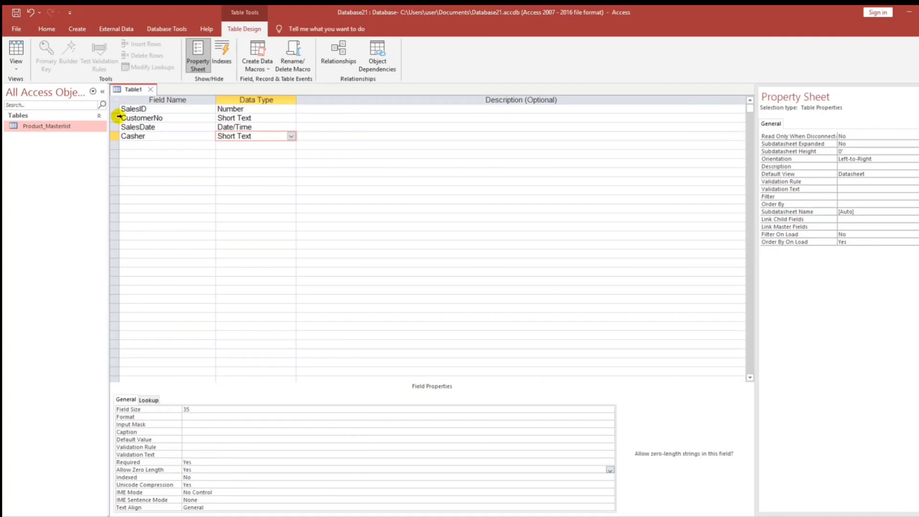
# Make SalesID the primary key of the new table.
pyautogui.click(150, 90)
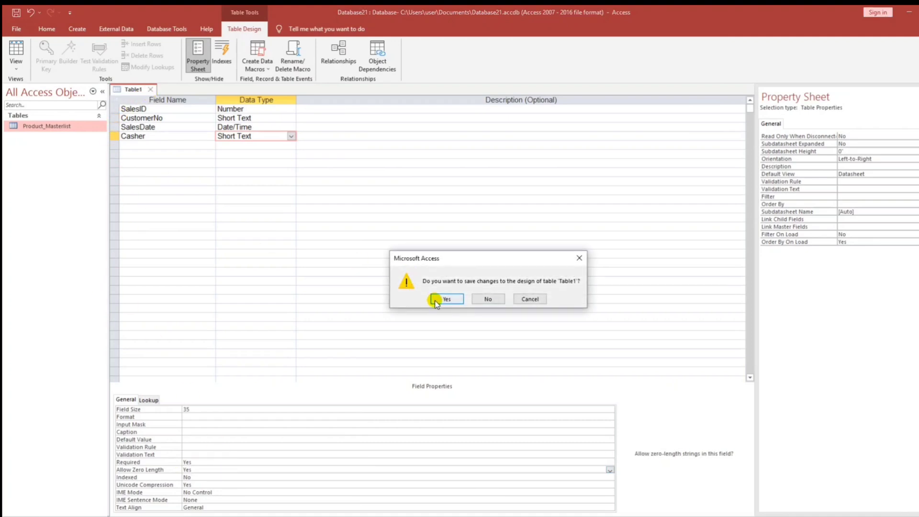
pyautogui.press('Escape')
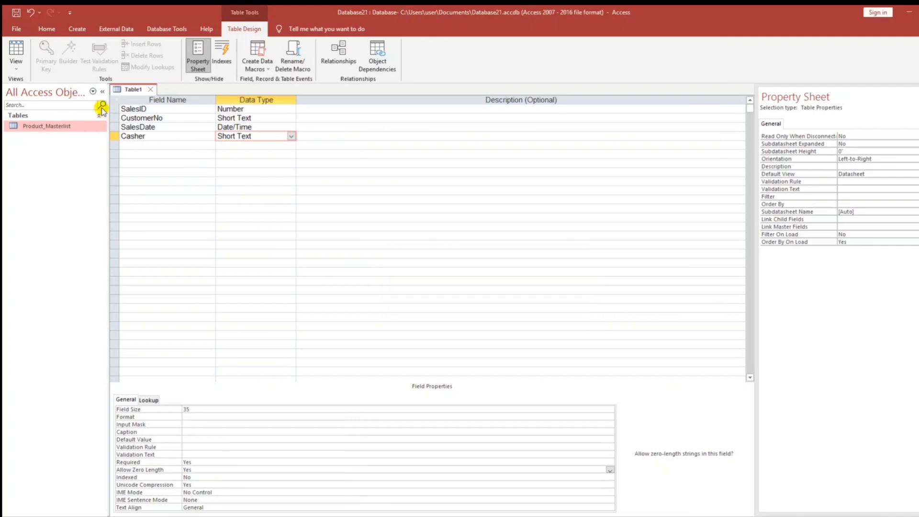
pyautogui.click(115, 109)
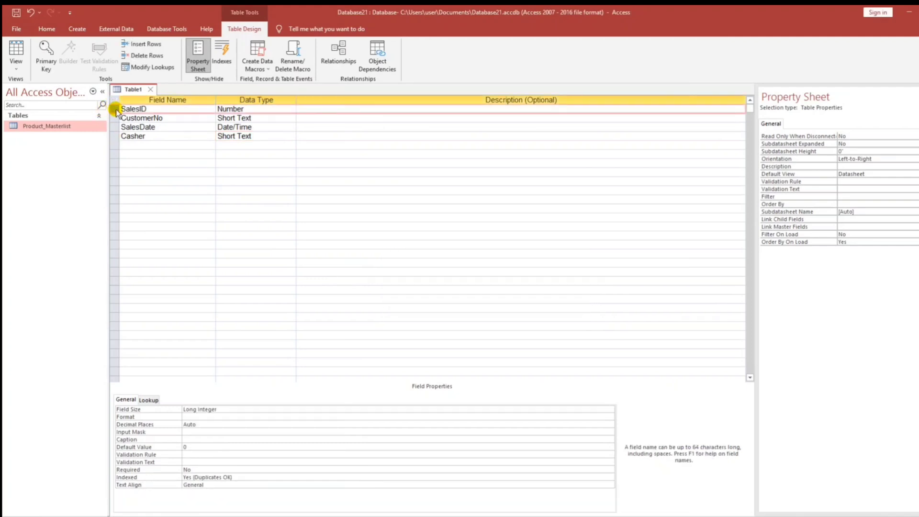
pyautogui.click(45, 53)
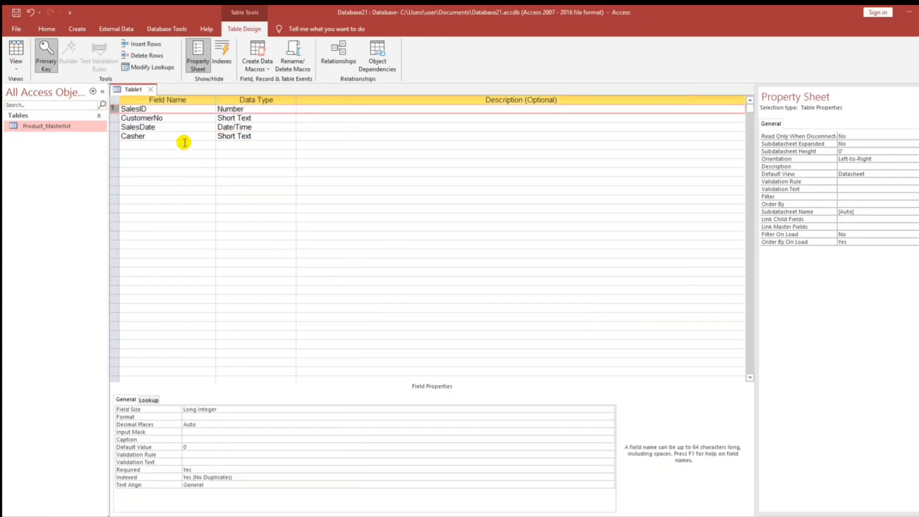
# Change the SalesID field's data type to AutoNumber.
pyautogui.click(275, 109)
pyautogui.click(291, 109)
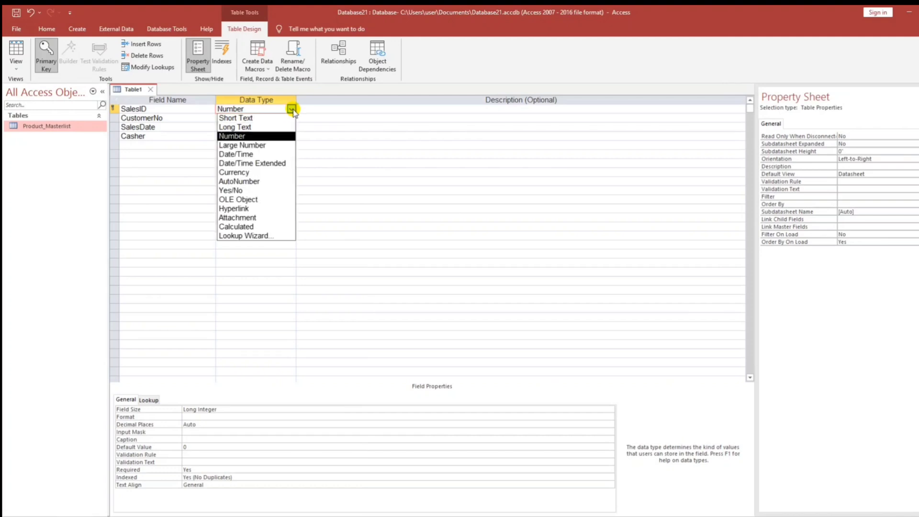
pyautogui.click(247, 182)
pyautogui.click(232, 144)
# Close the table and save its design under the name SalesEntry_MainT.
pyautogui.click(151, 89)
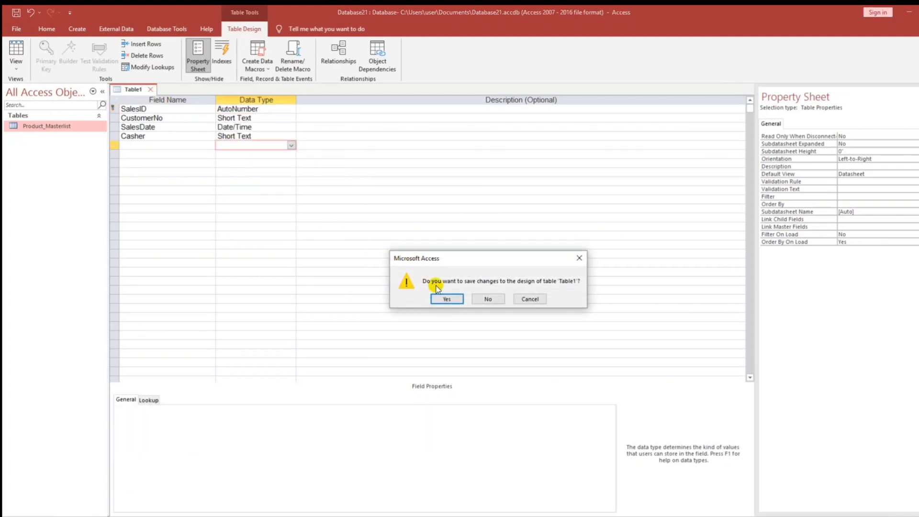
pyautogui.click(440, 299)
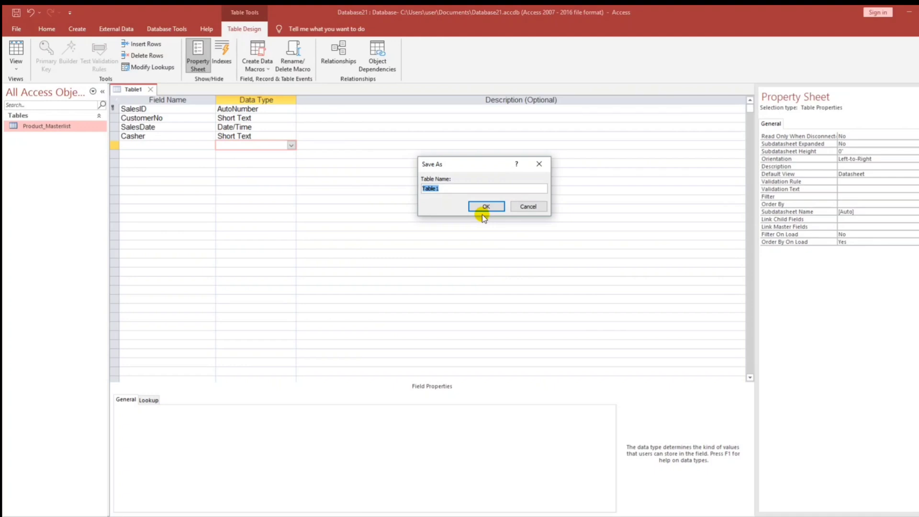
pyautogui.write('Sa')
pyautogui.click(482, 211)
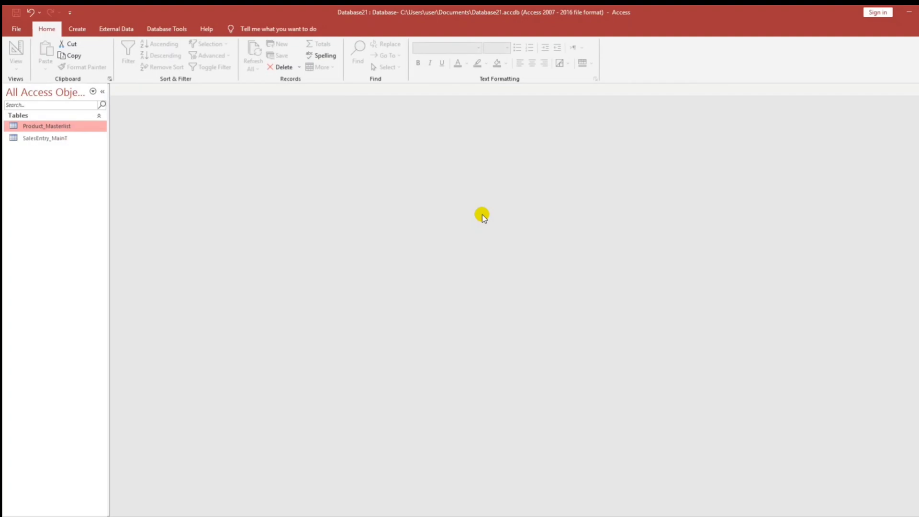
# Create another table in Design view with the fields SeriesNo and SalesID, both with the default Short Text type.
pyautogui.click(63, 139)
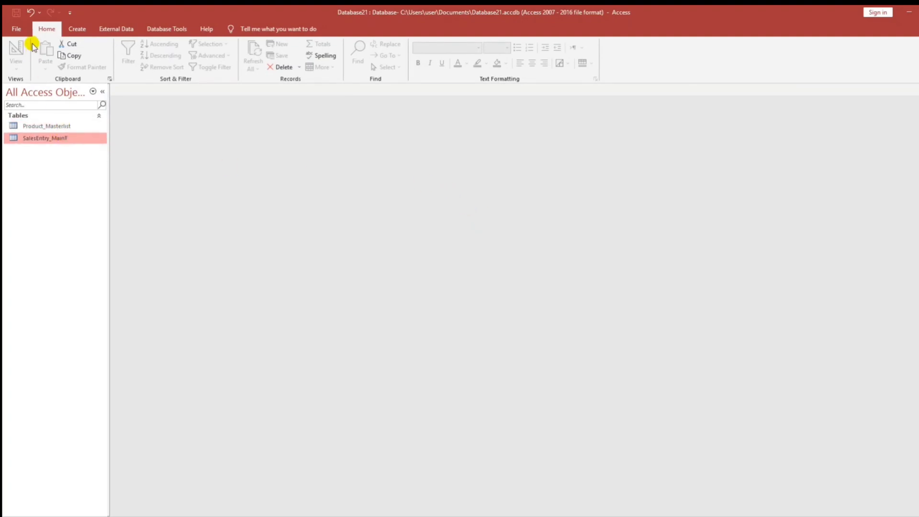
pyautogui.click(77, 29)
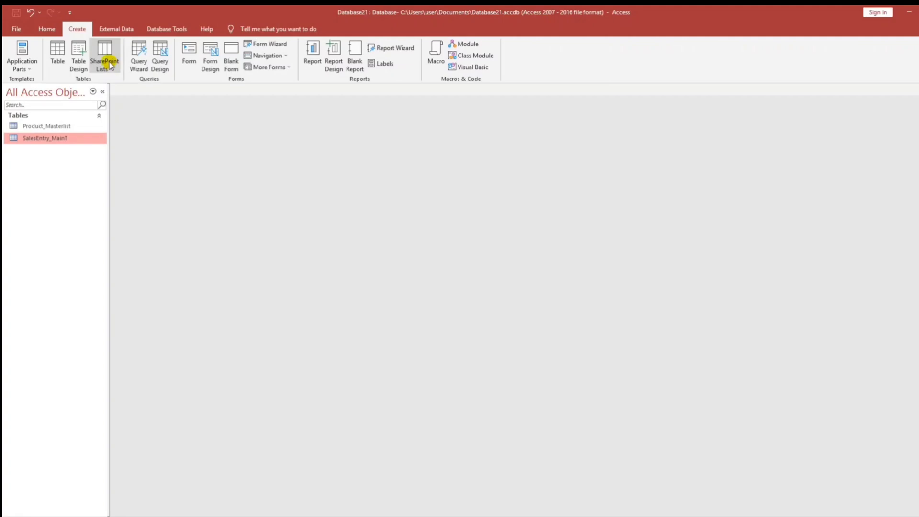
pyautogui.click(79, 52)
pyautogui.write('Series')
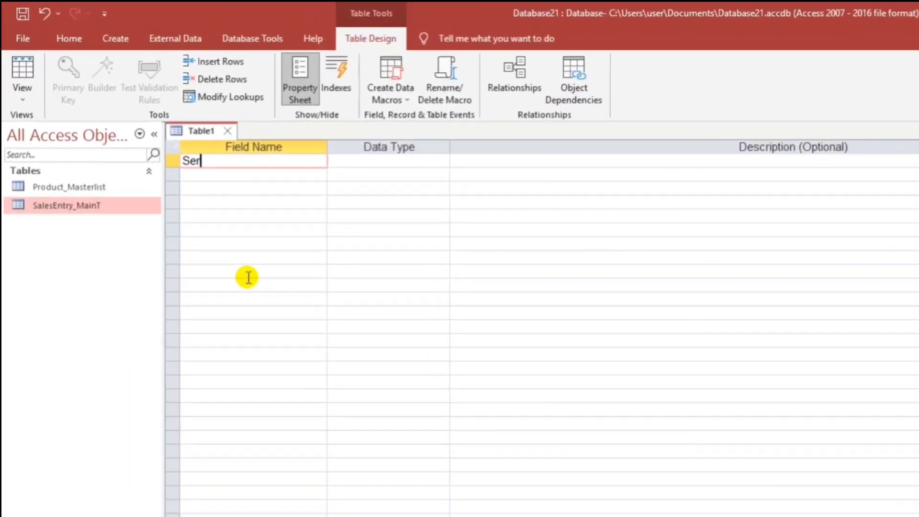
pyautogui.write('No')
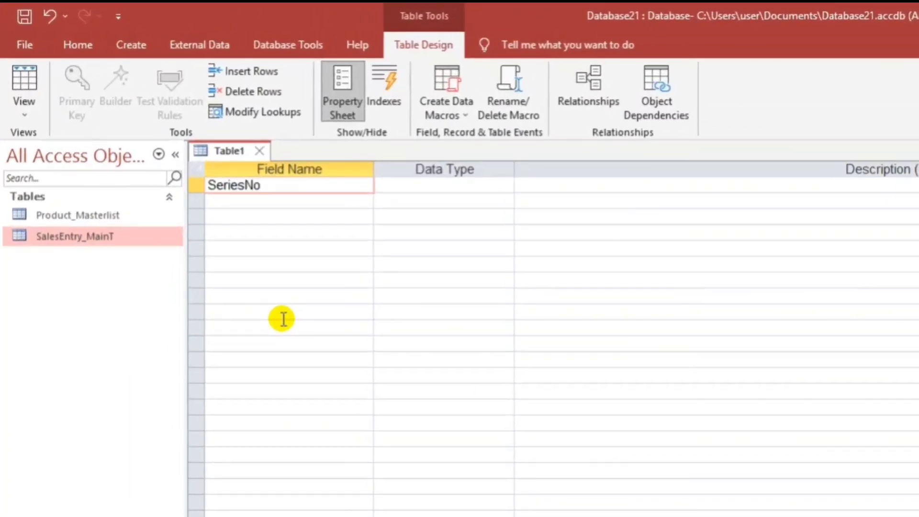
pyautogui.press('Down')
pyautogui.write('Sale')
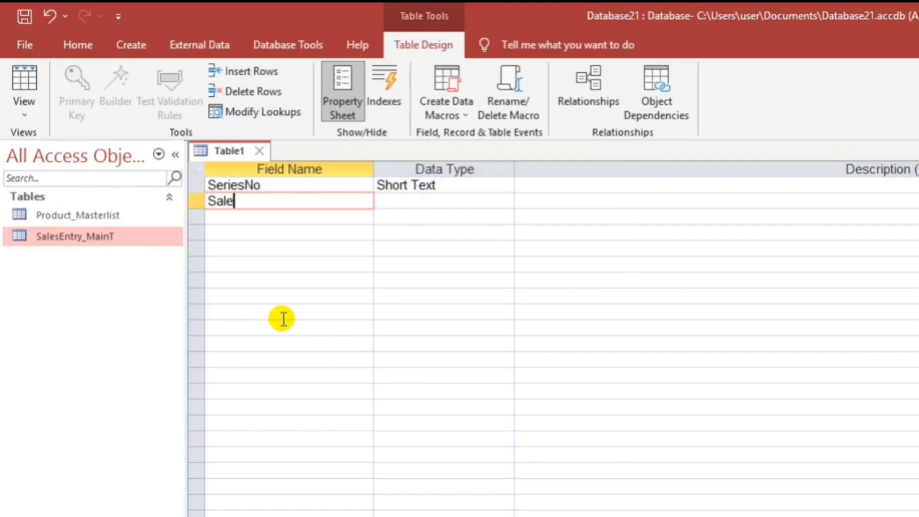
pyautogui.write('sID')
pyautogui.press('Down')
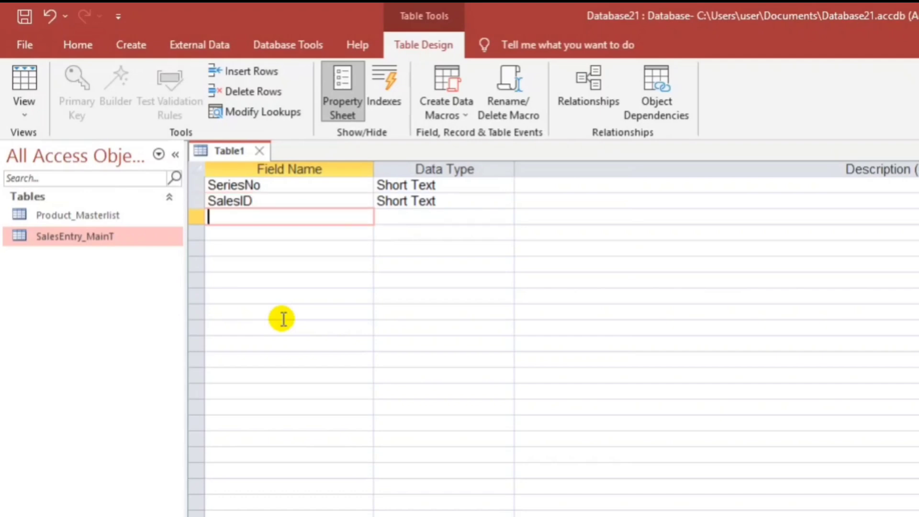
# Add the fields ProductID and Qty below SalesID, both with the default Short Text type.
pyautogui.write('Product')
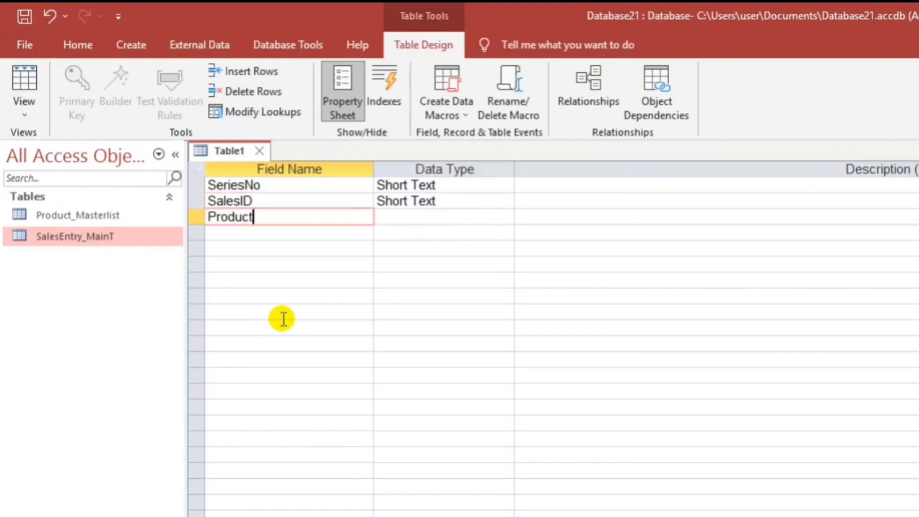
pyautogui.write('ID')
pyautogui.press('Down')
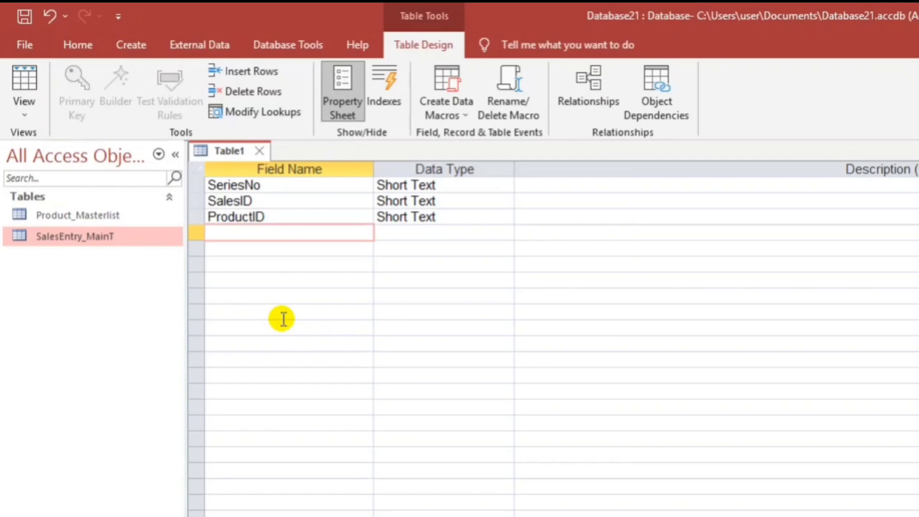
pyautogui.write('Qty')
pyautogui.press('Tab')
# Change the SeriesNo field's data type to AutoNumber.
pyautogui.click(421, 185)
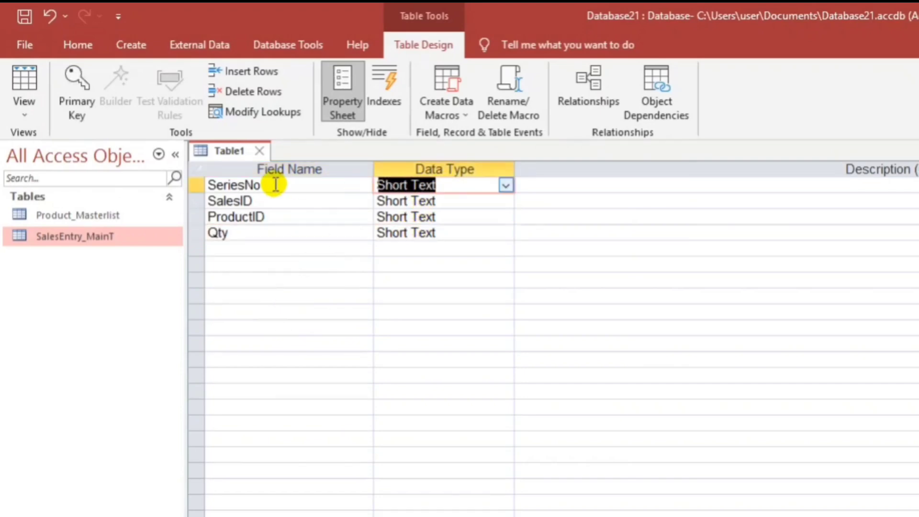
pyautogui.write('autoNumber')
pyautogui.press('Tab')
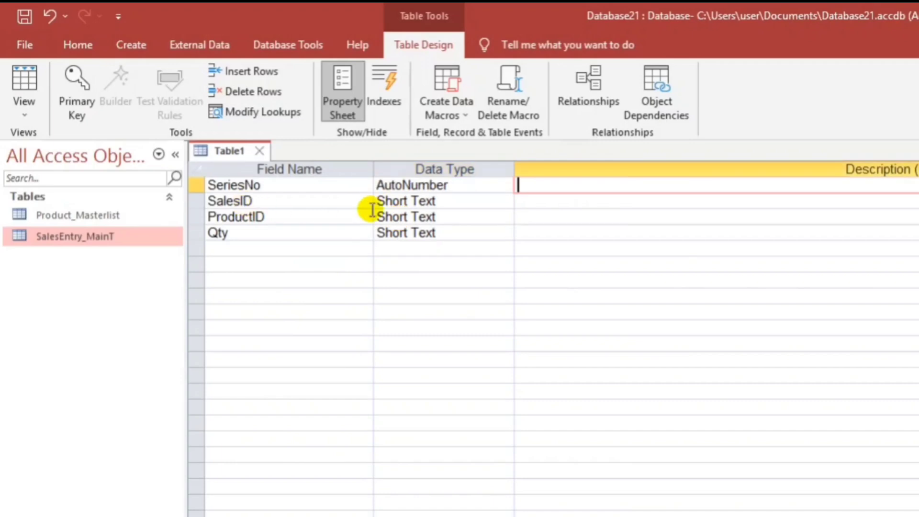
# Change the data type of the new table's SalesID field to Number.
pyautogui.click(410, 201)
pyautogui.click(505, 201)
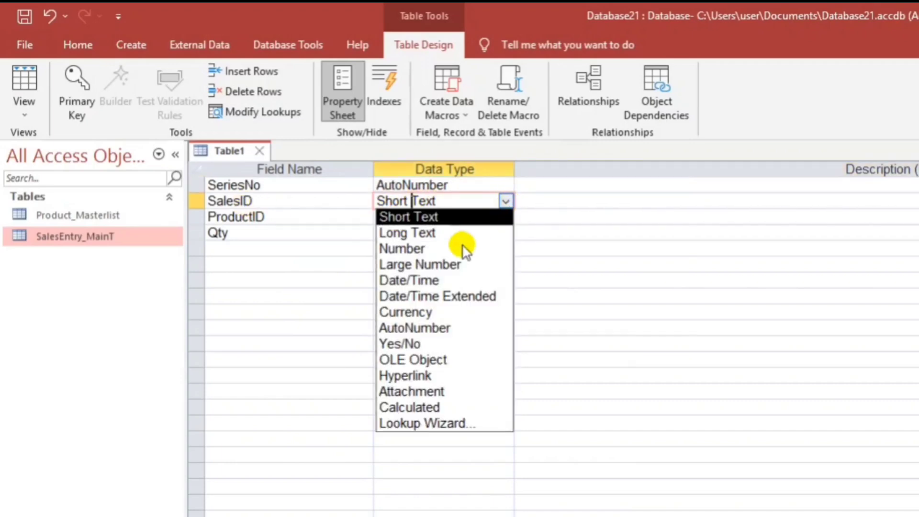
pyautogui.click(436, 247)
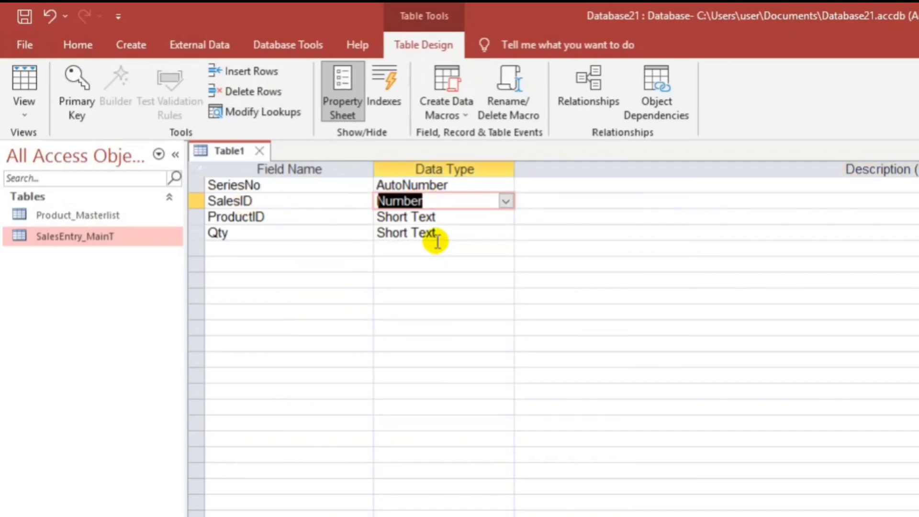
pyautogui.click(227, 219)
pyautogui.click(411, 200)
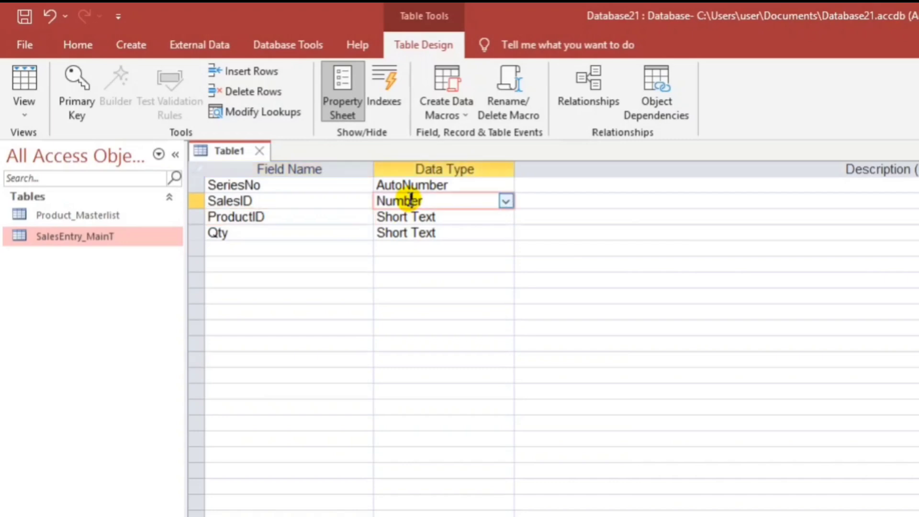
# Look at the Product_Masterlist records, close that table, and open SalesEntry_MainT in Design view to check its field data types.
pyautogui.doubleClick(113, 216)
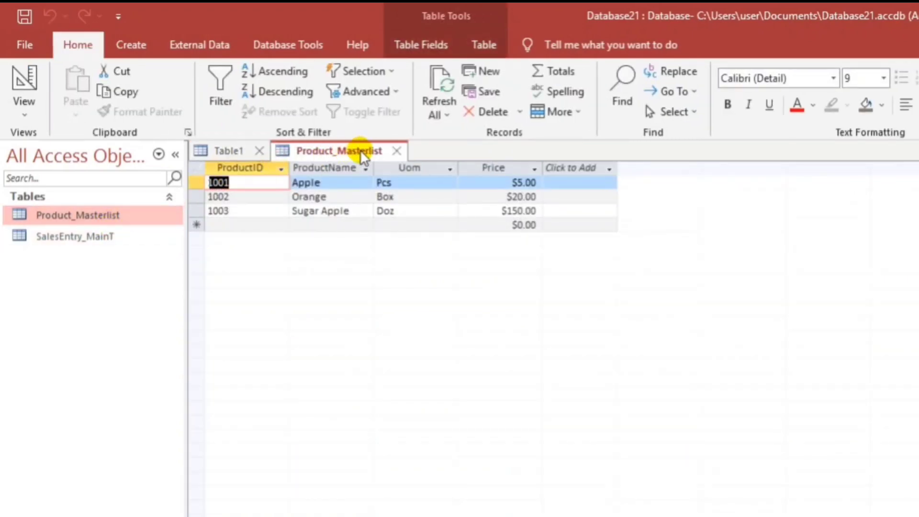
pyautogui.click(402, 151)
pyautogui.doubleClick(95, 240)
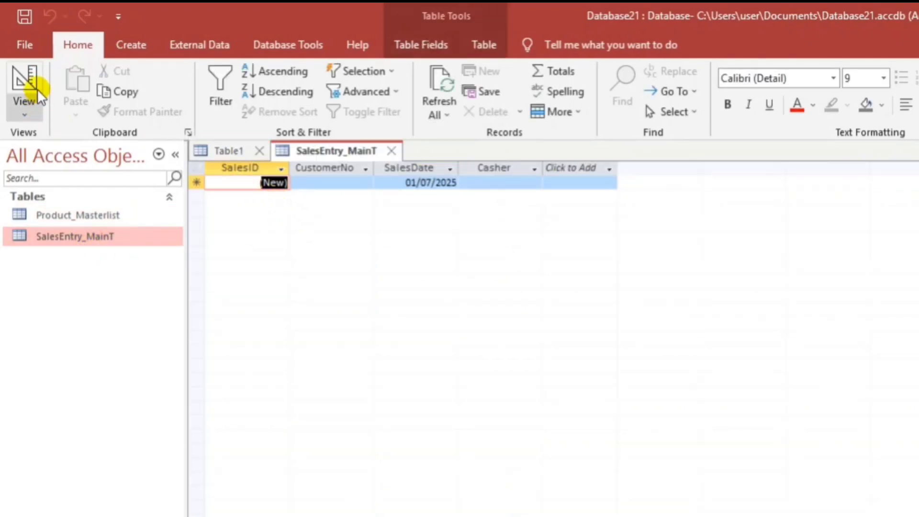
pyautogui.click(24, 82)
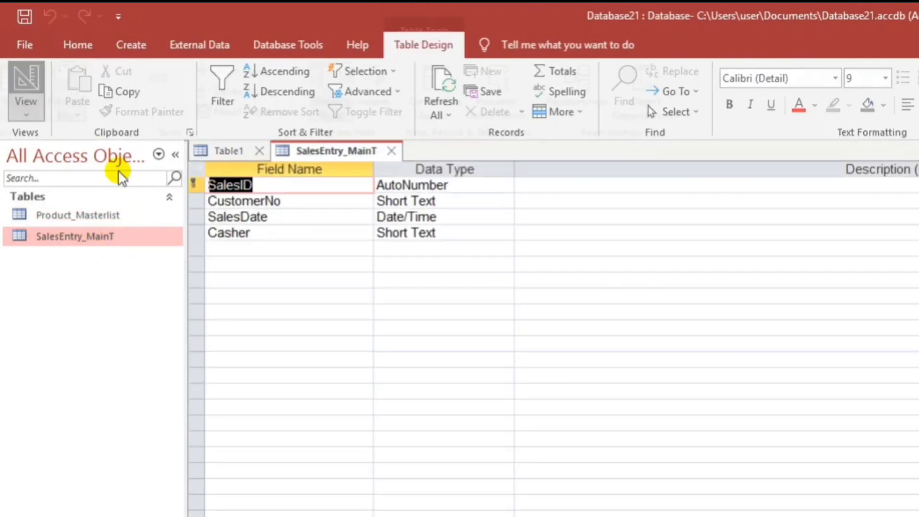
# Close the SalesEntry_MainT table and review the SalesID and ProductID data types in the new table.
pyautogui.click(394, 152)
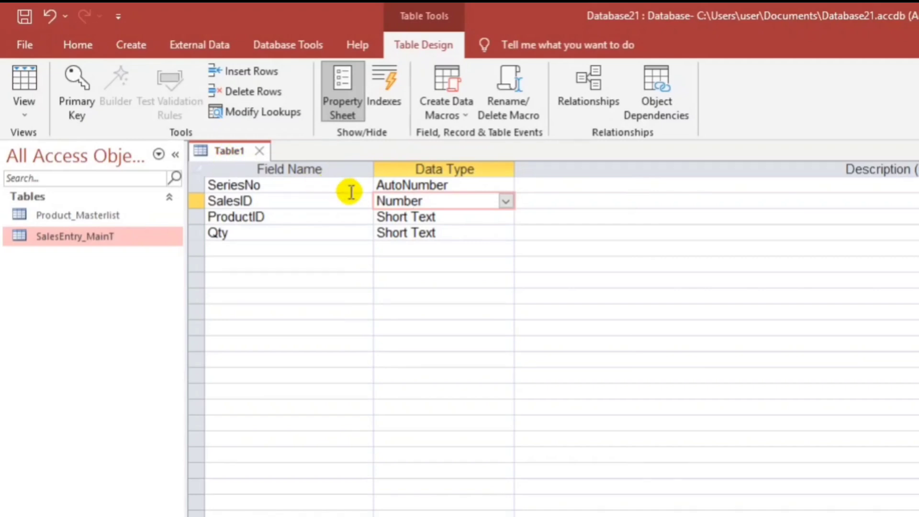
pyautogui.click(411, 201)
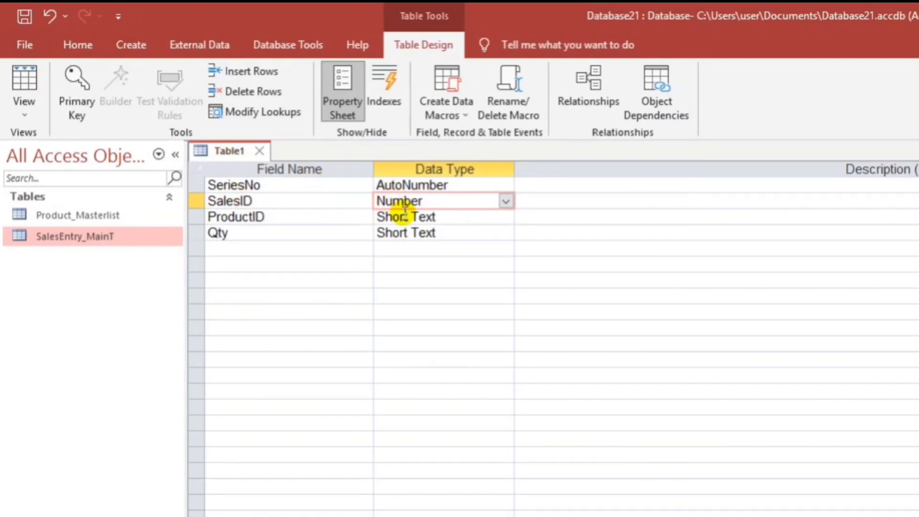
pyautogui.click(426, 218)
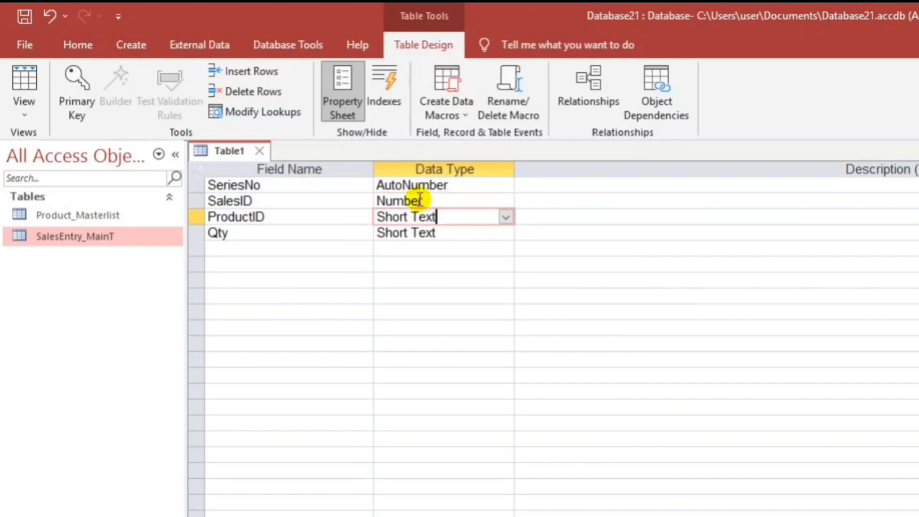
pyautogui.click(420, 200)
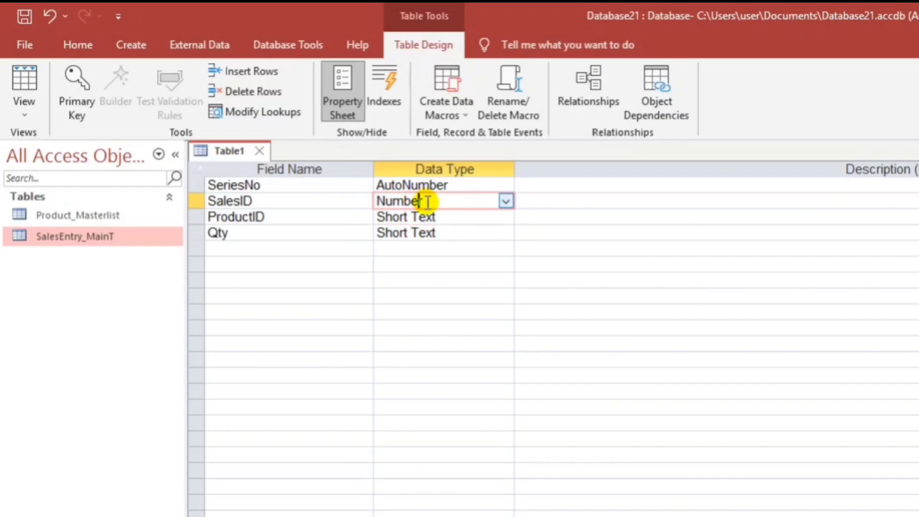
# Set the ProductID field's size to 10 and make the field required.
pyautogui.click(428, 218)
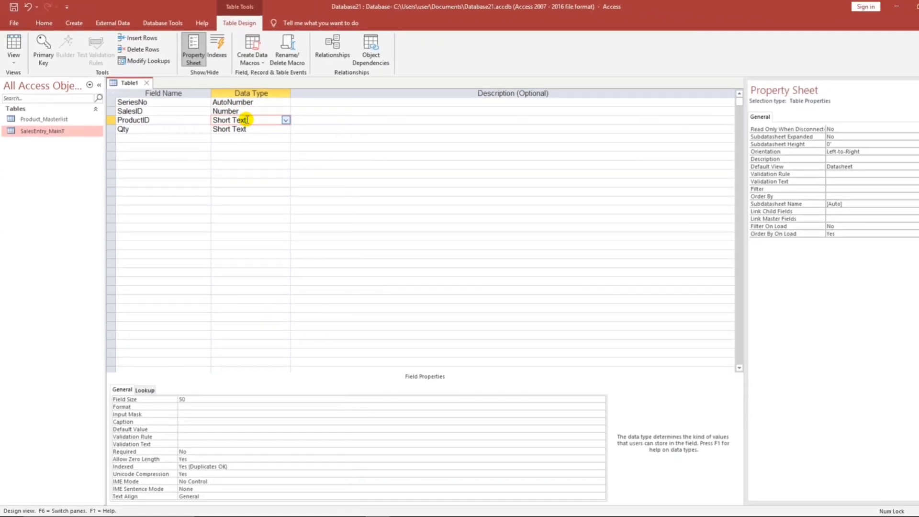
pyautogui.click(180, 399)
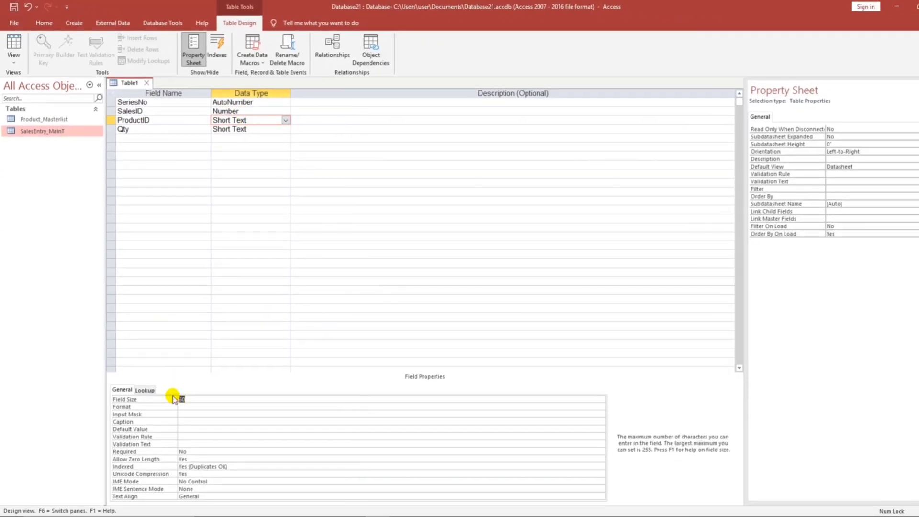
pyautogui.click(173, 452)
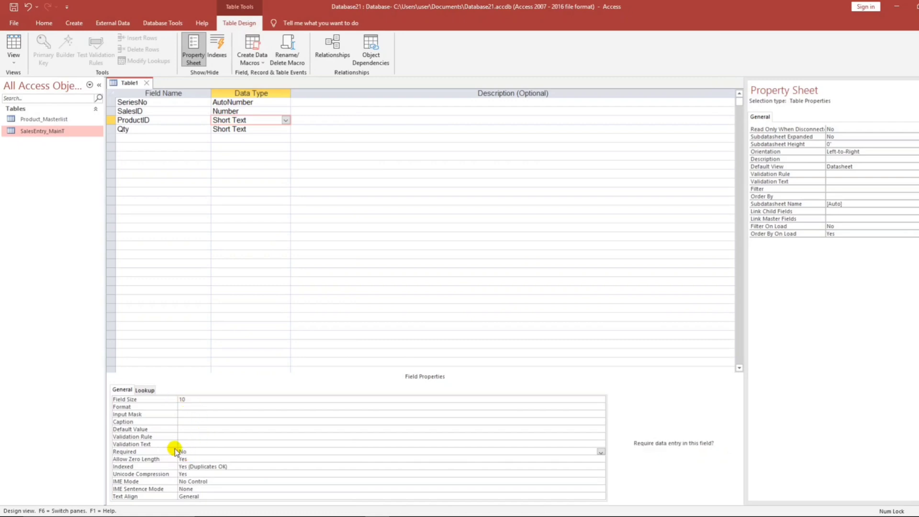
pyautogui.write('yes')
pyautogui.click(176, 472)
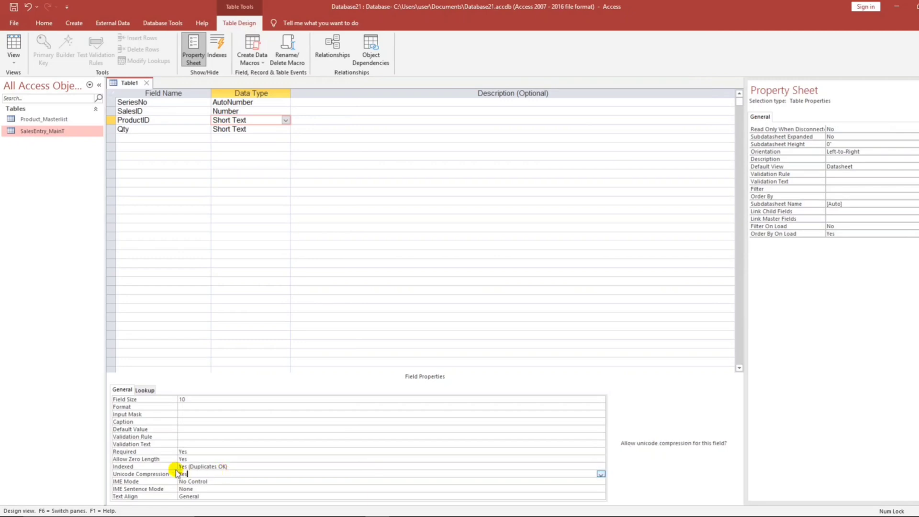
pyautogui.click(203, 466)
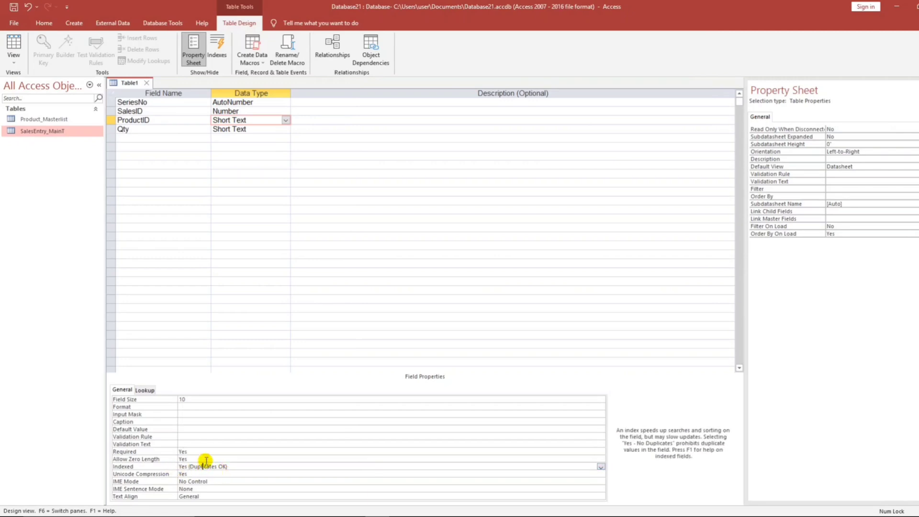
# Change the Qty field's data type to Number.
pyautogui.click(214, 129)
pyautogui.click(285, 129)
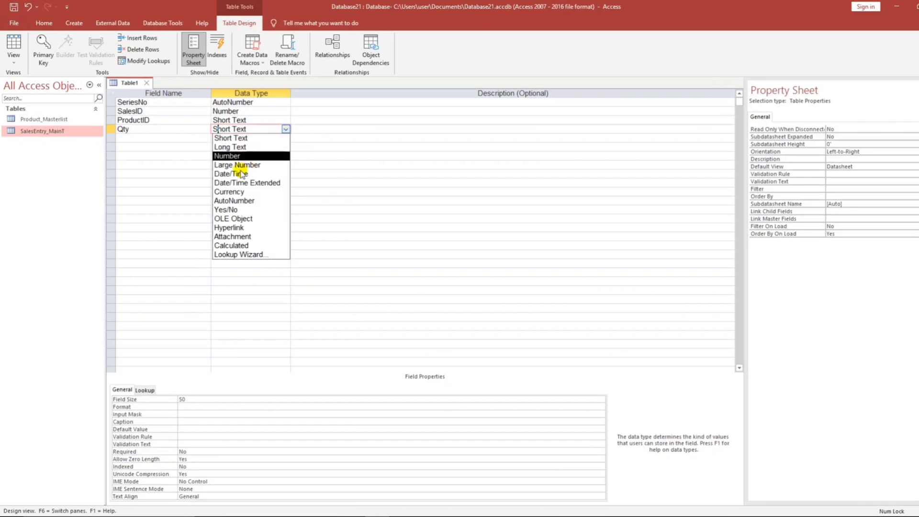
pyautogui.click(224, 157)
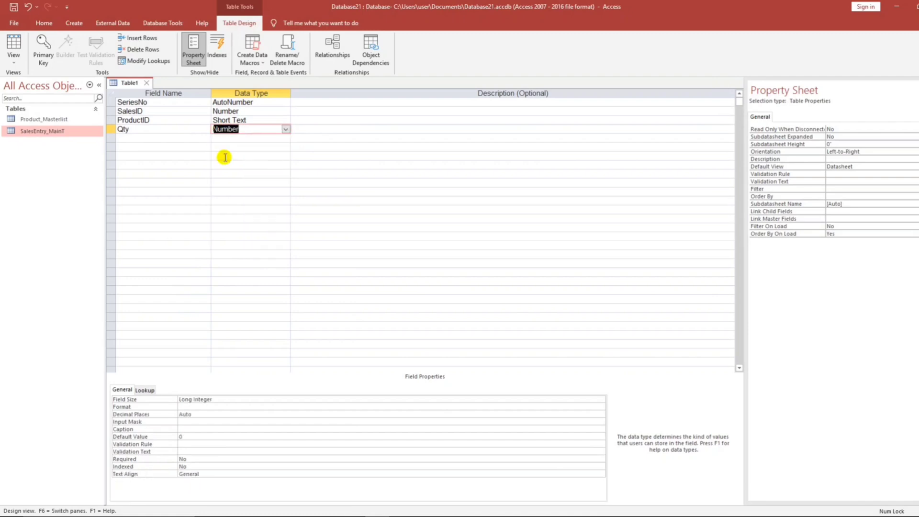
pyautogui.click(254, 466)
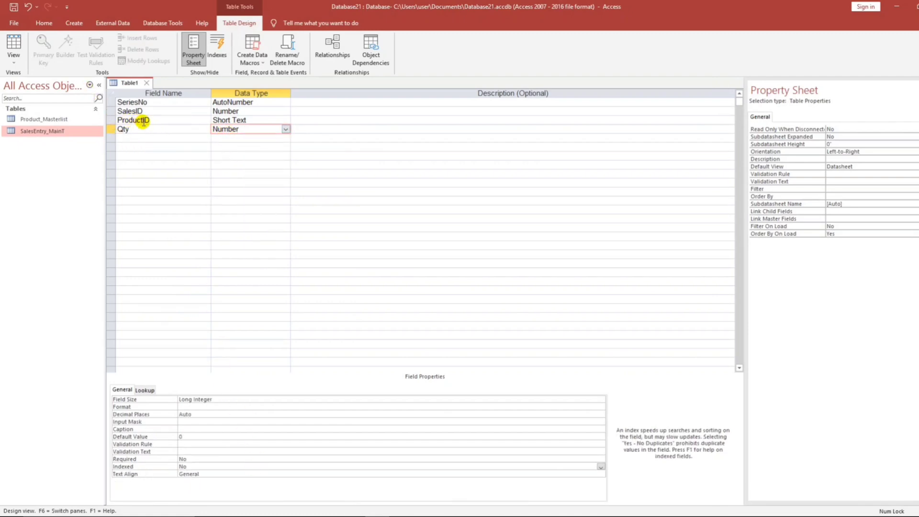
# Set the ProductID field's lookup display control to Combo Box with Table/Query as the row source type.
pyautogui.click(220, 120)
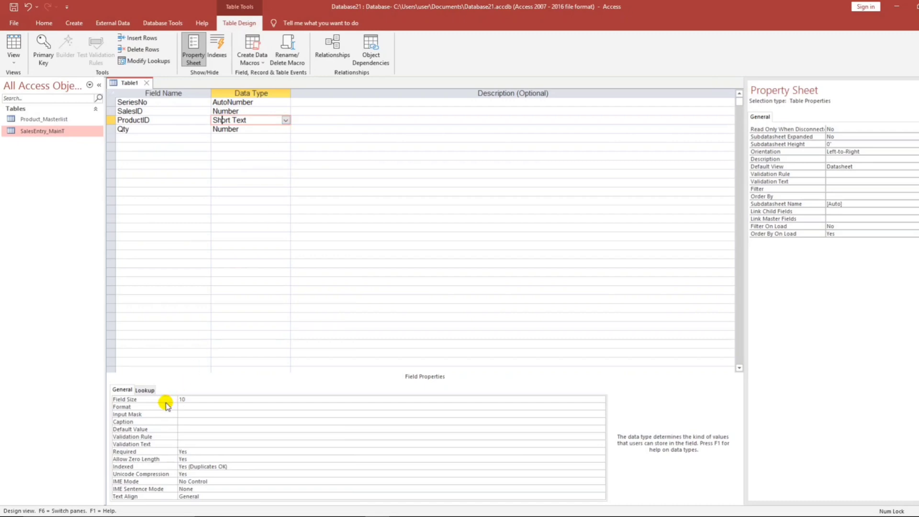
pyautogui.click(145, 390)
pyautogui.click(201, 399)
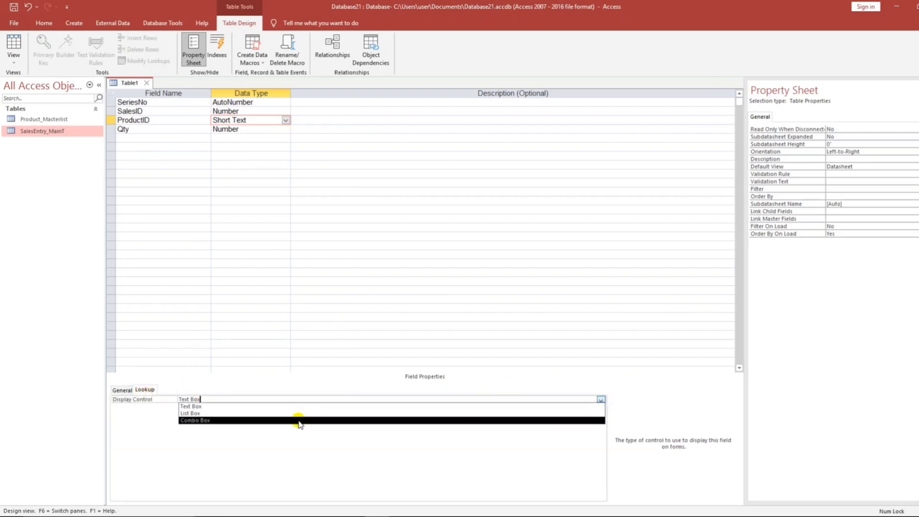
pyautogui.click(298, 420)
pyautogui.click(200, 407)
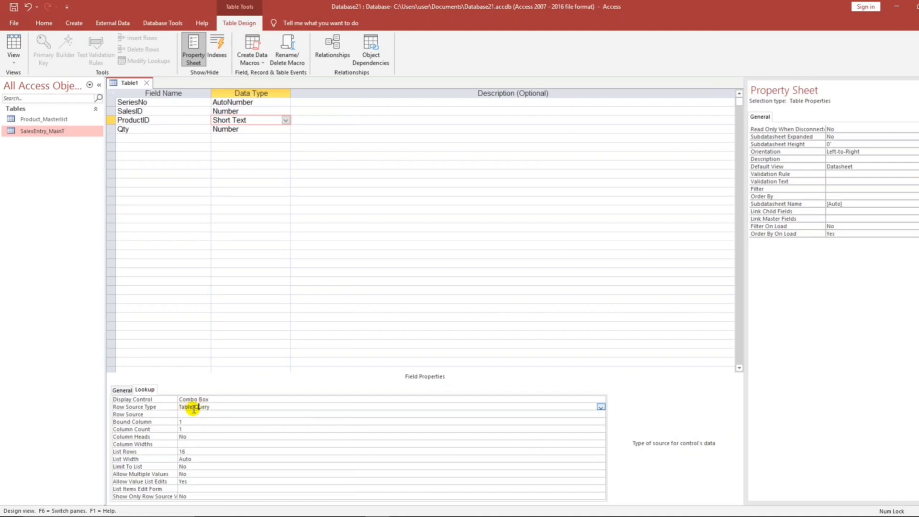
# Build the ProductID lookup's row source as a query on Product_Masterlist returning ProductID and ProductName, and save it.
pyautogui.click(196, 414)
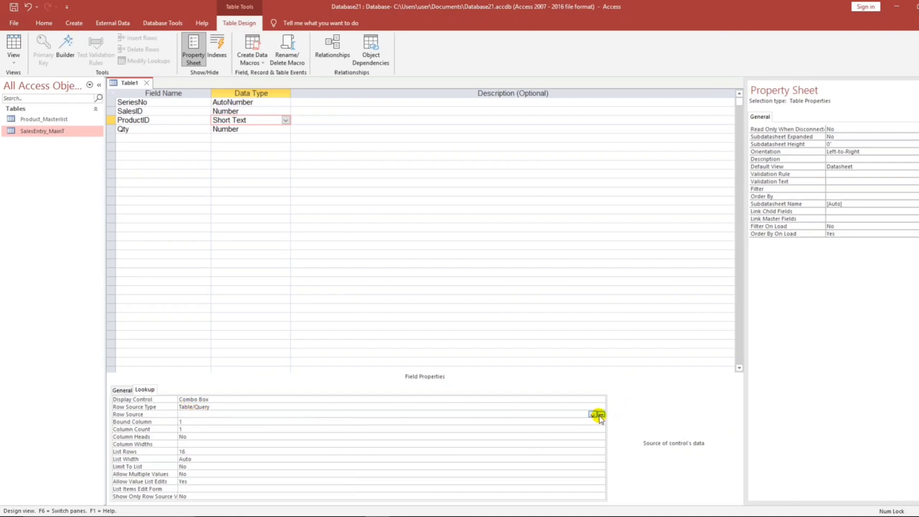
pyautogui.click(600, 416)
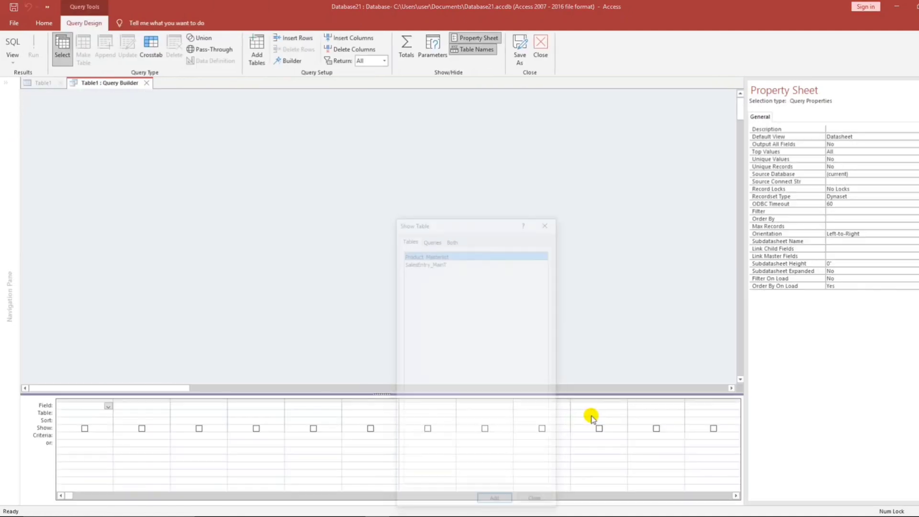
pyautogui.doubleClick(422, 253)
pyautogui.click(547, 221)
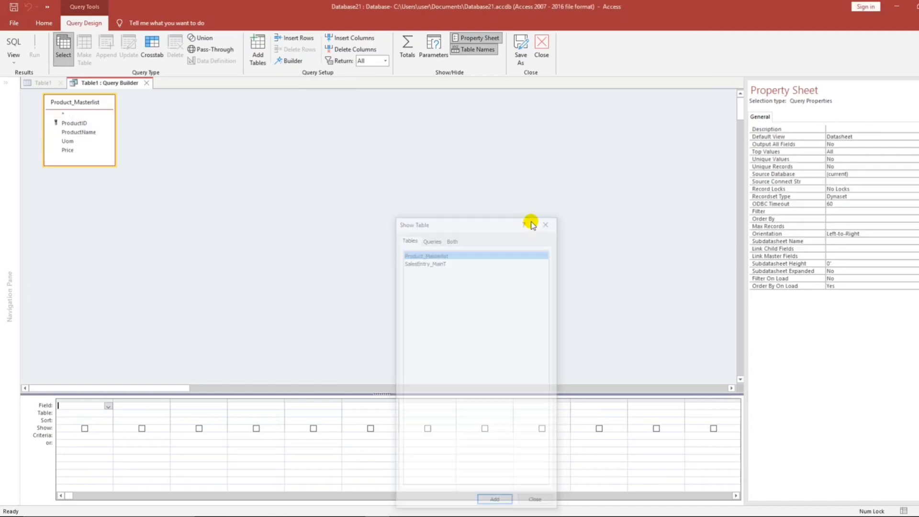
pyautogui.click(88, 123)
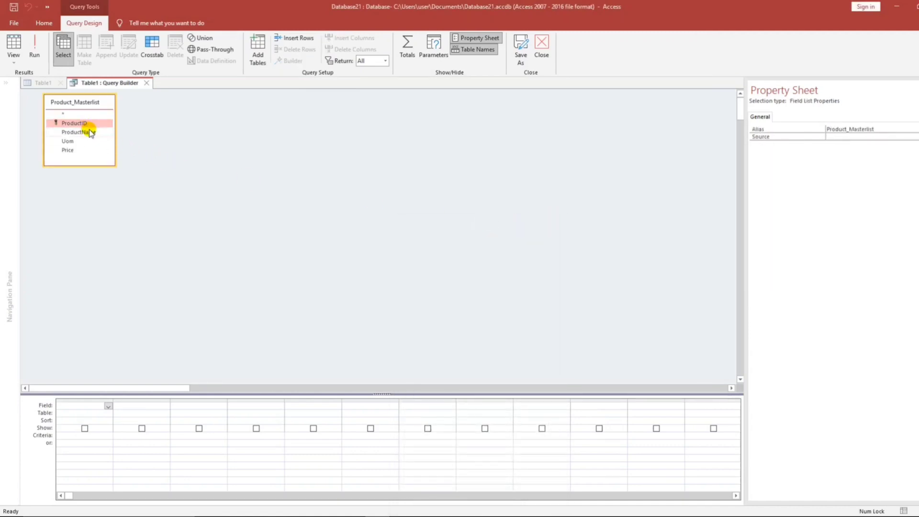
pyautogui.keyDown('shift'); pyautogui.click(86, 132); pyautogui.keyUp('shift')
pyautogui.moveTo(86, 132); pyautogui.dragTo(79, 405)
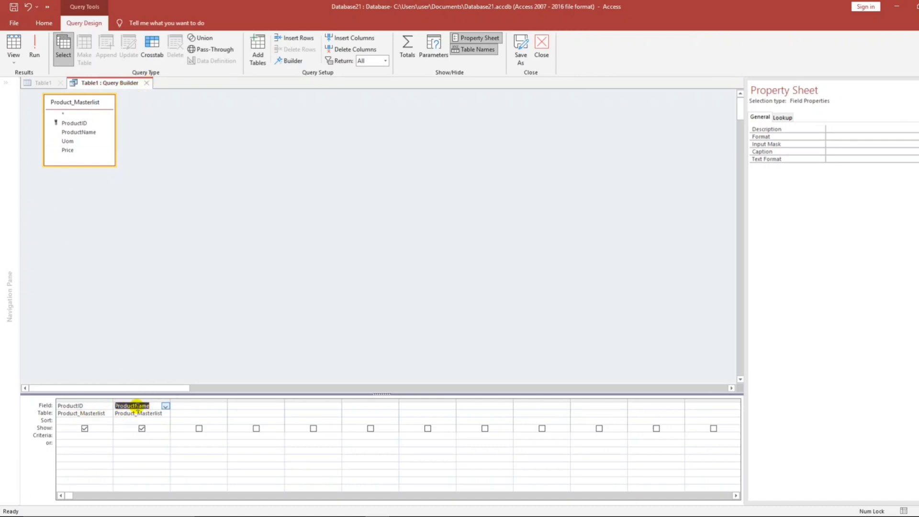
pyautogui.click(149, 83)
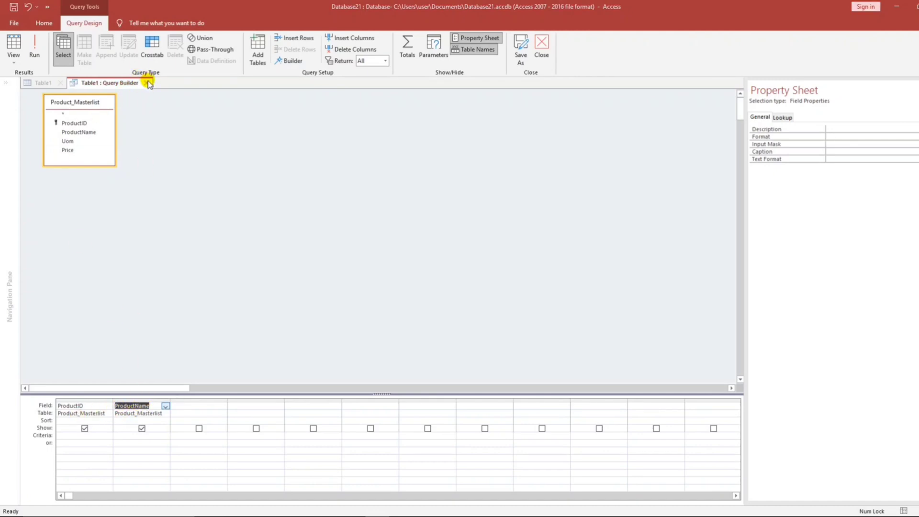
pyautogui.click(438, 299)
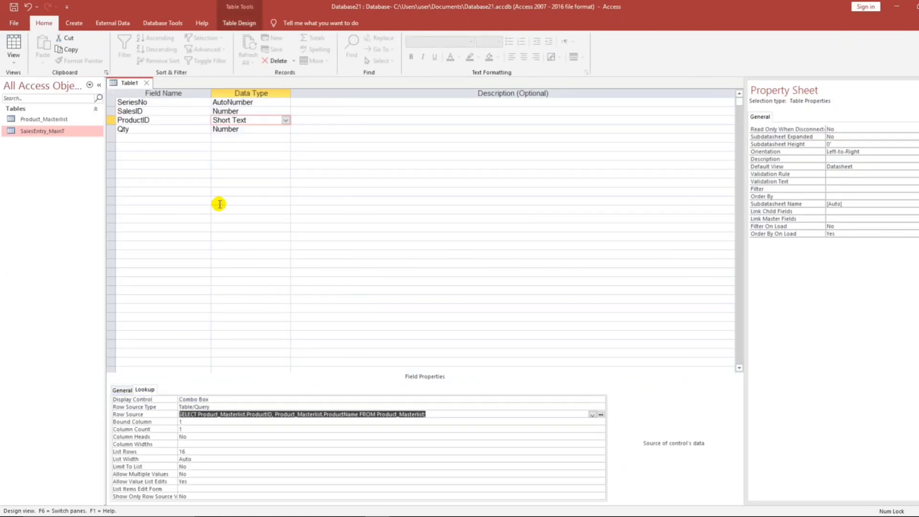
# Set the ProductID lookup to 2 columns with column heads shown and column widths of 1";3".
pyautogui.click(171, 430)
pyautogui.write('2')
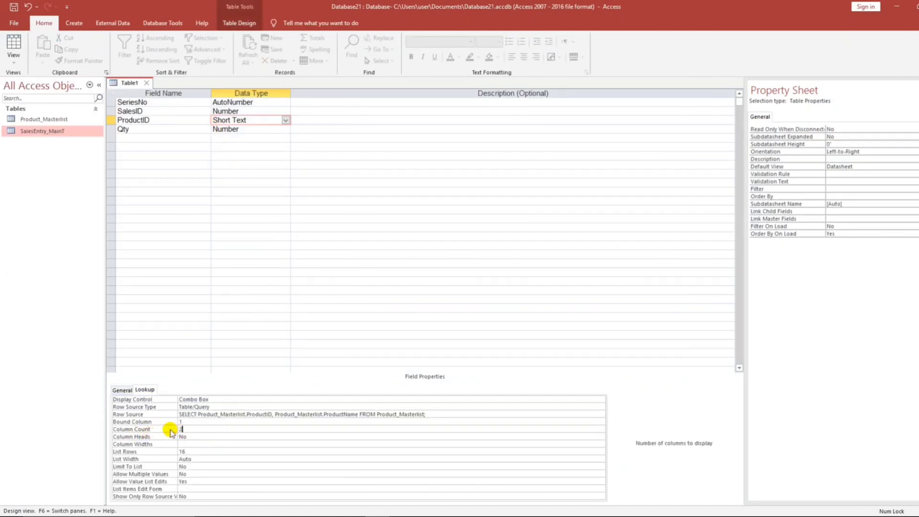
pyautogui.click(186, 452)
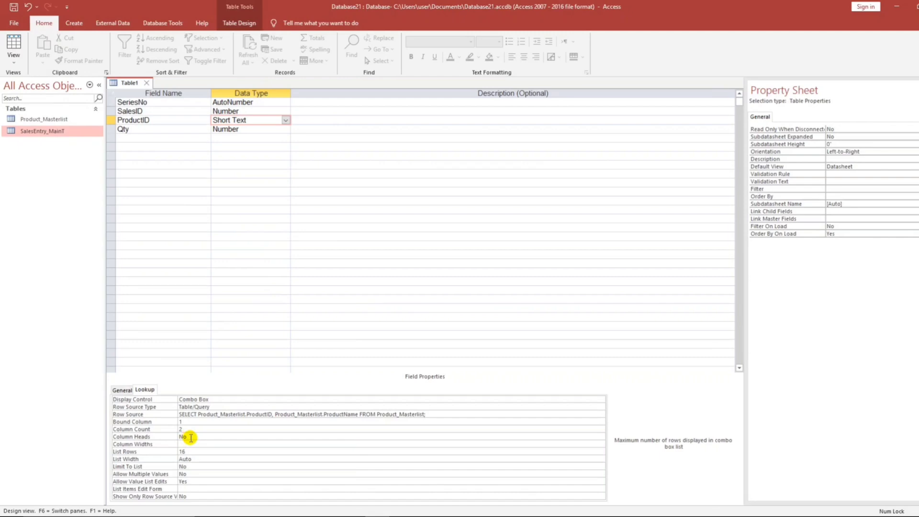
pyautogui.doubleClick(191, 437)
pyautogui.click(214, 458)
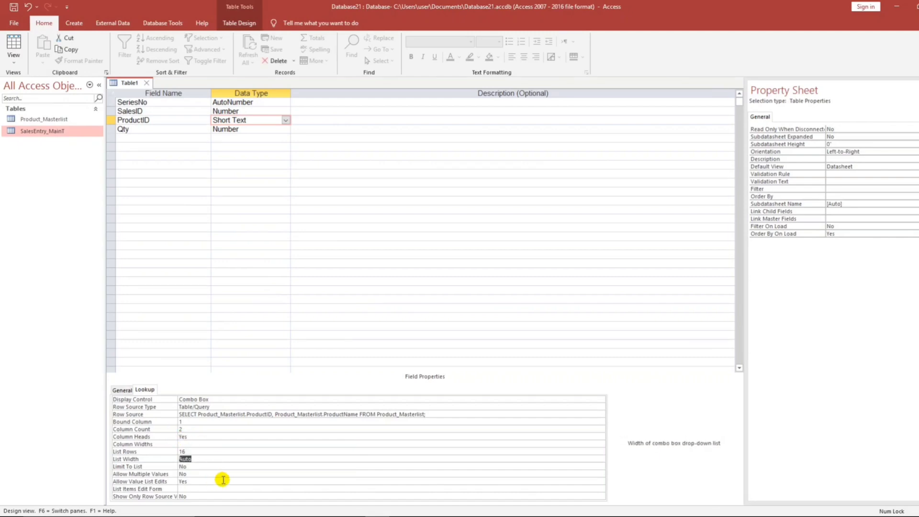
pyautogui.click(184, 444)
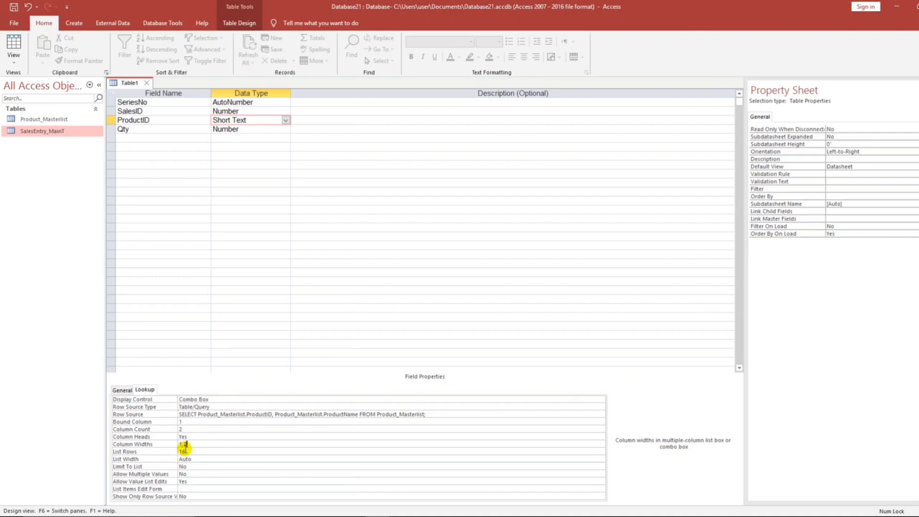
pyautogui.click(199, 465)
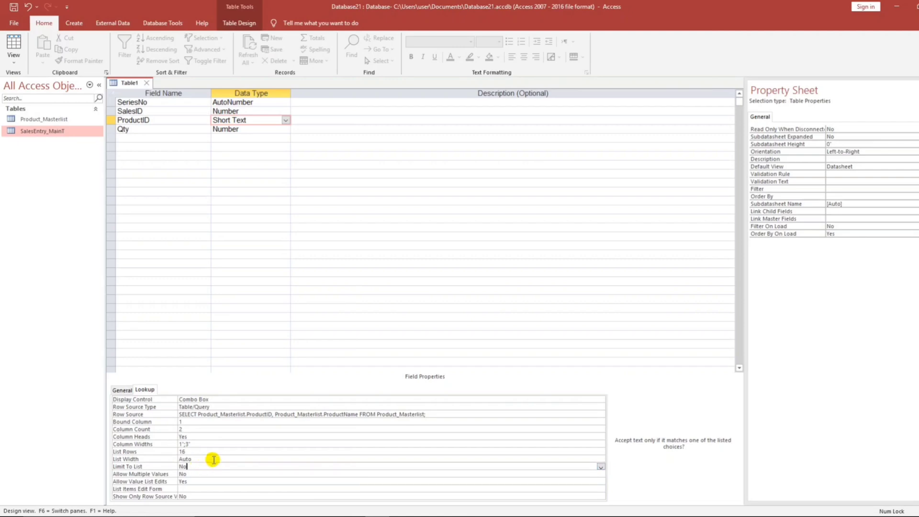
# Save the new table as SalesEntry_SubT with a primary key created, and show it in Datasheet view.
pyautogui.click(15, 44)
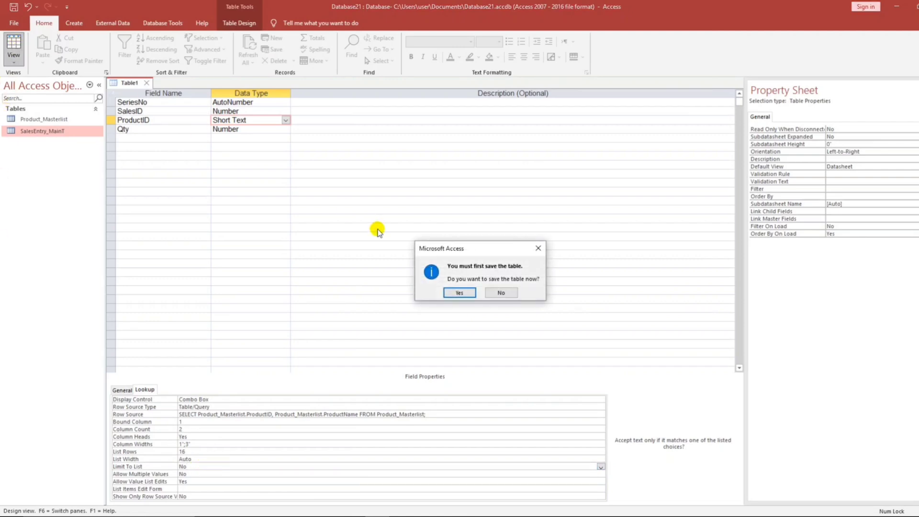
pyautogui.click(461, 293)
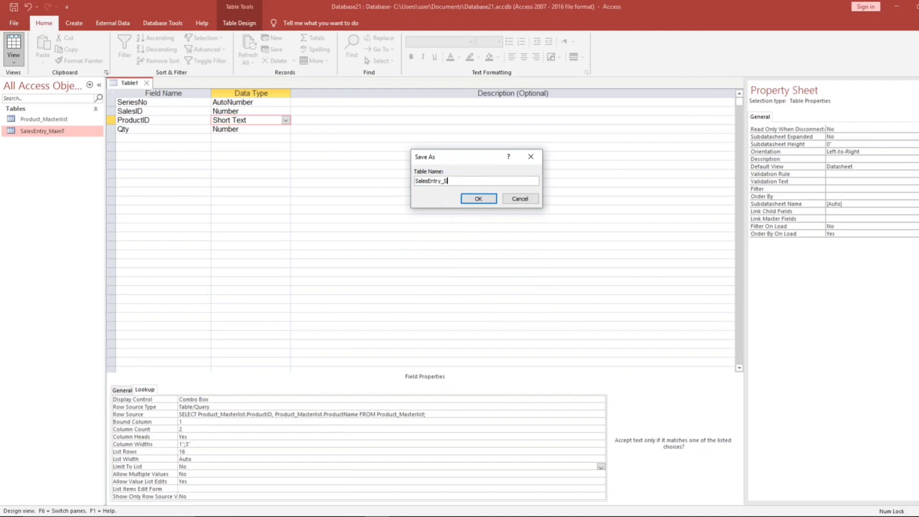
pyautogui.click(464, 198)
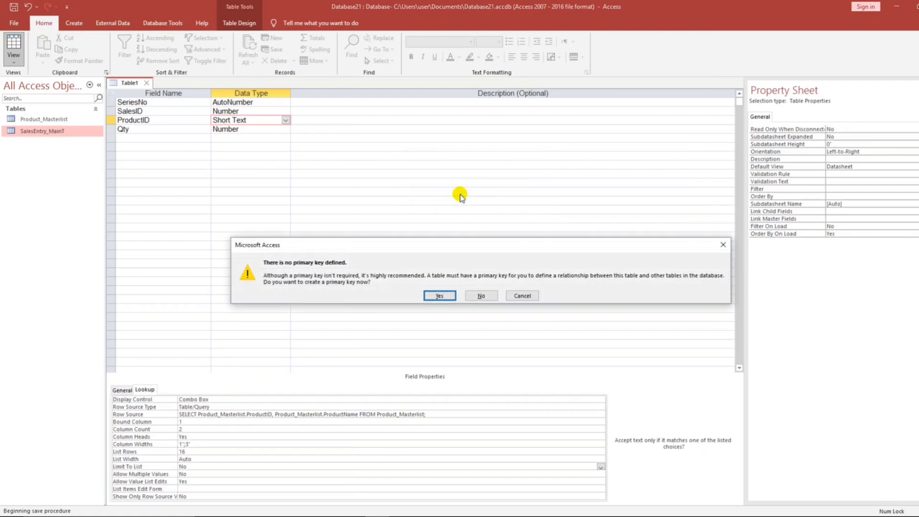
pyautogui.press('Return')
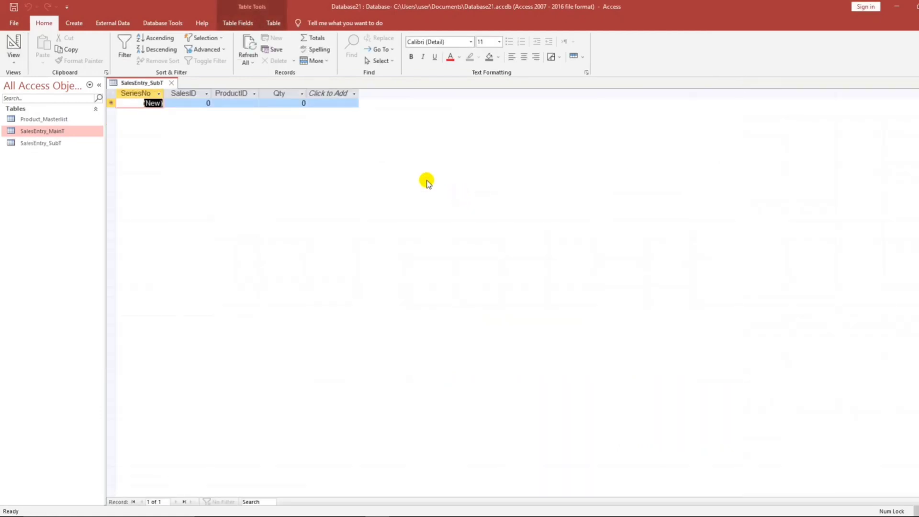
# Check the ProductID dropdown list in a new record, widening its column to see the product names, and return to Design view.
pyautogui.click(228, 103)
pyautogui.click(254, 104)
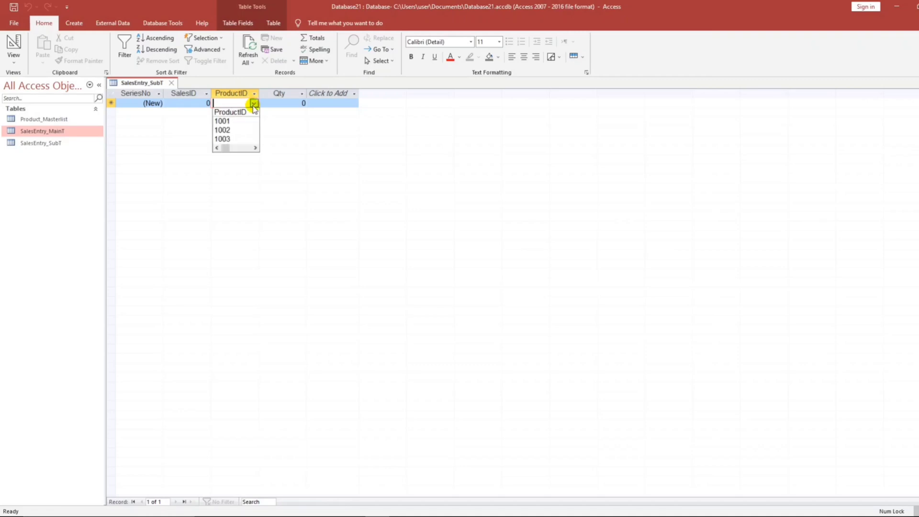
pyautogui.moveTo(239, 149)
pyautogui.mouseDown()
pyautogui.moveTo(257, 148)
pyautogui.moveTo(225, 148)
pyautogui.mouseUp()
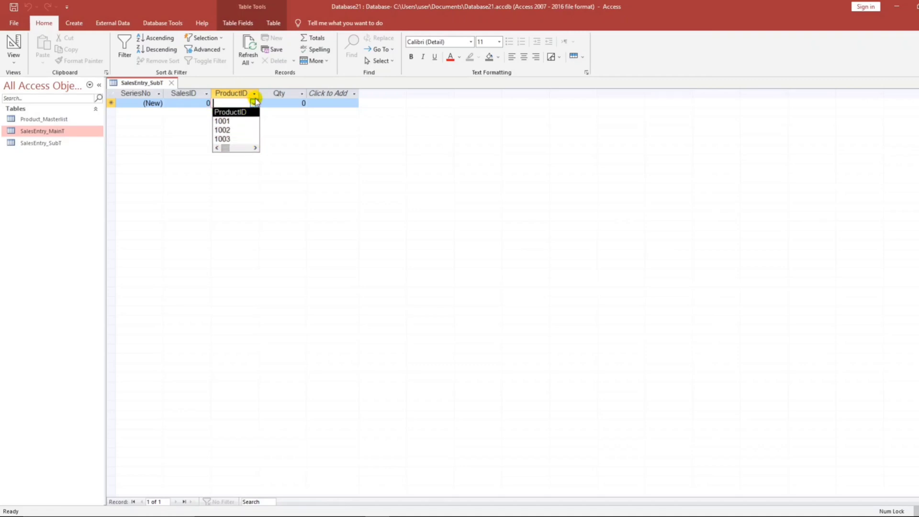
pyautogui.moveTo(259, 93); pyautogui.dragTo(285, 93)
pyautogui.click(280, 104)
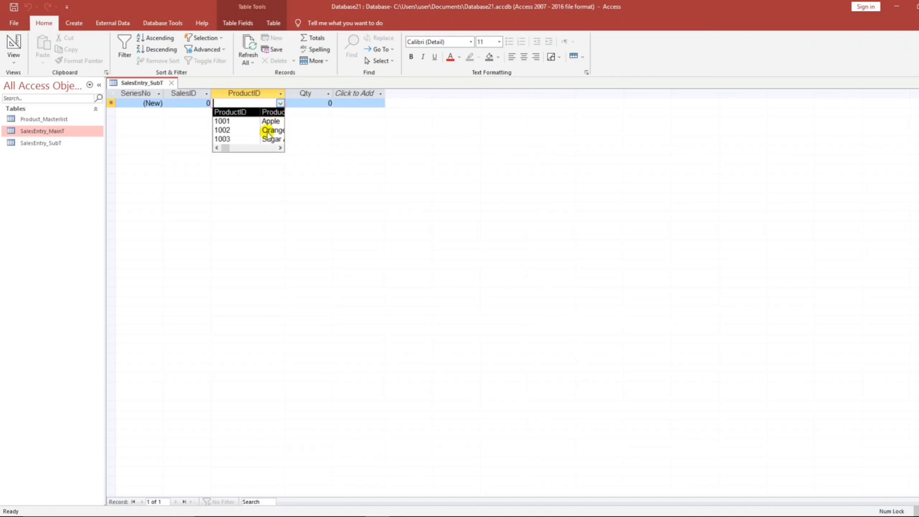
pyautogui.click(14, 43)
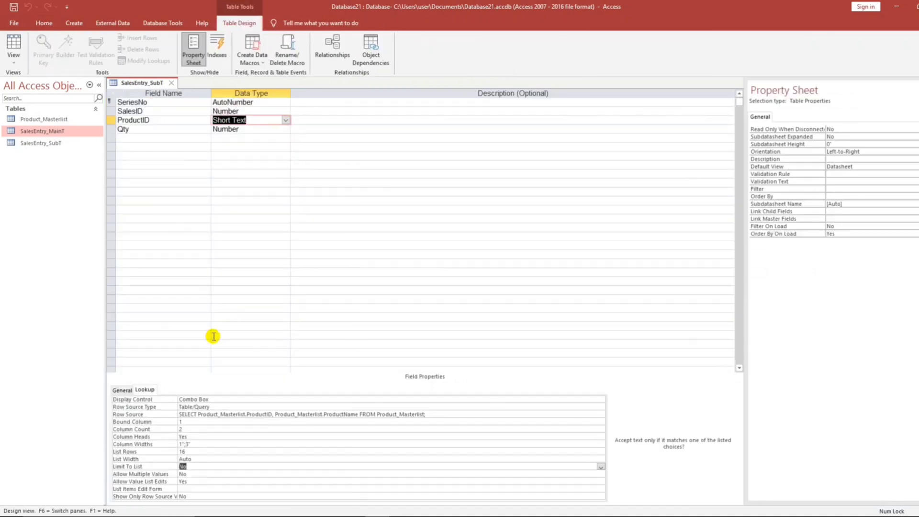
# Set the ProductID lookup's list width to 4", save the table and show it in Datasheet view.
pyautogui.click(181, 466)
pyautogui.click(189, 458)
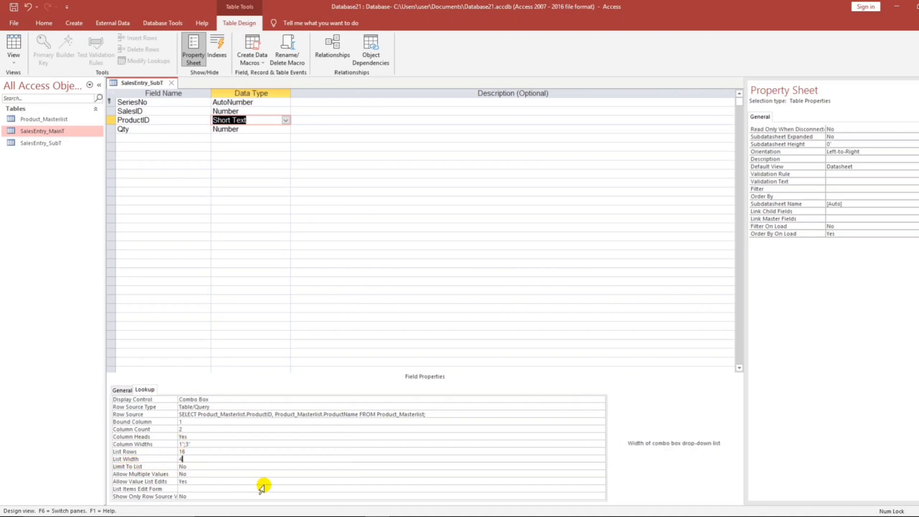
pyautogui.write('4')
pyautogui.click(232, 479)
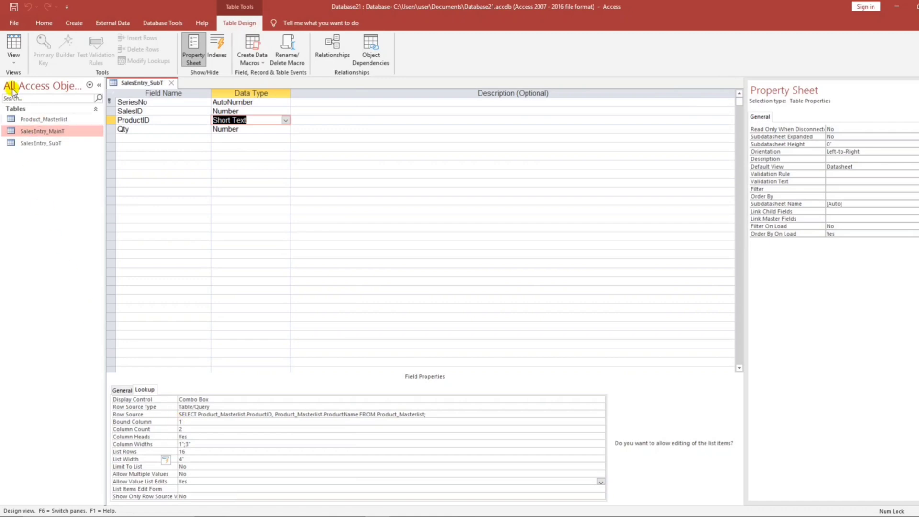
pyautogui.click(14, 48)
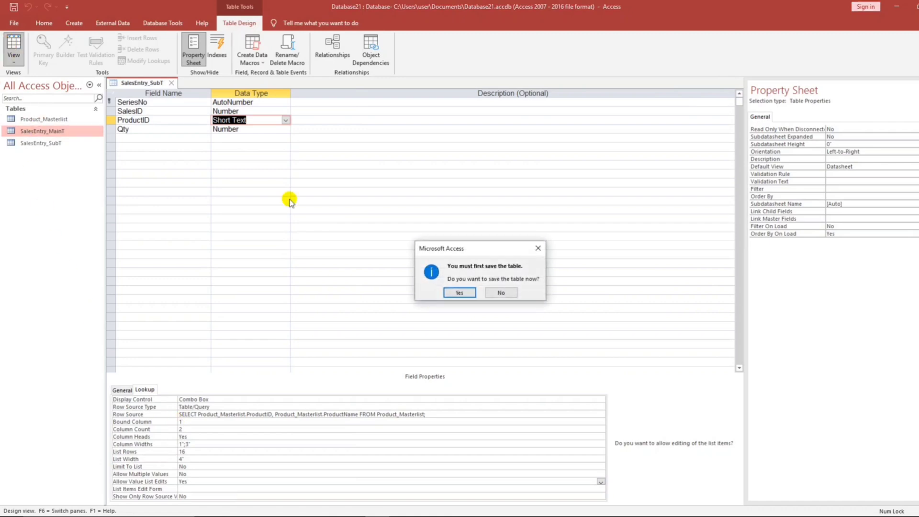
pyautogui.click(449, 293)
# Check how wide the ProductID dropdown list appears in a new record, and close the table.
pyautogui.click(264, 103)
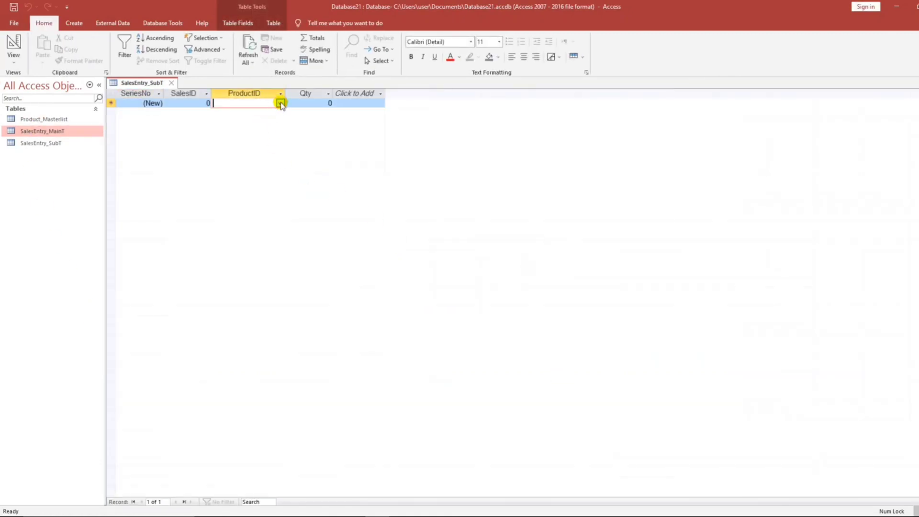
pyautogui.click(280, 103)
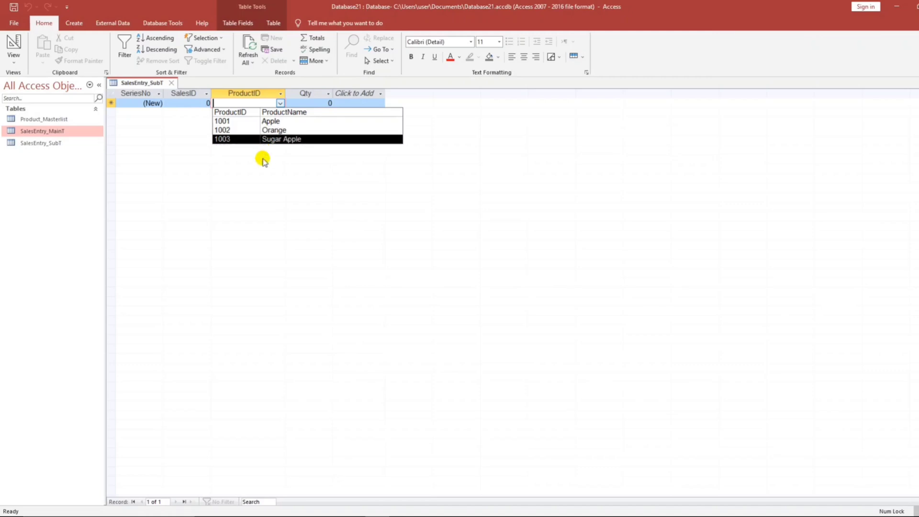
pyautogui.click(262, 203)
pyautogui.click(173, 84)
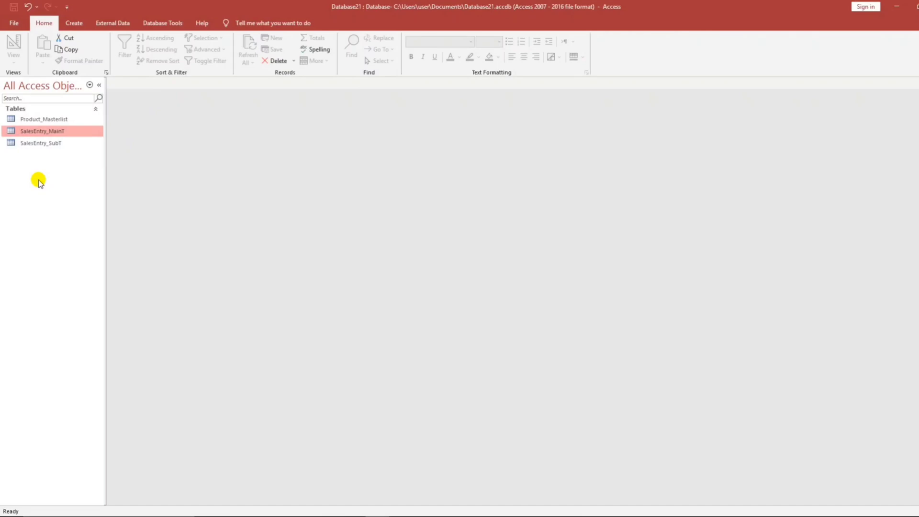
# Open the database relationships and arrange SalesEntry_MainT and SalesEntry_SubT side by side.
pyautogui.click(163, 26)
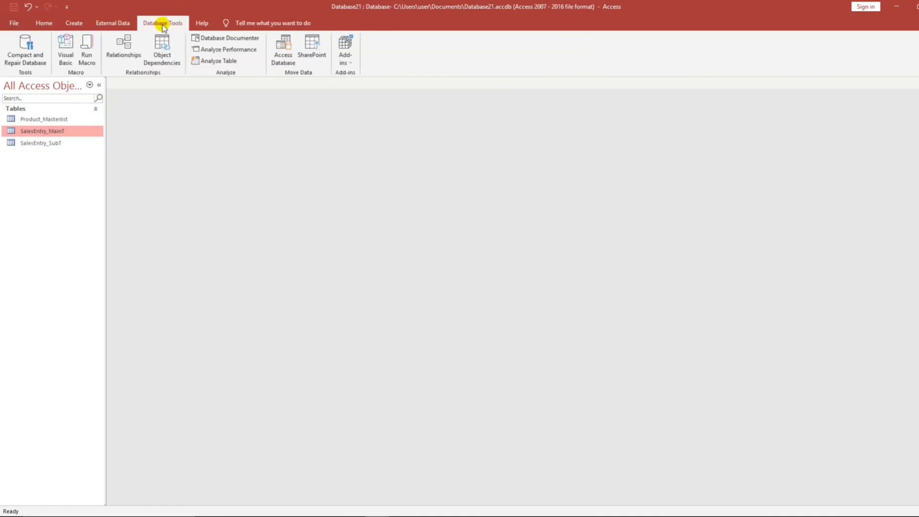
pyautogui.click(124, 44)
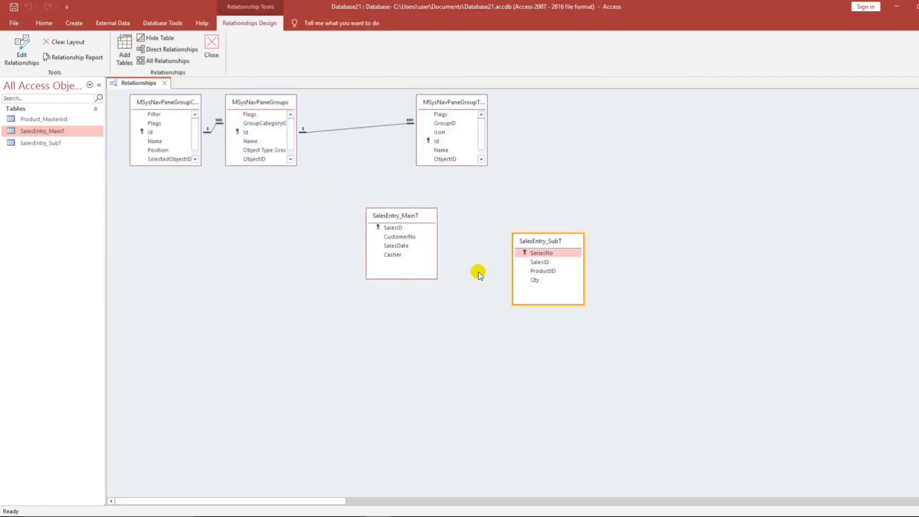
pyautogui.moveTo(404, 216); pyautogui.dragTo(339, 219)
pyautogui.click(527, 243)
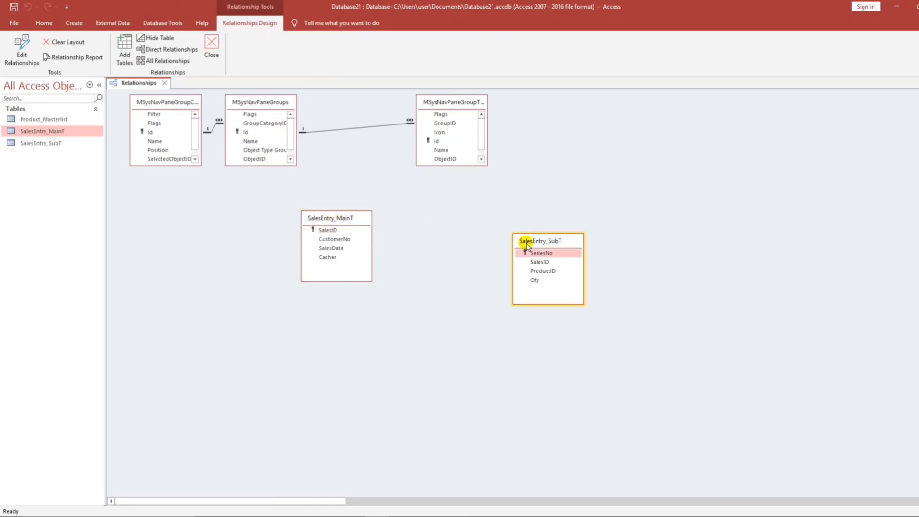
pyautogui.moveTo(526, 243); pyautogui.dragTo(440, 221)
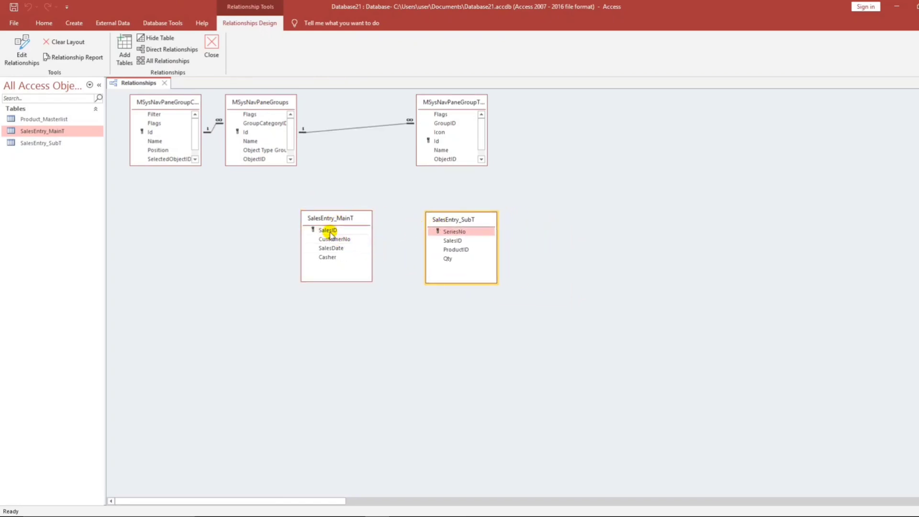
# Relate SalesID in SalesEntry_MainT to SalesID in SalesEntry_SubT, enforcing referential integrity with cascade delete of related records, and shift SalesEntry_SubT slightly.
pyautogui.moveTo(337, 233); pyautogui.dragTo(458, 243)
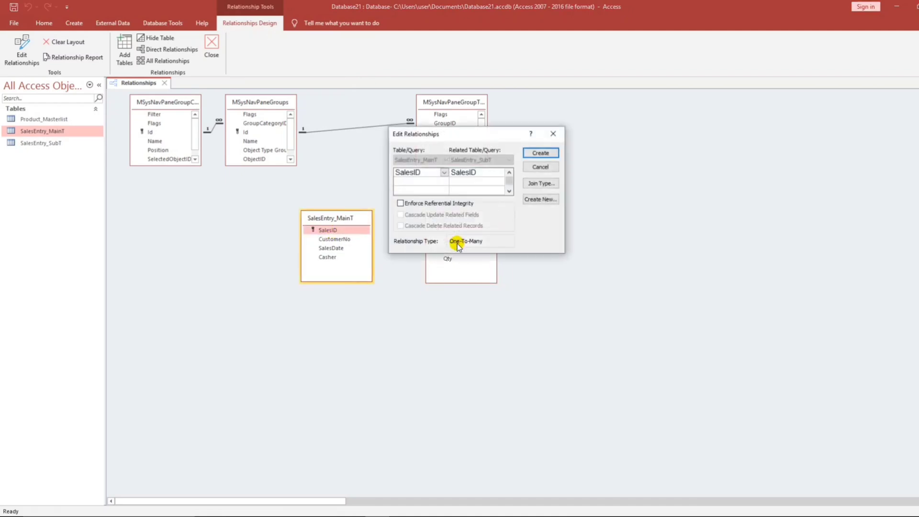
pyautogui.click(400, 203)
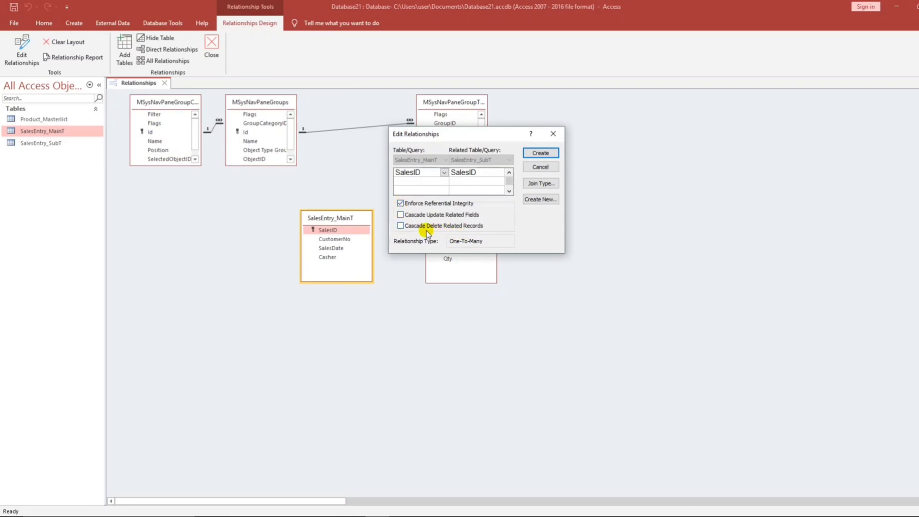
pyautogui.click(400, 225)
pyautogui.click(536, 153)
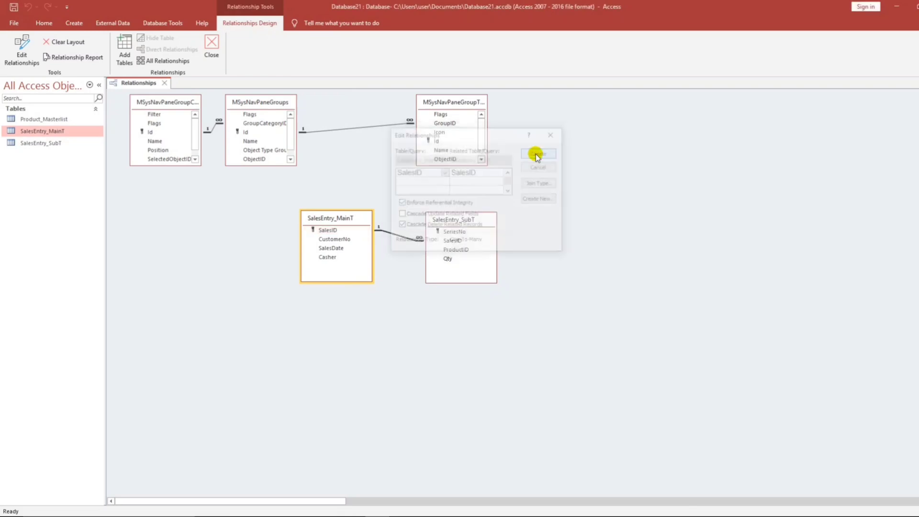
pyautogui.moveTo(449, 224)
pyautogui.mouseDown()
pyautogui.moveTo(458, 220)
pyautogui.moveTo(458, 233)
pyautogui.mouseUp()
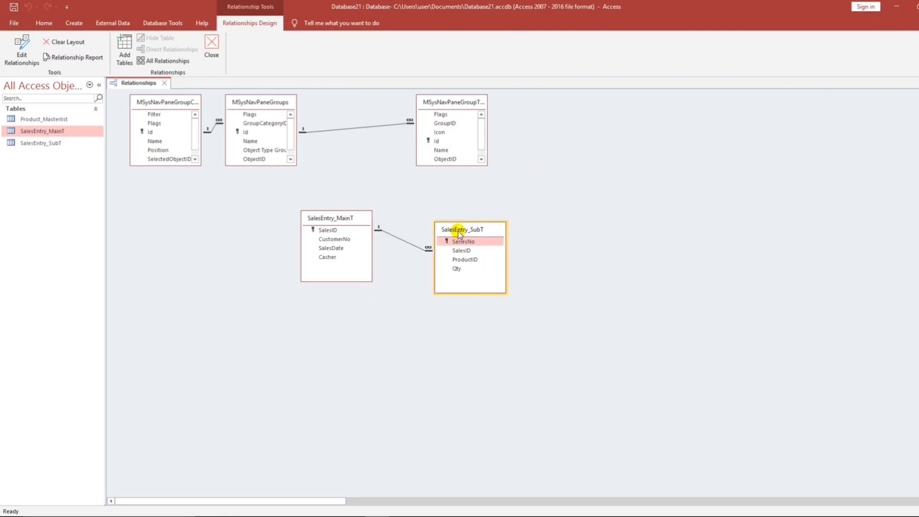
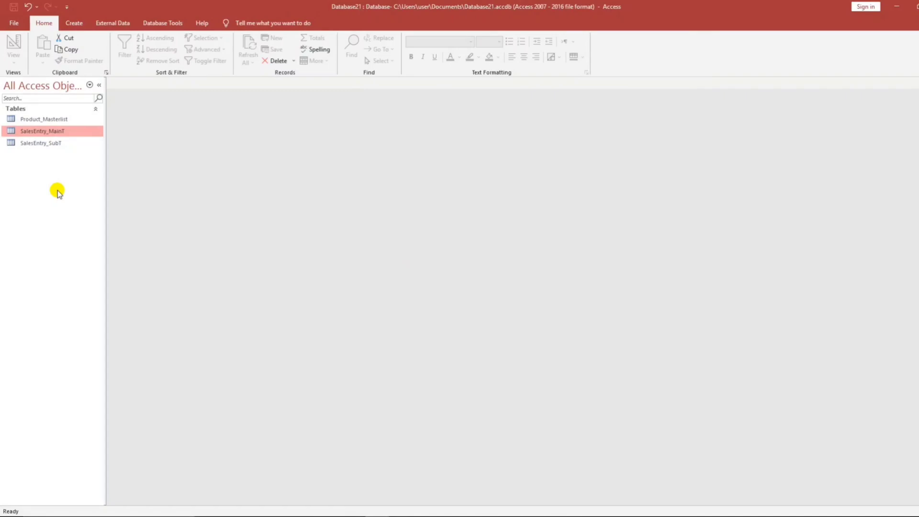
# View the SalesEntry_SubT table in Datasheet view and close it.
pyautogui.click(47, 145)
pyautogui.doubleClick(47, 146)
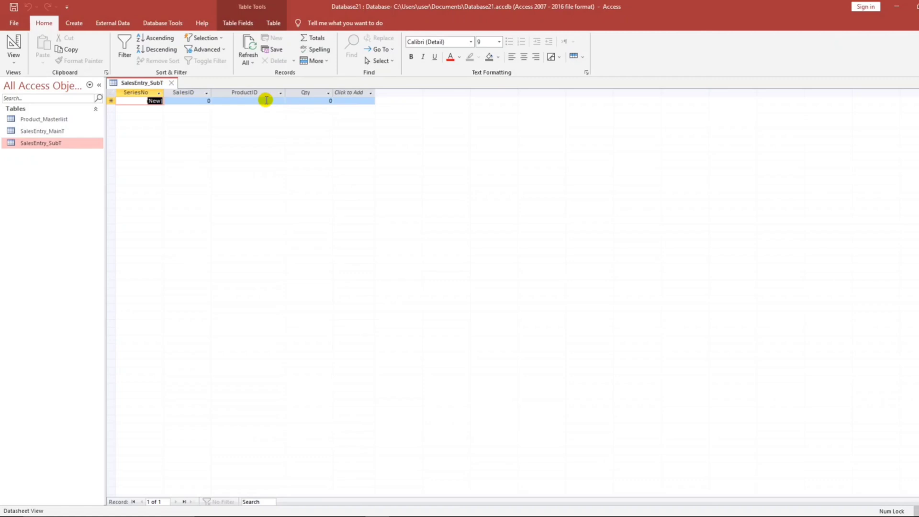
pyautogui.click(171, 83)
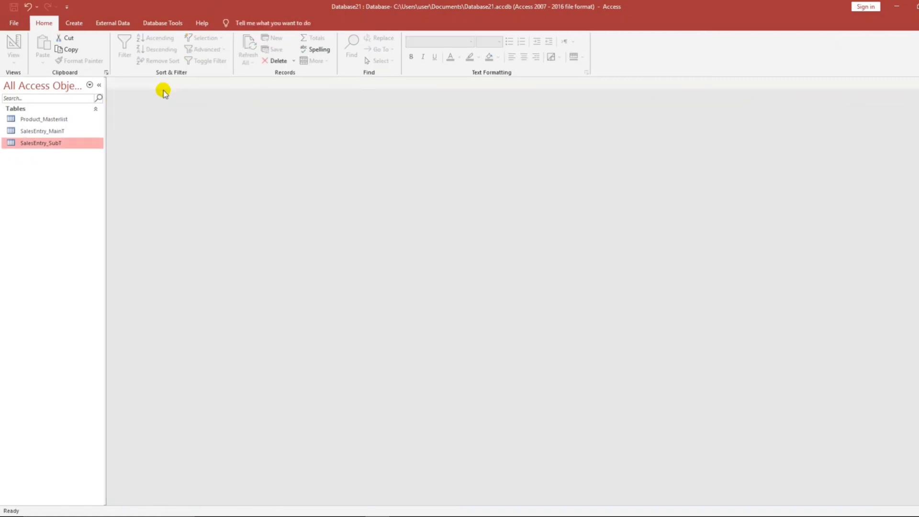
# Start a new query in Design view with Product_Masterlist and SalesEntry_SubT, placing SalesEntry_SubT to the left of Product_Masterlist.
pyautogui.click(70, 22)
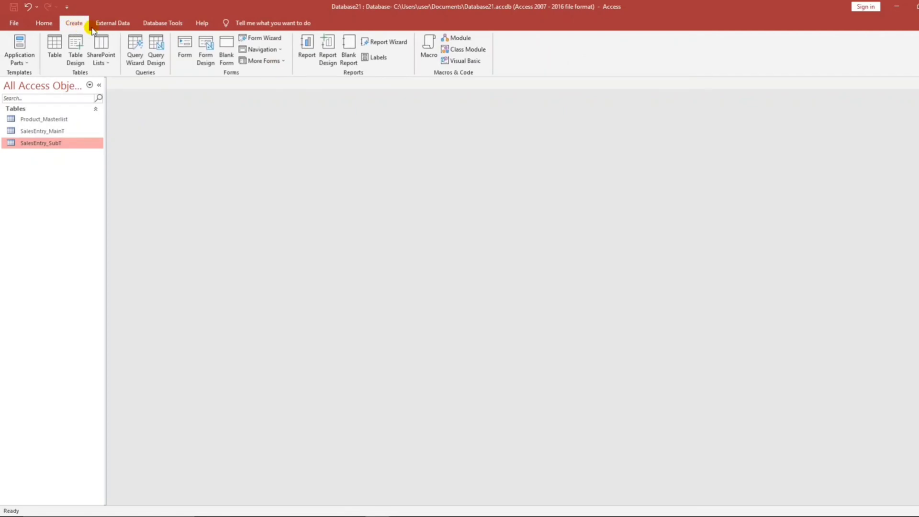
pyautogui.click(153, 45)
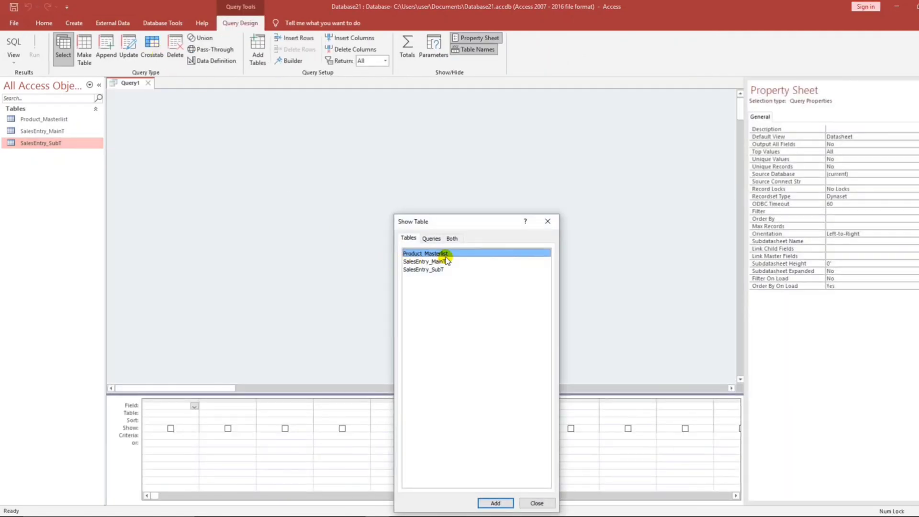
pyautogui.click(547, 221)
pyautogui.moveTo(56, 120); pyautogui.dragTo(169, 127)
pyautogui.moveTo(40, 142); pyautogui.dragTo(275, 162)
pyautogui.click(323, 273)
pyautogui.moveTo(201, 128); pyautogui.dragTo(392, 151)
pyautogui.moveTo(296, 172); pyautogui.dragTo(196, 147)
# Add the SalesID, ProductID and Qty fields of SalesEntry_SubT to the query.
pyautogui.click(180, 169)
pyautogui.click(181, 178)
pyautogui.click(191, 179)
pyautogui.moveTo(189, 184); pyautogui.dragTo(157, 407)
pyautogui.keyDown('shift'); pyautogui.click(175, 198); pyautogui.keyUp('shift')
pyautogui.click(262, 449)
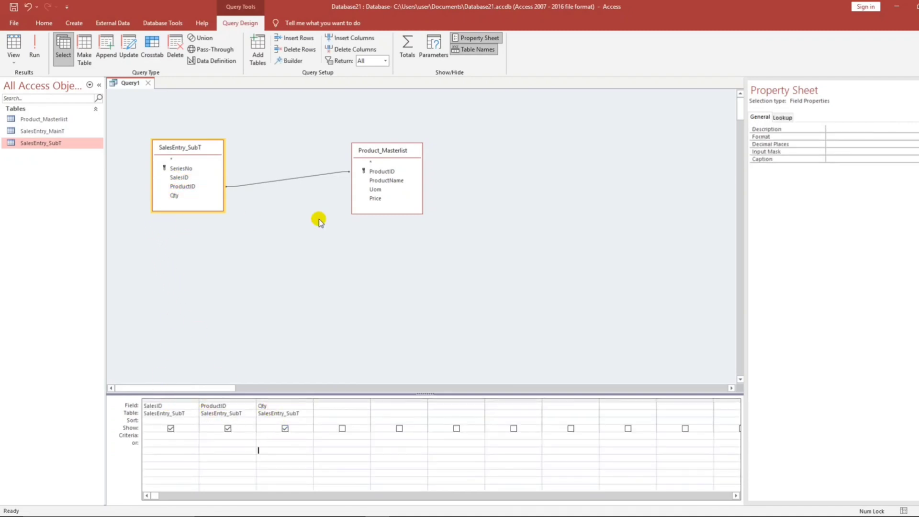
# Insert Product_Masterlist's ProductName before Qty, append Uom and Price after it, and check the query's datasheet.
pyautogui.click(392, 183)
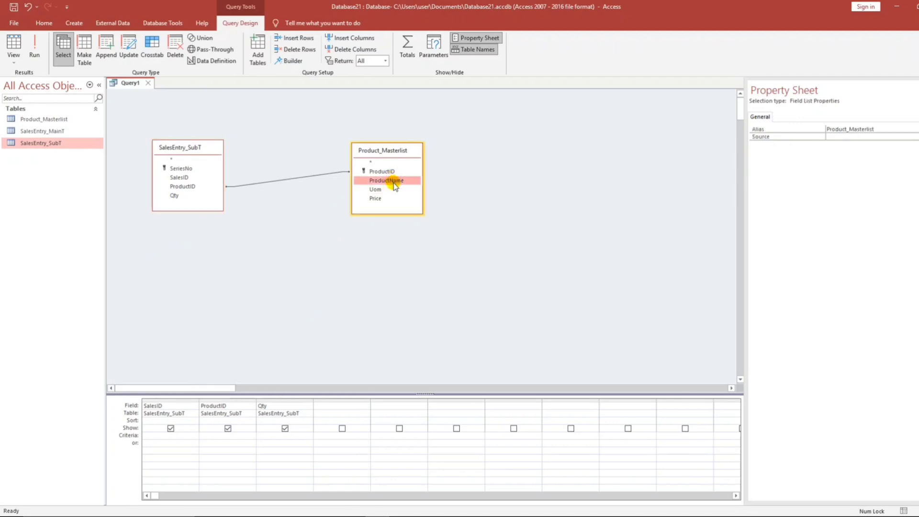
pyautogui.moveTo(397, 181); pyautogui.dragTo(257, 405)
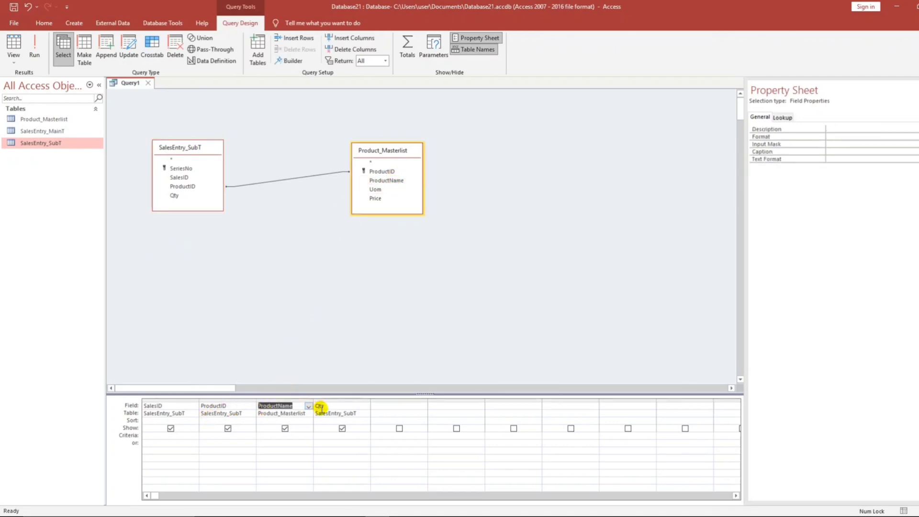
pyautogui.click(375, 189)
pyautogui.keyDown('shift'); pyautogui.click(376, 198); pyautogui.keyUp('shift')
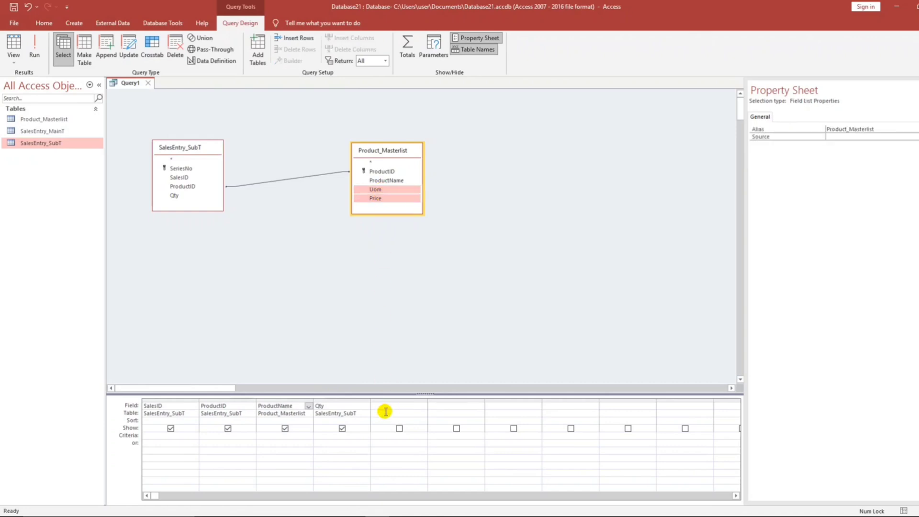
pyautogui.moveTo(391, 409); pyautogui.dragTo(392, 409)
pyautogui.click(15, 44)
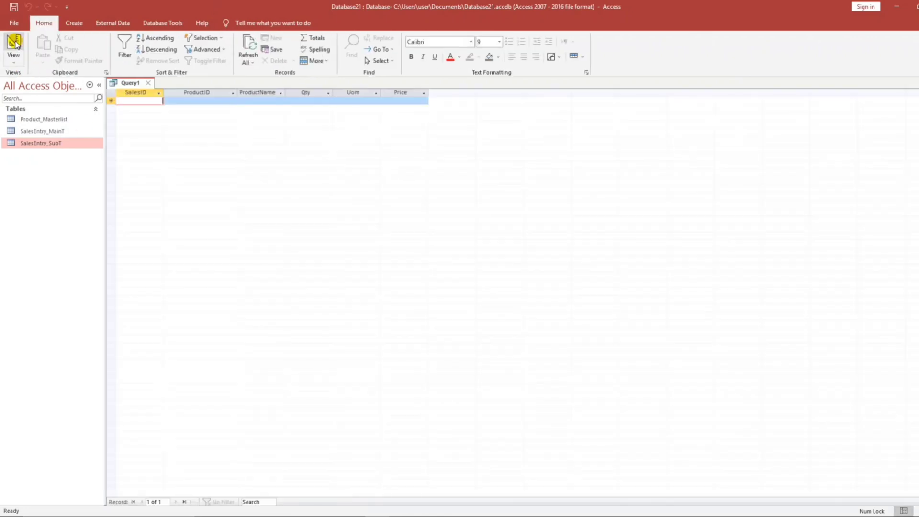
pyautogui.click(15, 45)
# Add a calculated field Amount:Price*qty in the empty query column after Price.
pyautogui.click(512, 405)
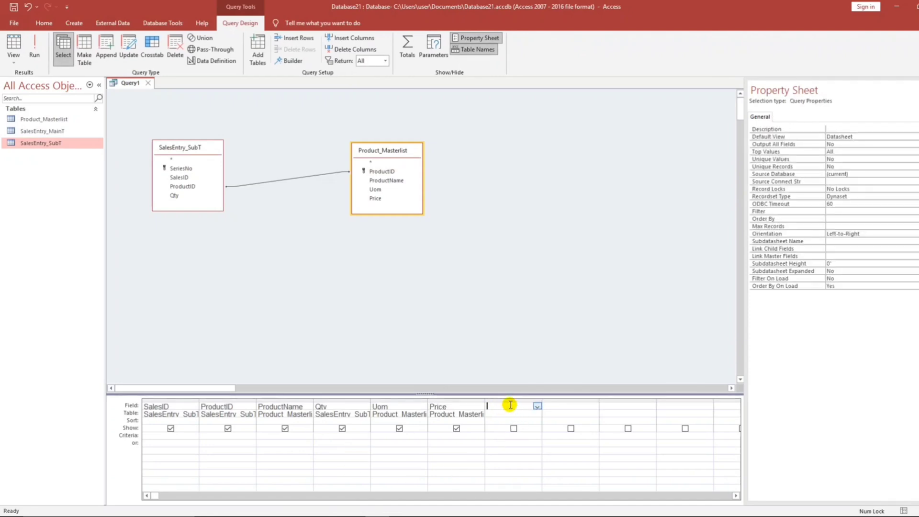
pyautogui.rightClick(510, 405)
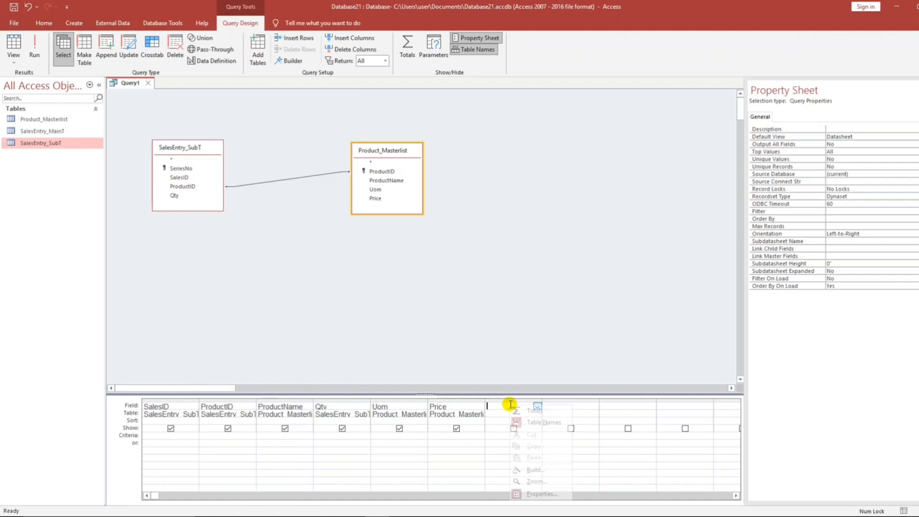
pyautogui.click(535, 481)
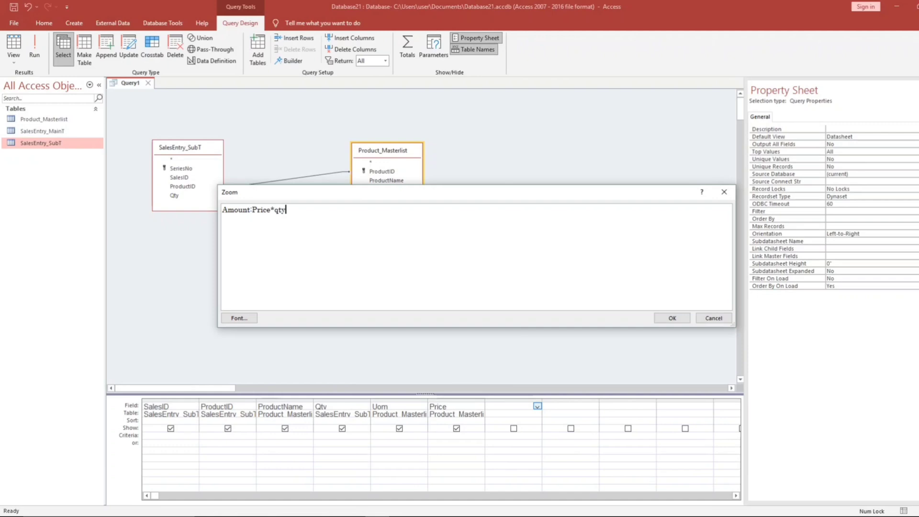
pyautogui.click(672, 318)
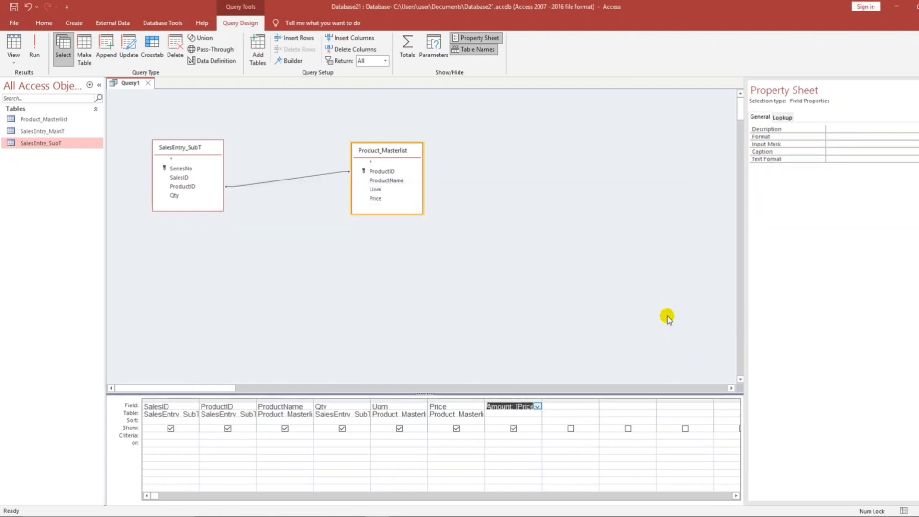
pyautogui.click(607, 304)
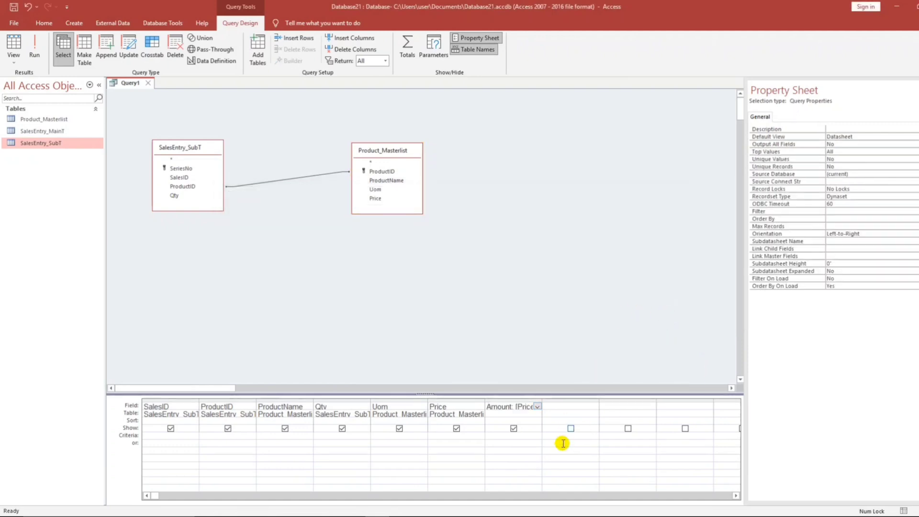
# Close the query and save it as SalesEntry_SubExtended.
pyautogui.click(148, 83)
pyautogui.click(432, 289)
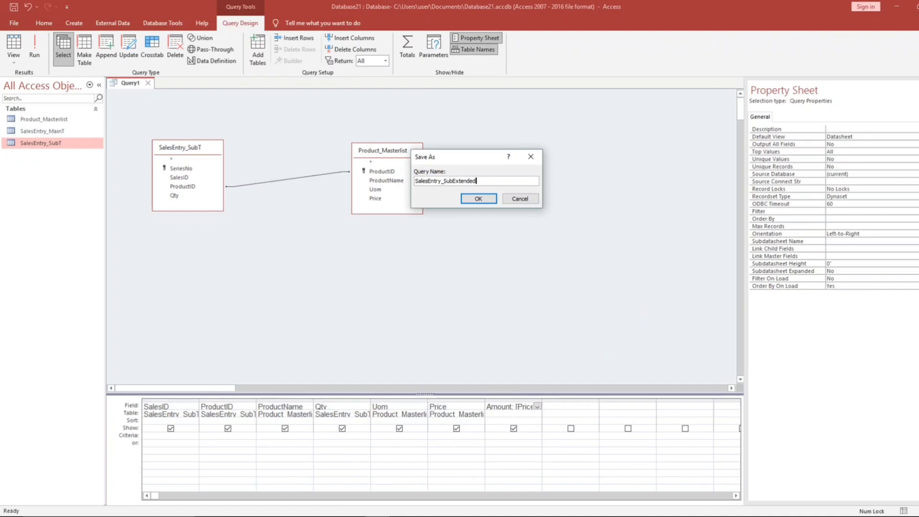
pyautogui.press('Return')
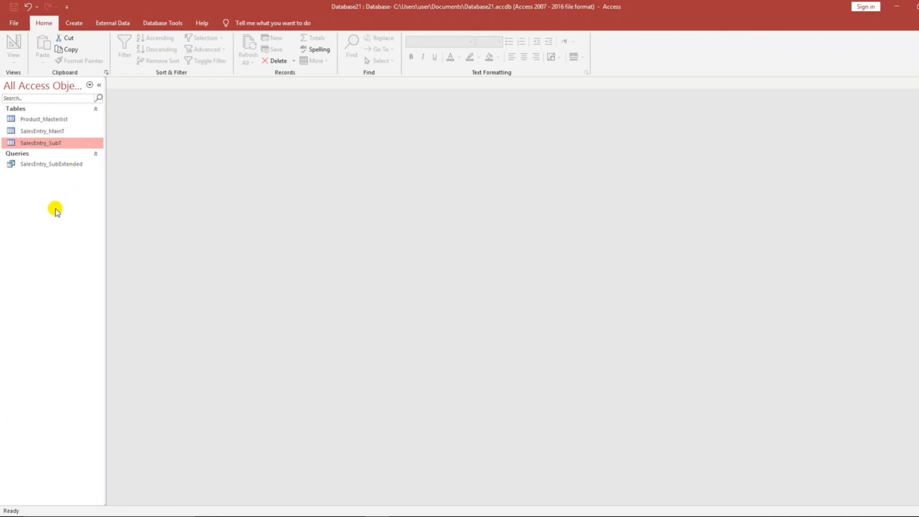
# Create a form based on SalesEntry_MainT and select its embedded subform datasheet.
pyautogui.click(62, 135)
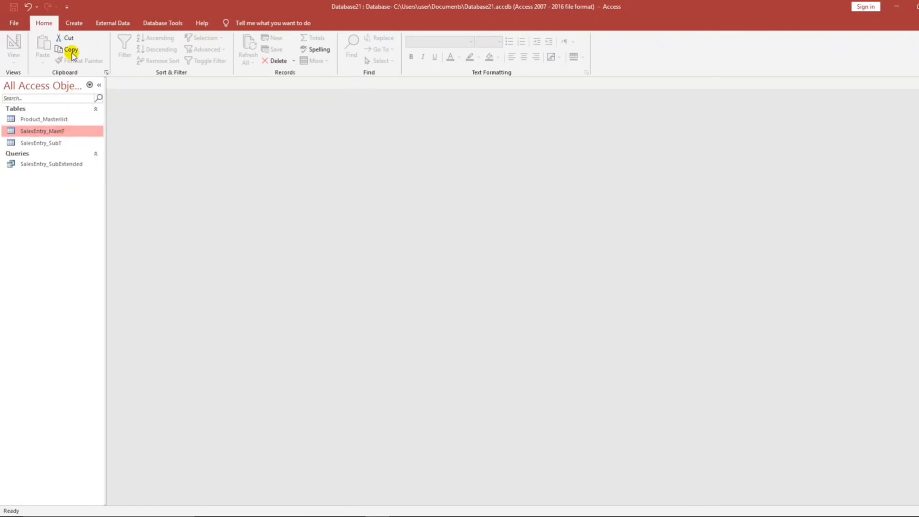
pyautogui.click(74, 23)
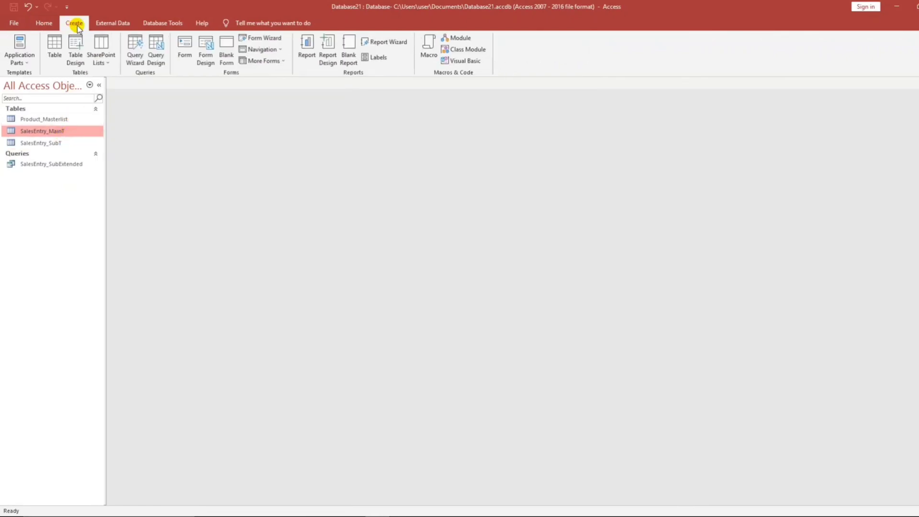
pyautogui.click(185, 46)
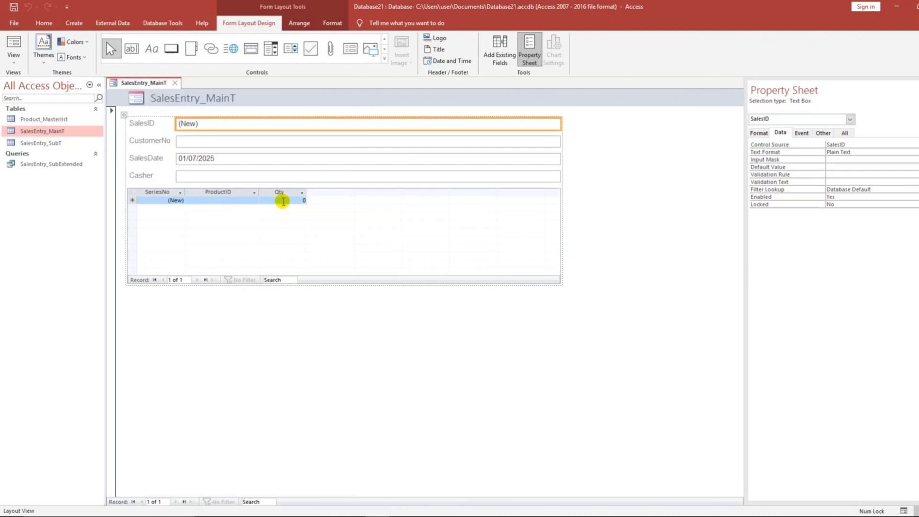
pyautogui.click(134, 193)
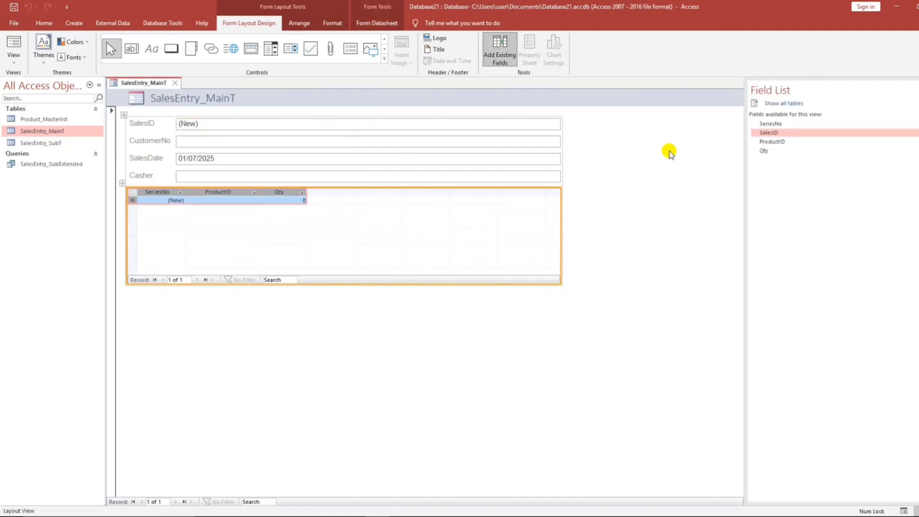
# Switch the form to Design View and set the subform's Source Object to Query.SalesEntry_SubExtended.
pyautogui.rightClick(624, 193)
pyautogui.click(647, 223)
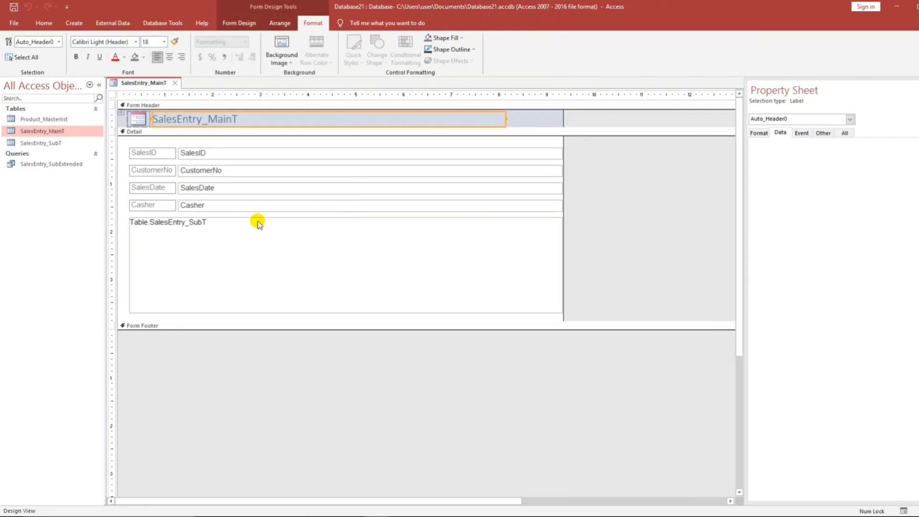
pyautogui.click(335, 221)
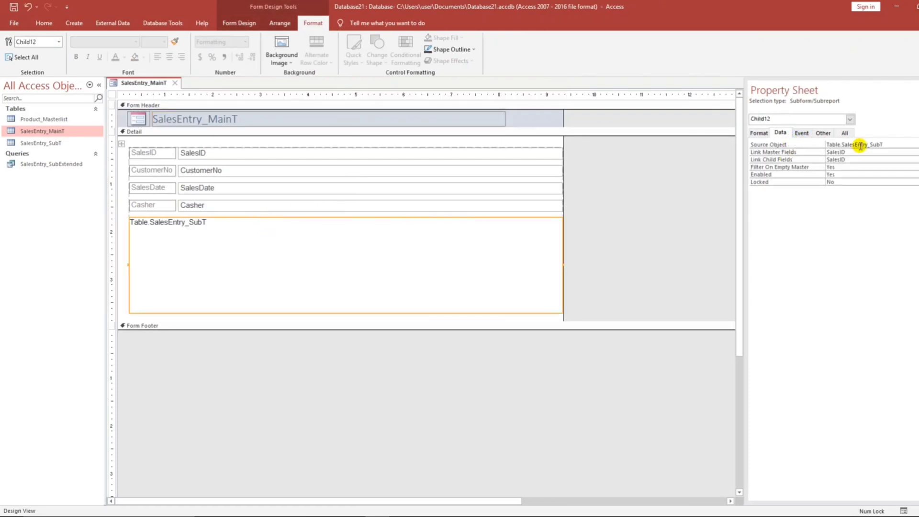
pyautogui.click(914, 144)
pyautogui.click(907, 175)
# Save the form as SalesEntry_MainF.
pyautogui.click(13, 7)
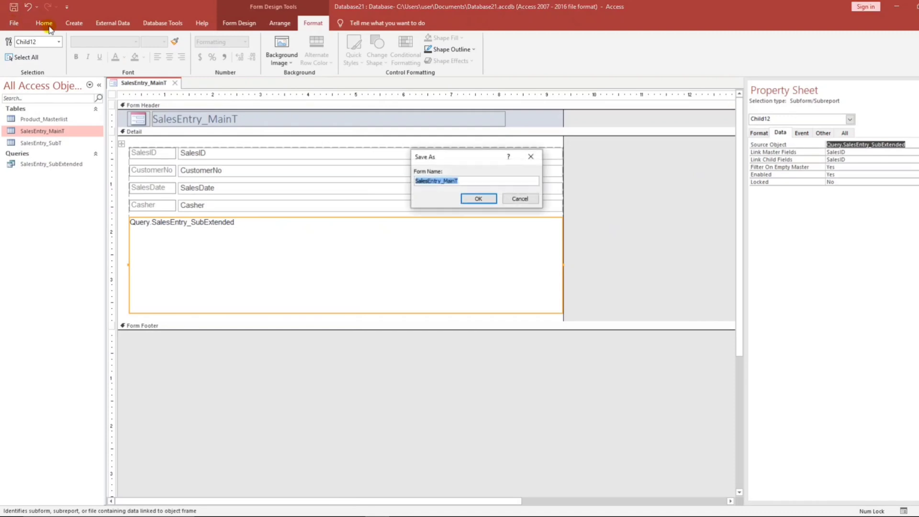
pyautogui.click(456, 180)
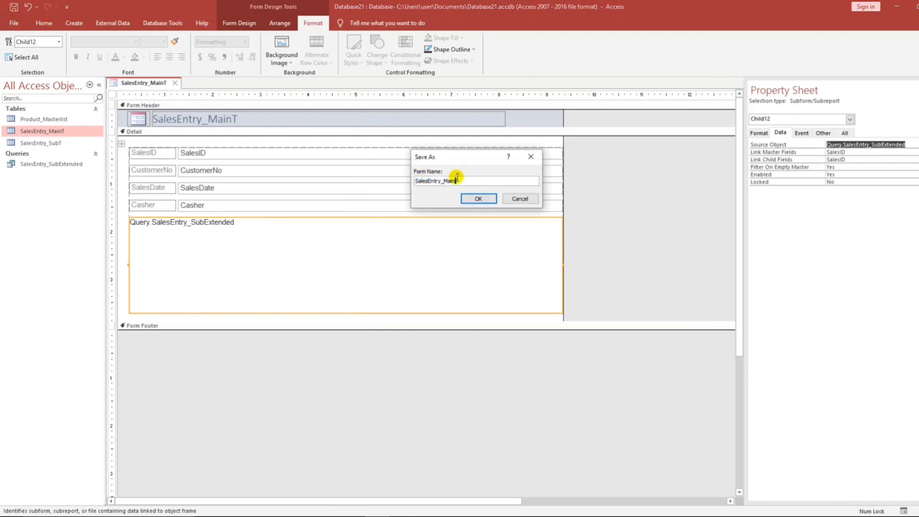
pyautogui.moveTo(454, 180); pyautogui.dragTo(464, 181)
pyautogui.press('Return')
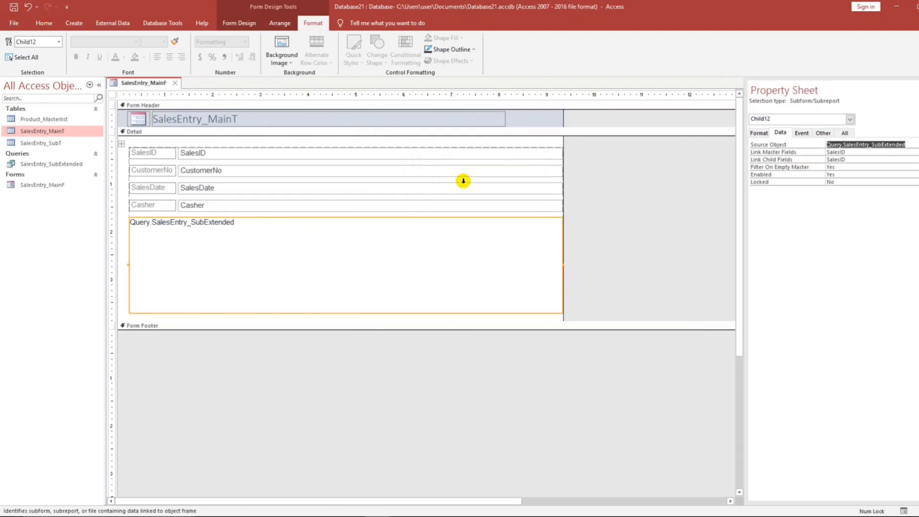
# Switch to Form View and fill in the first sale's customer number and cashier name, keeping the default SalesDate.
pyautogui.click(48, 27)
pyautogui.click(13, 46)
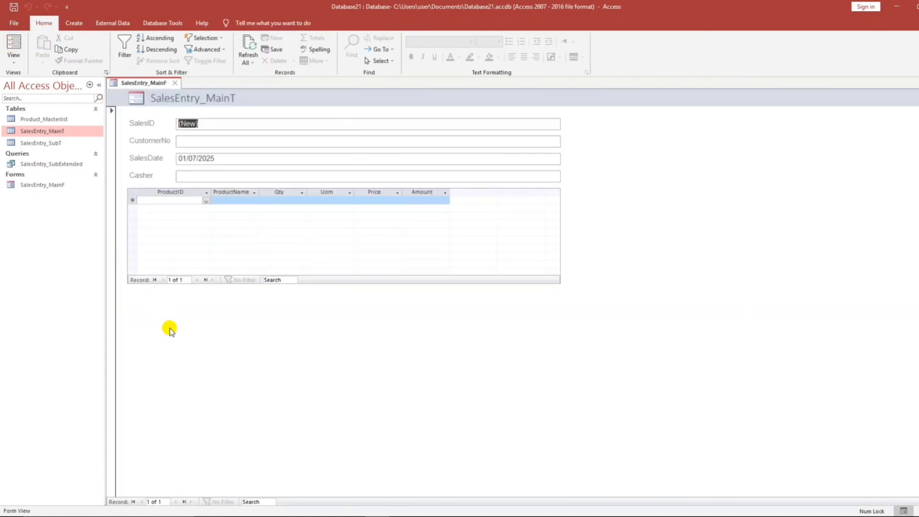
pyautogui.click(187, 143)
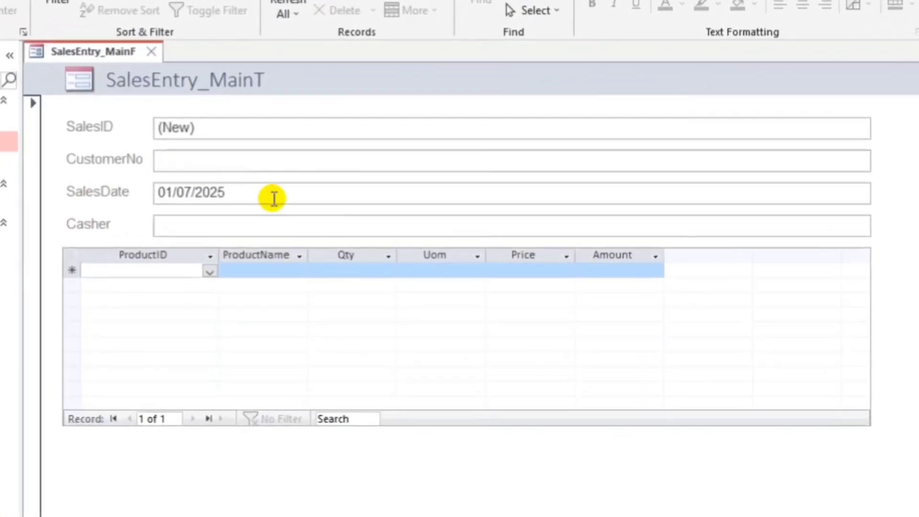
pyautogui.write('1')
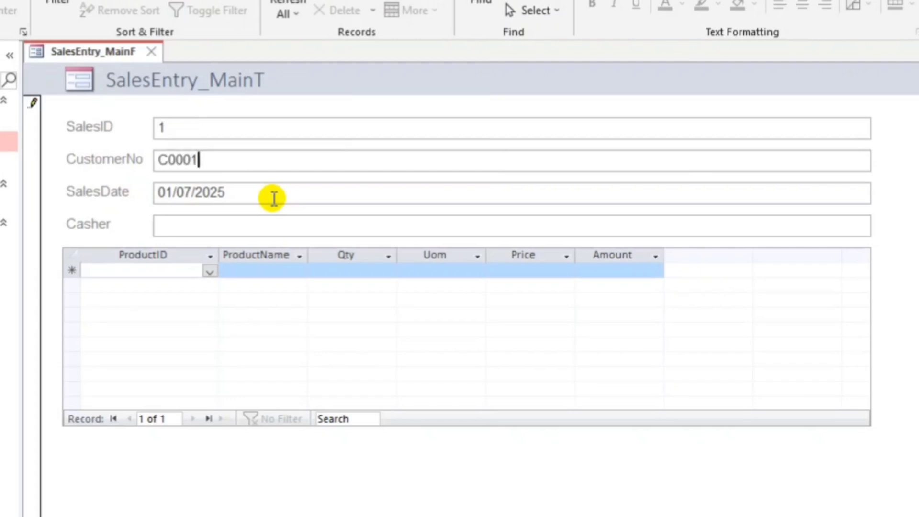
pyautogui.press('Tab')
pyautogui.press('Tab')
# Add product 1001 (Apple) as the first subform line with a Qty of 5.
pyautogui.click(211, 272)
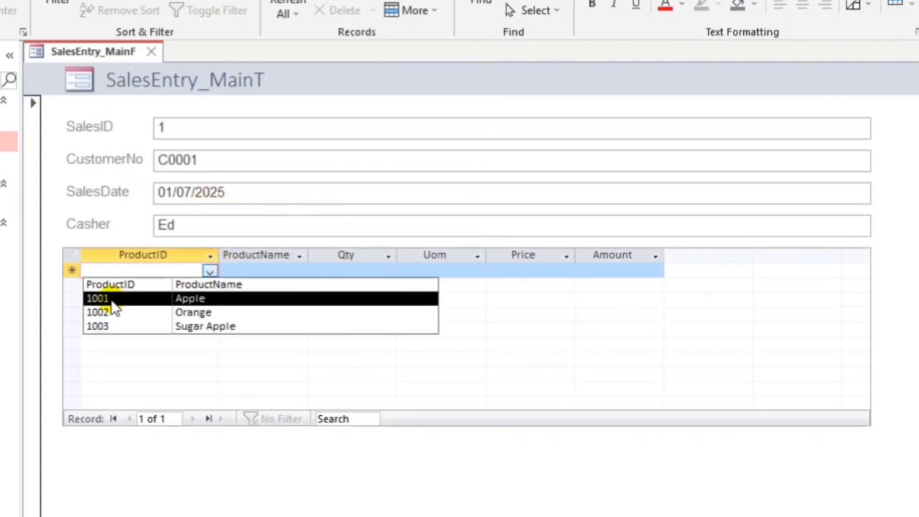
pyautogui.click(112, 300)
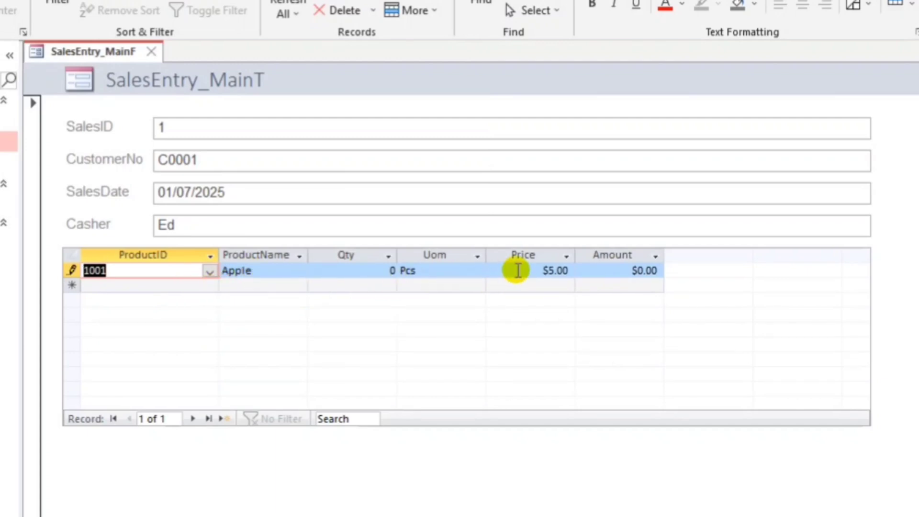
pyautogui.click(389, 270)
pyautogui.write('5')
pyautogui.press('Down')
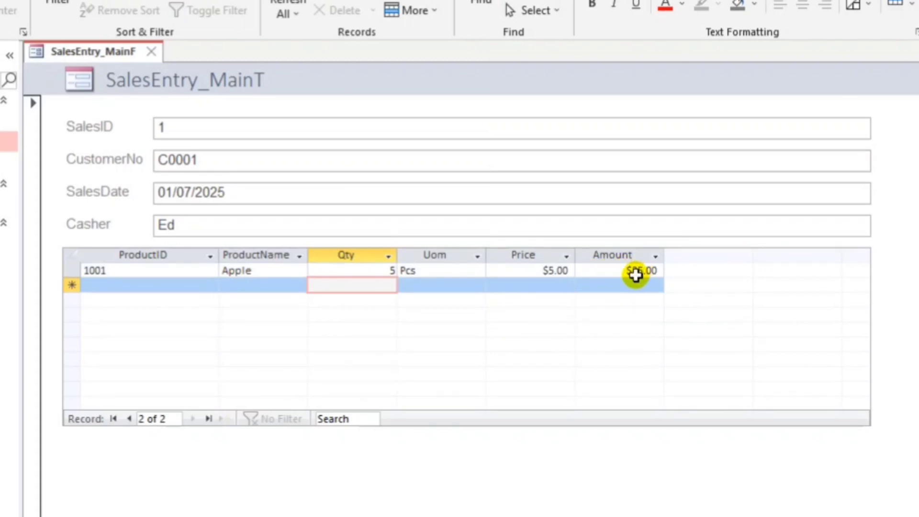
# Add product 1002 (Orange) on the second subform line with a Qty of 3.
pyautogui.click(125, 286)
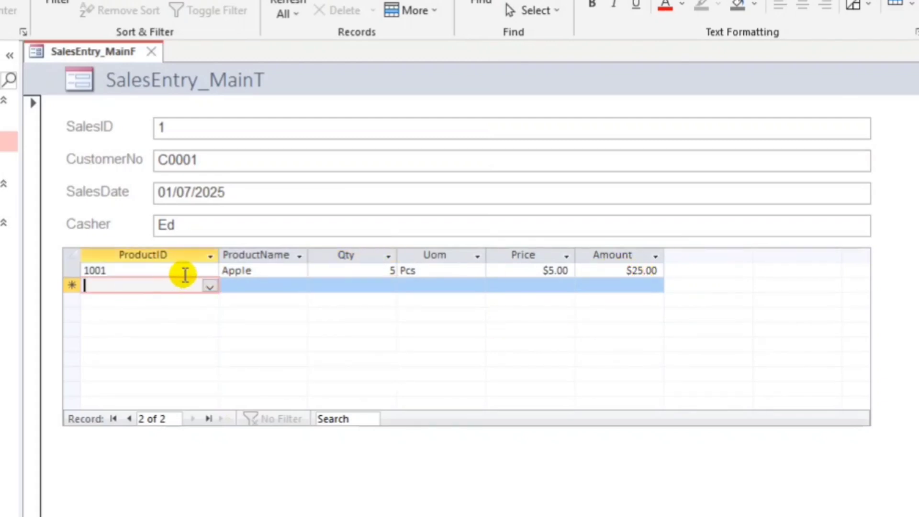
pyautogui.click(209, 285)
pyautogui.click(136, 327)
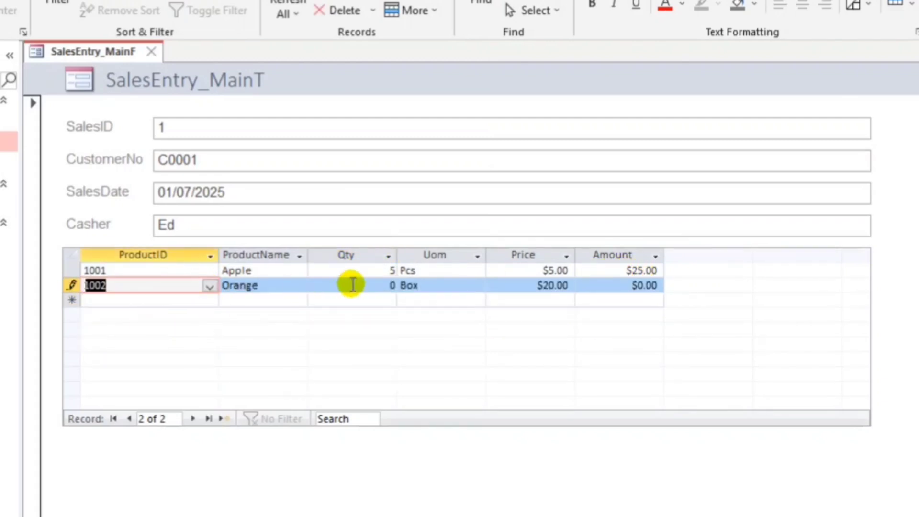
pyautogui.click(394, 287)
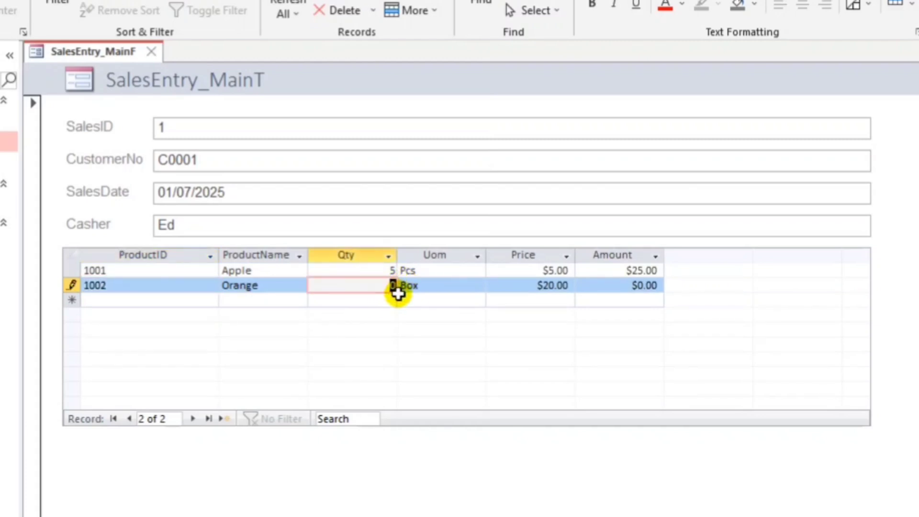
pyautogui.write('3')
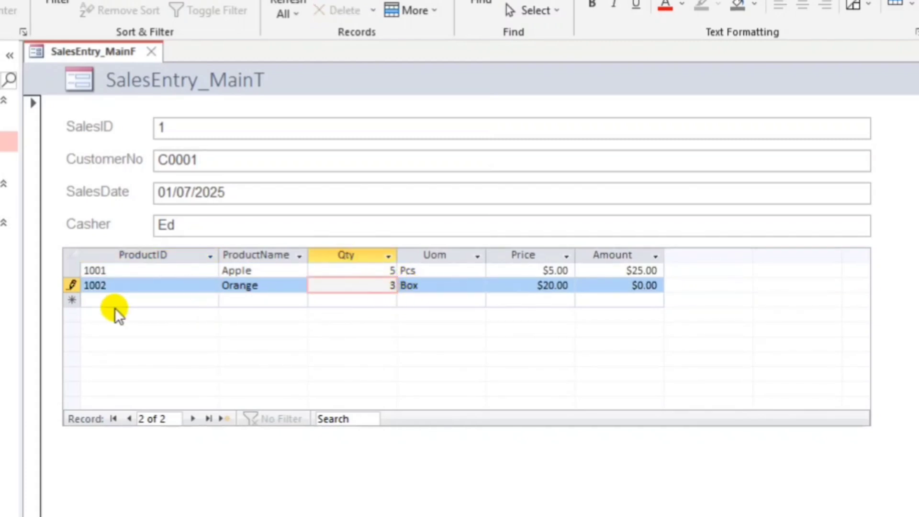
# Add product 1003 (Sugar Apple) on the third subform line with a Qty of 5 and commit the line.
pyautogui.click(127, 299)
pyautogui.click(210, 300)
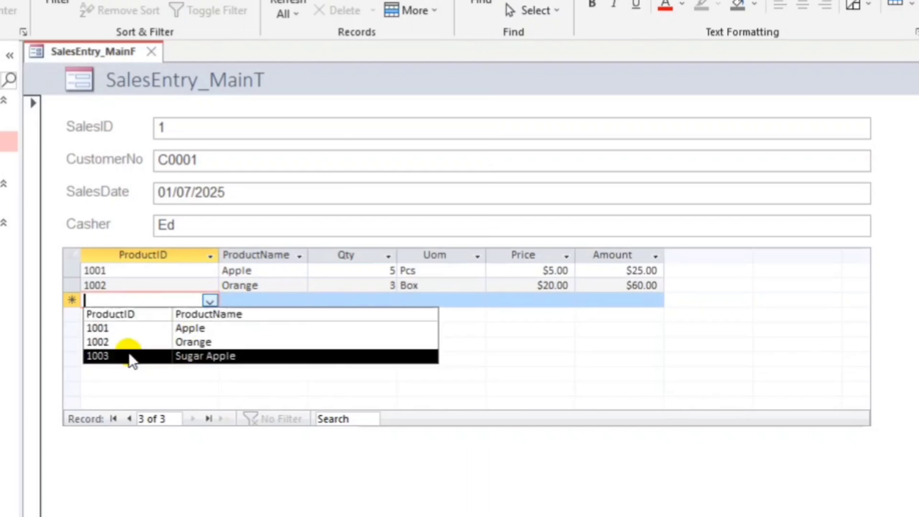
pyautogui.click(130, 357)
pyautogui.click(388, 299)
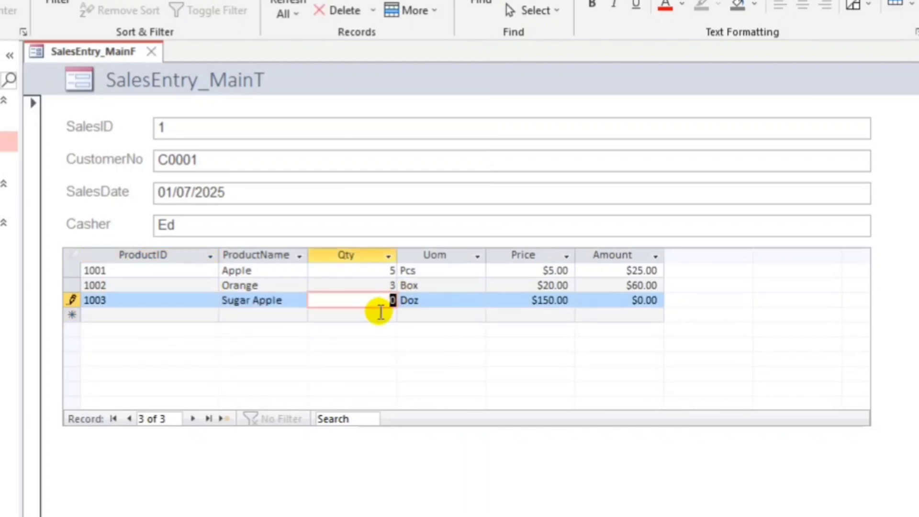
pyautogui.write('5')
pyautogui.click(380, 312)
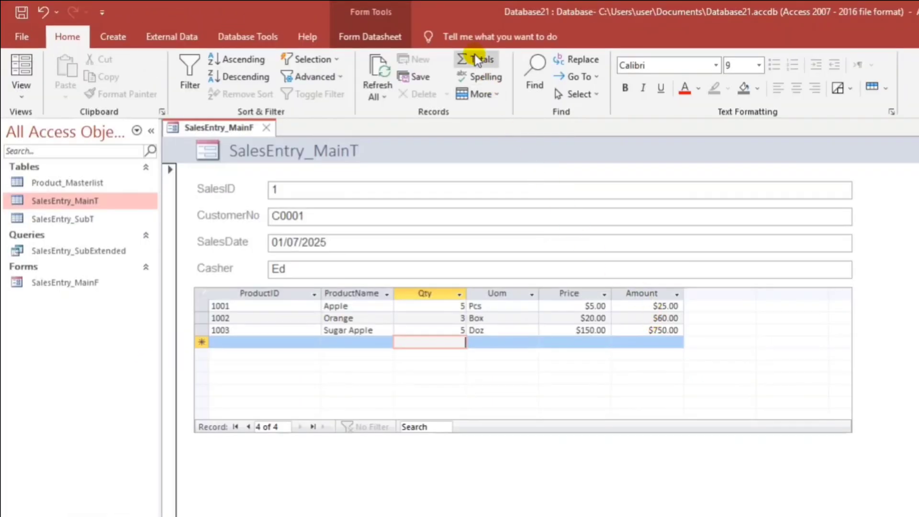
# Turn on the subform's Totals row and set it to Sum for both the Qty and Amount columns.
pyautogui.click(476, 60)
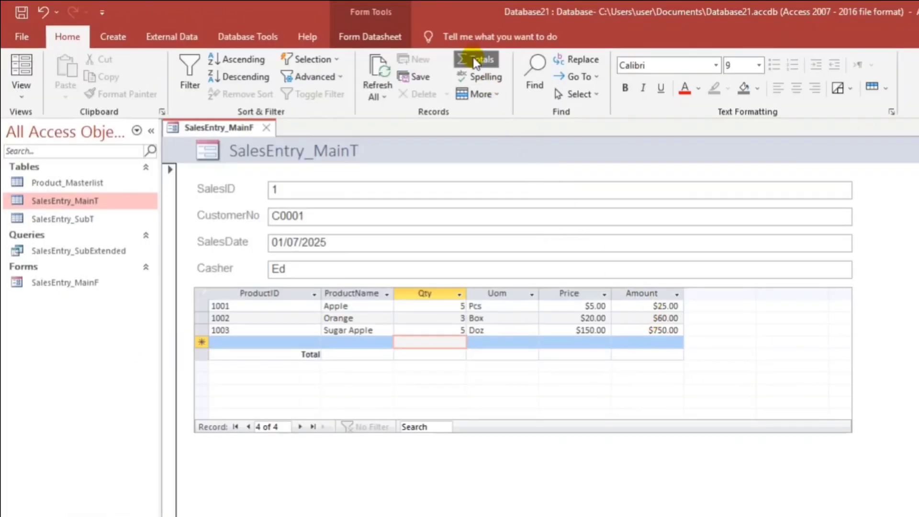
pyautogui.click(428, 353)
pyautogui.click(401, 355)
pyautogui.click(406, 373)
pyautogui.click(640, 355)
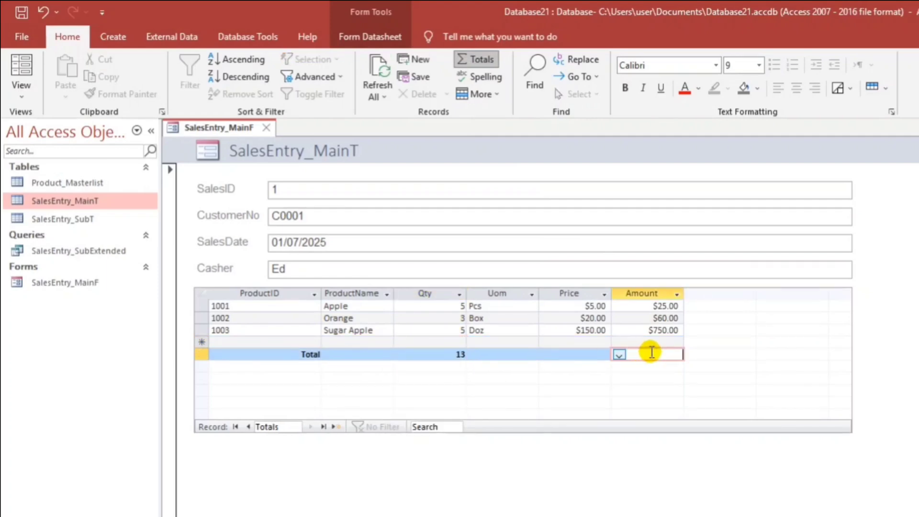
pyautogui.click(619, 354)
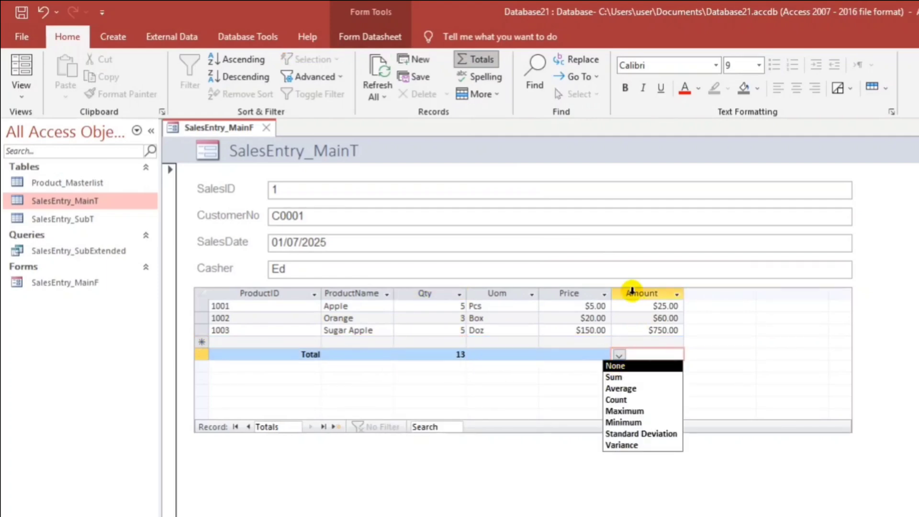
pyautogui.click(615, 377)
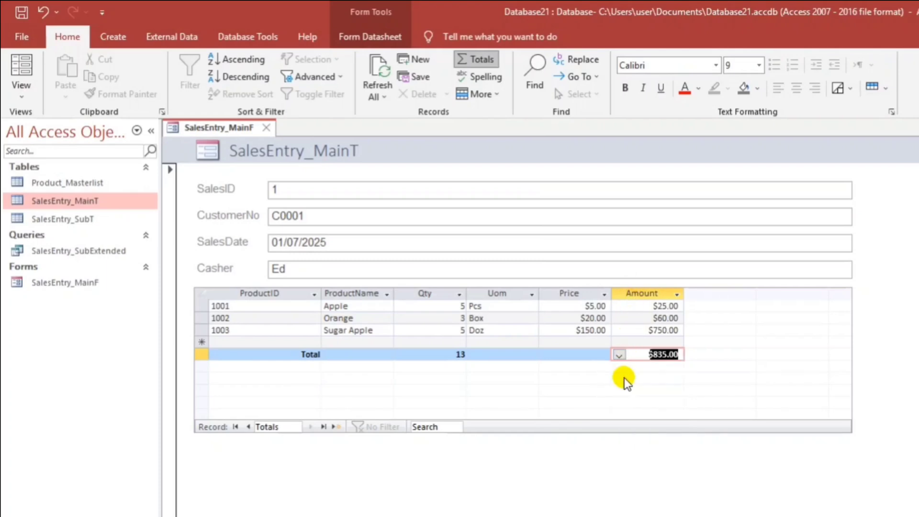
pyautogui.click(576, 354)
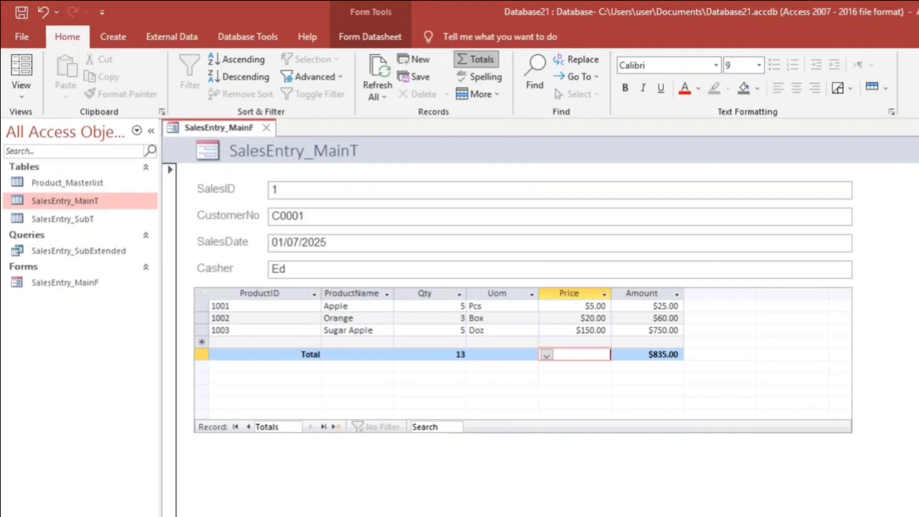
# Start a new sales record and enter its customer number and cashier name, keeping the default SalesDate.
pyautogui.hotkey('ctrl', '+')
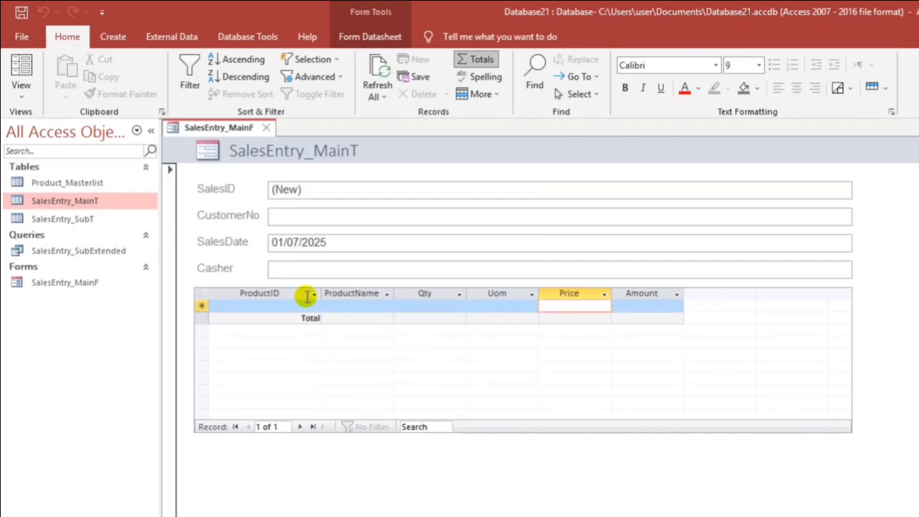
pyautogui.click(302, 220)
pyautogui.write('C')
pyautogui.write('2')
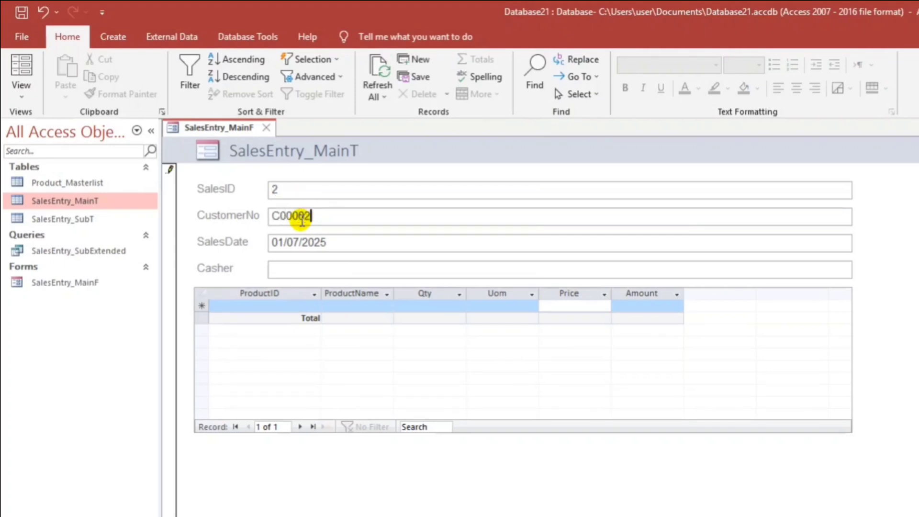
pyautogui.press('Tab')
pyautogui.press('Tab')
pyautogui.write('Edcelle')
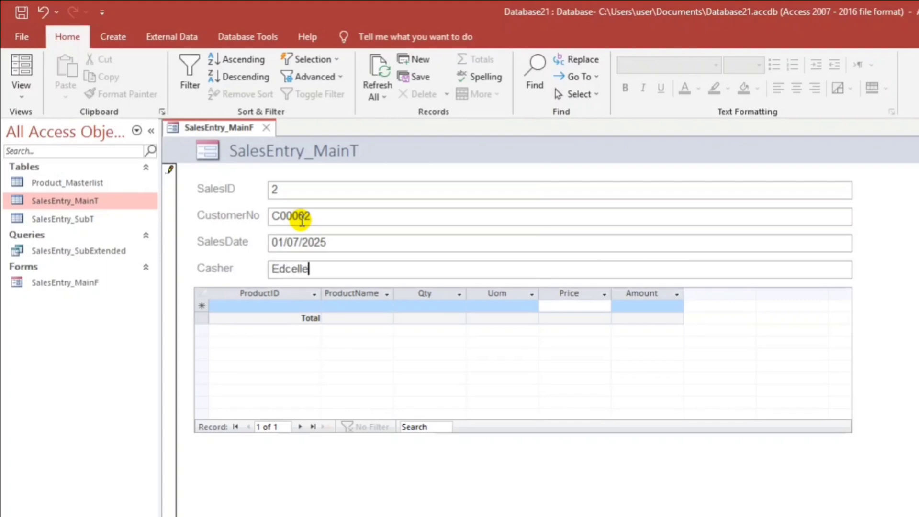
pyautogui.press('Tab')
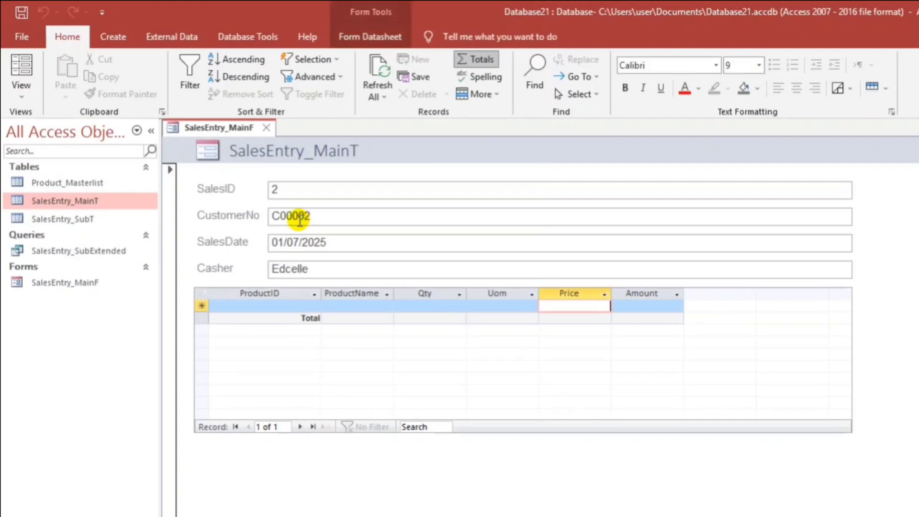
# Add product 1002 (Orange) to the second sale with a Qty of 5.
pyautogui.click(314, 307)
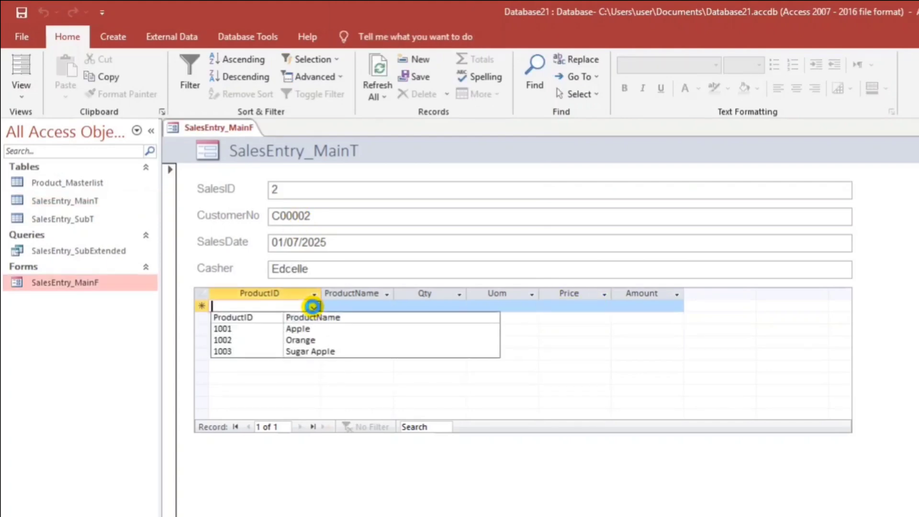
pyautogui.click(297, 340)
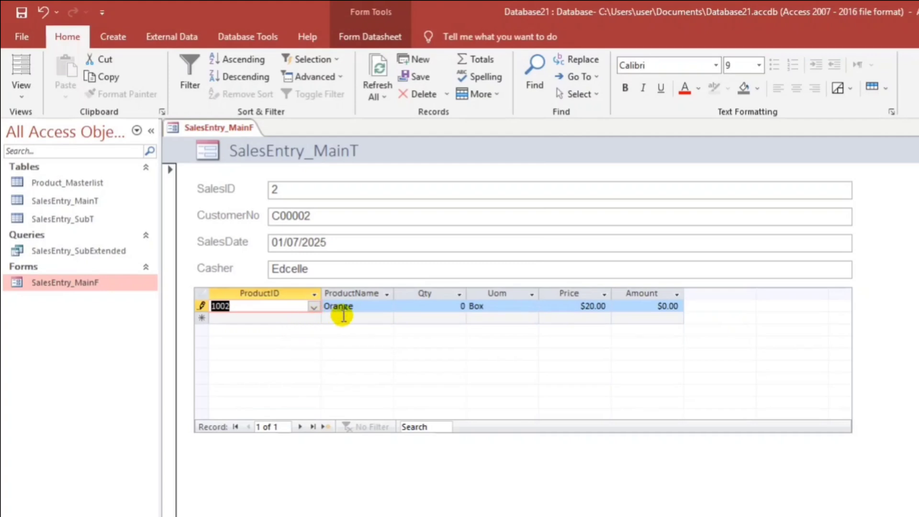
pyautogui.press('Tab')
pyautogui.write('5')
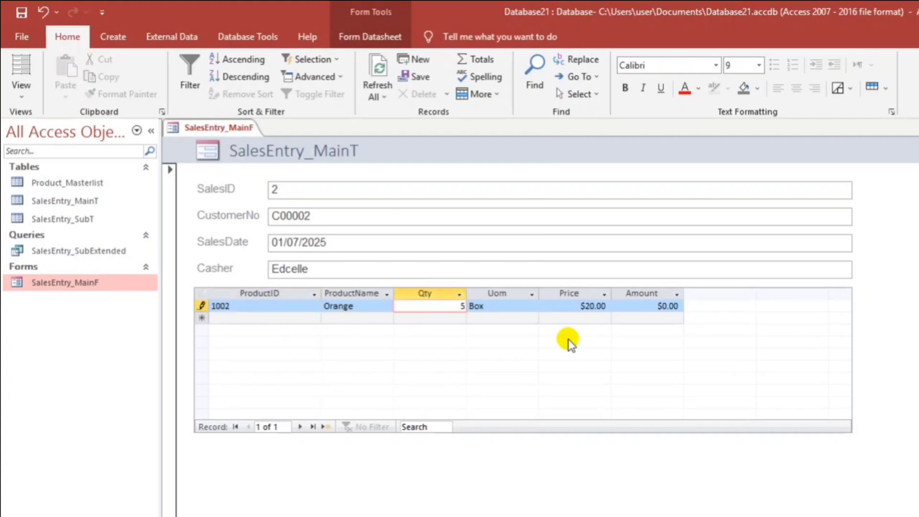
pyautogui.press('Down')
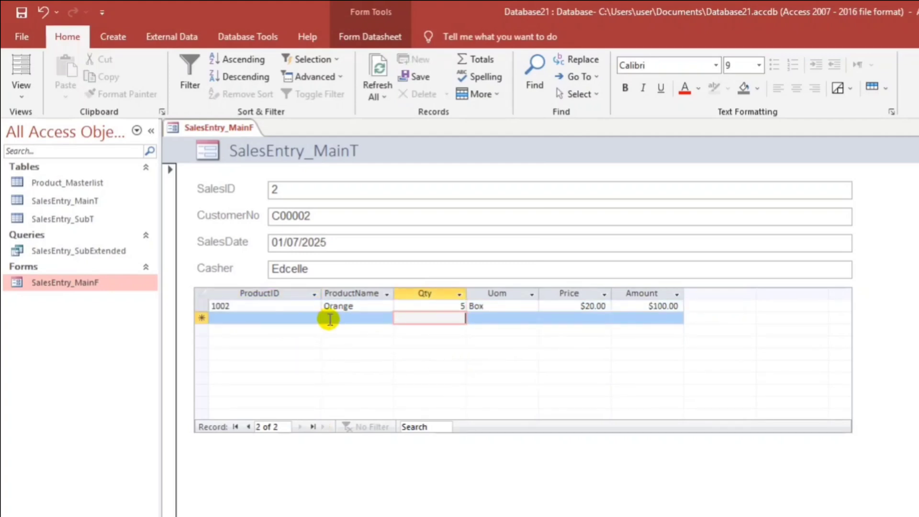
# Add product 1003 (Sugar Apple) to the second sale with a Qty of 3.
pyautogui.click(314, 318)
pyautogui.click(280, 364)
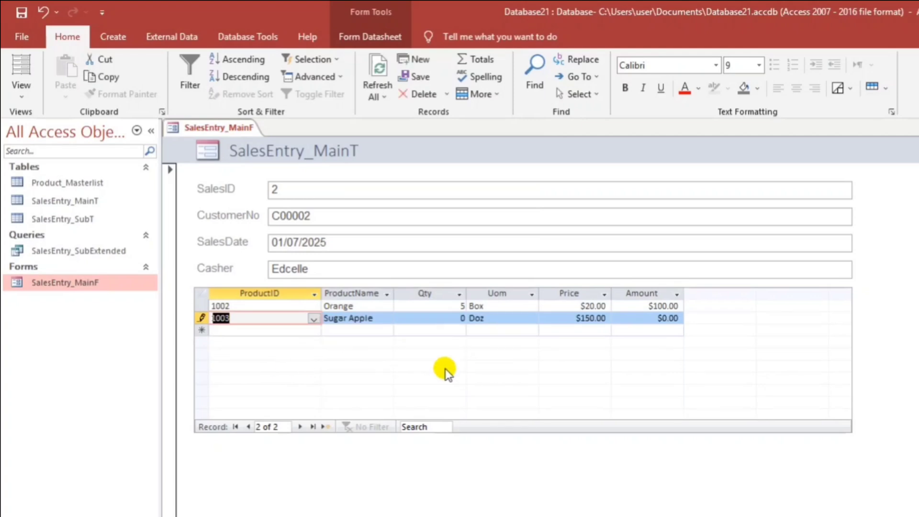
pyautogui.press('Tab')
pyautogui.press('Tab')
pyautogui.write('3')
pyautogui.press('Down')
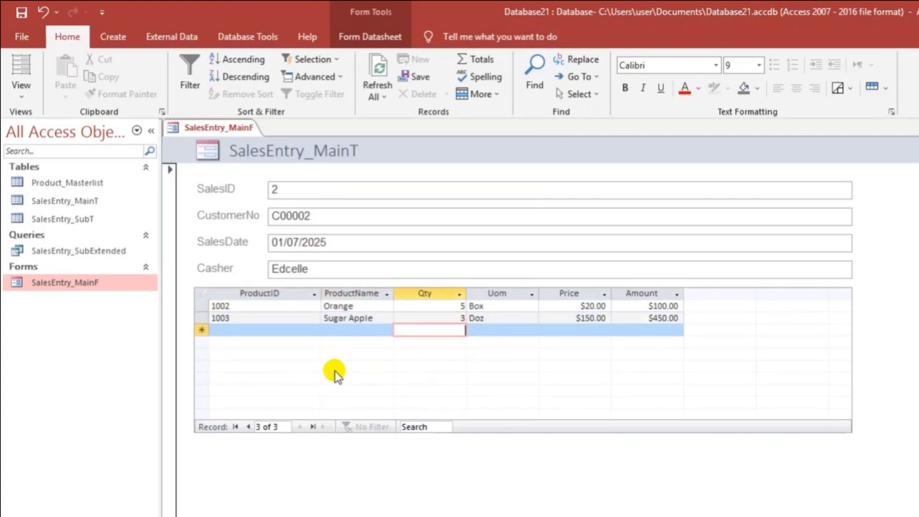
# Turn on the Totals row for the second sale's product lines.
pyautogui.hotkey('alt', 'h')
pyautogui.press('t')
pyautogui.press('t')
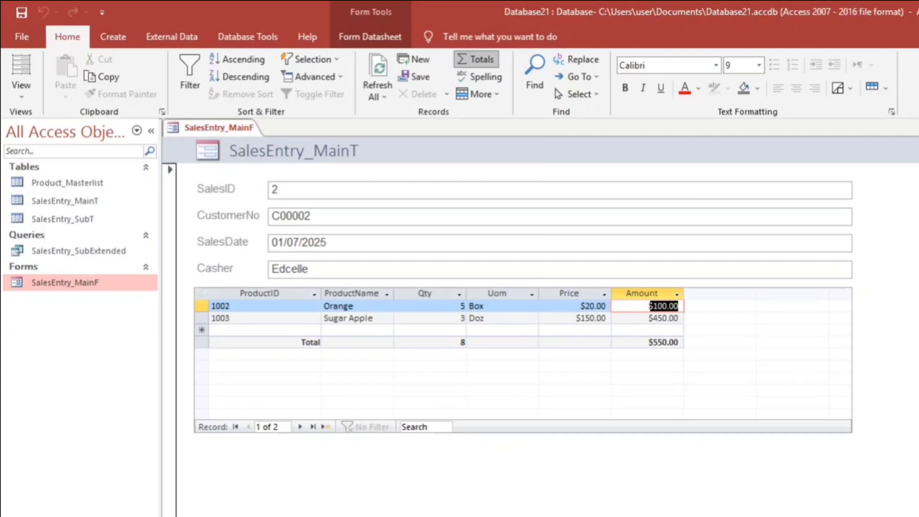